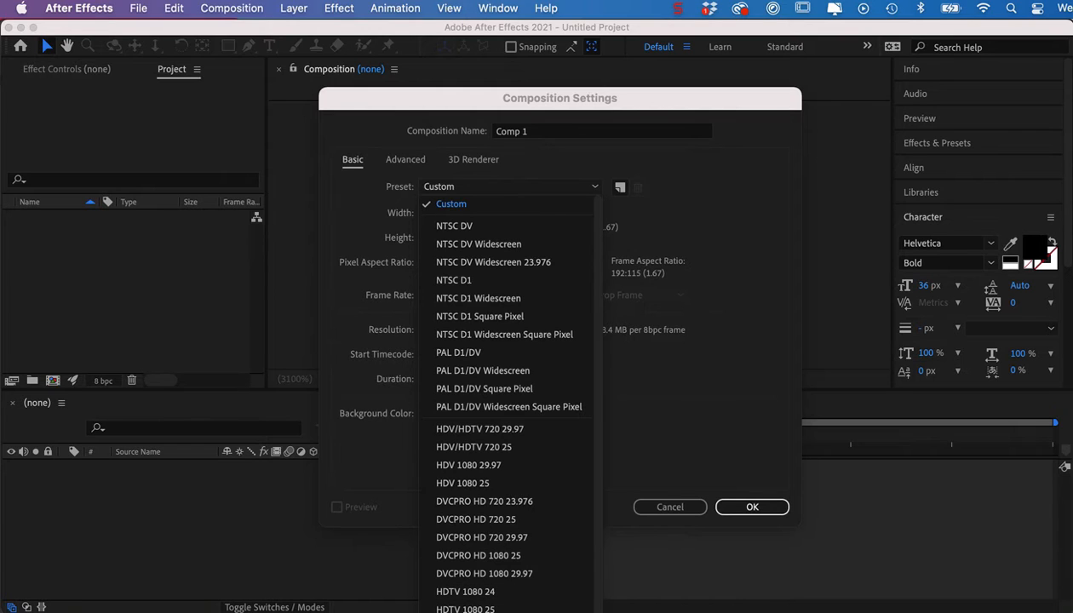
Step: Create Comp 1 using the HDTV 1080 25 composition preset at 1920 x 1080
left_click(484, 608)
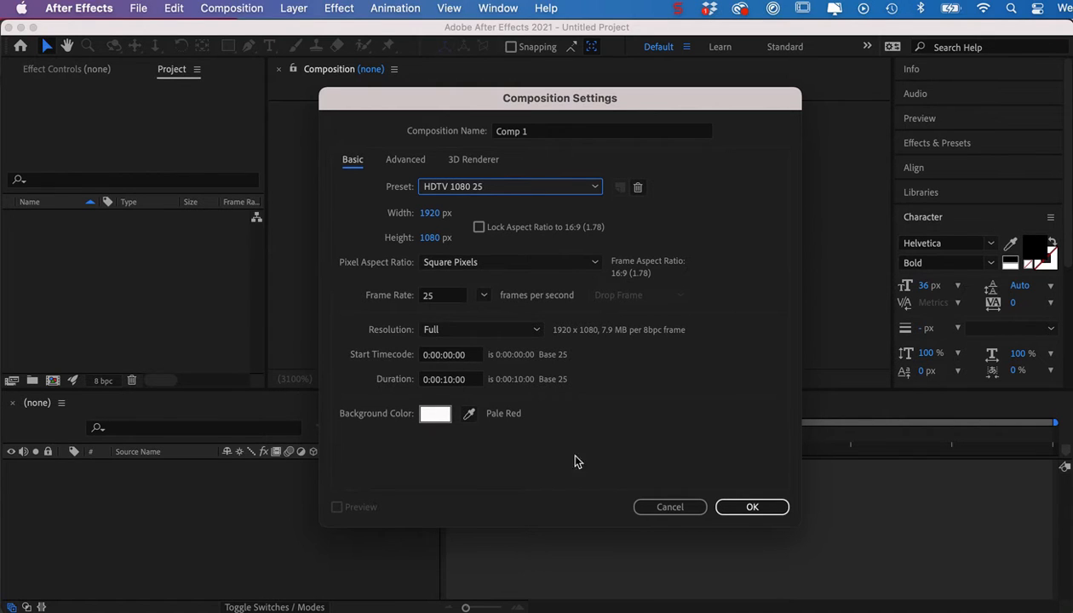
left_click(743, 510)
left_click(744, 509)
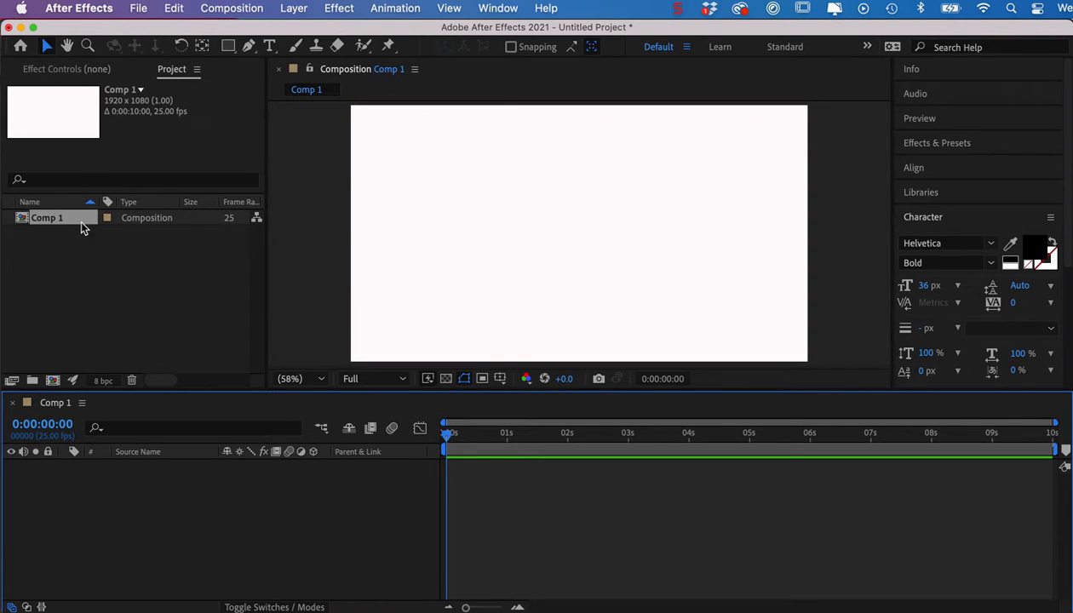
Step: Import whaitiri.ai from the workbook folder as Composition - Retain Layer Sizes
left_click(58, 269)
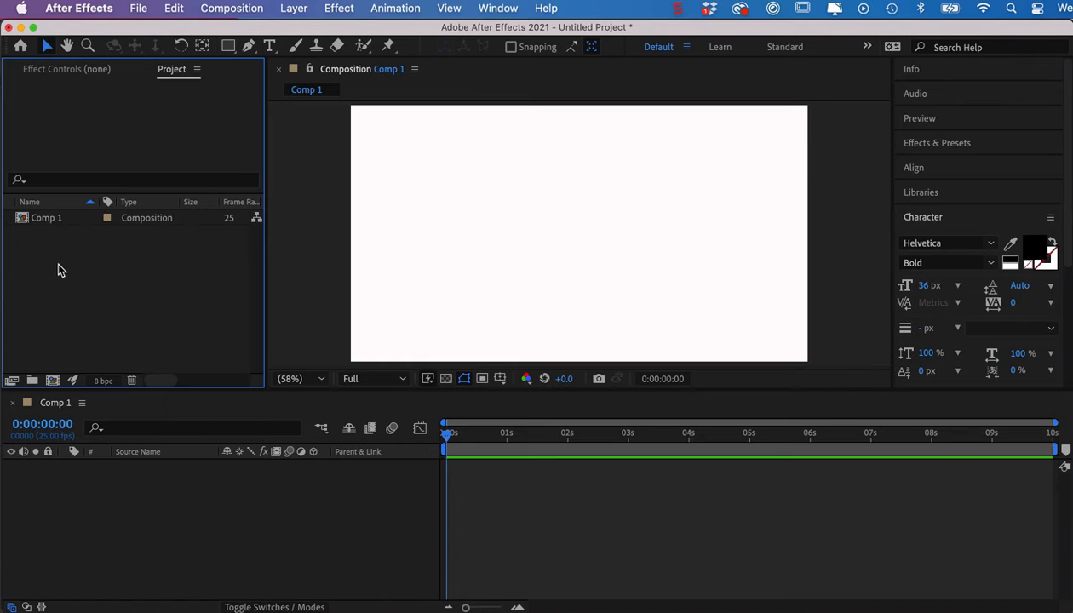
double_click(58, 270)
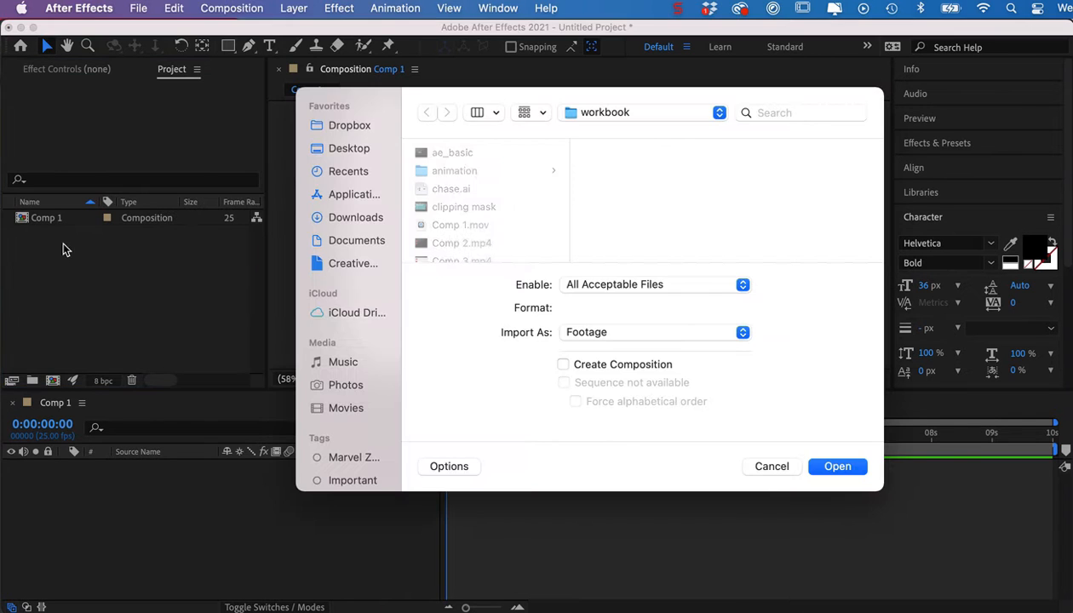
scroll(511, 225, "down", 15)
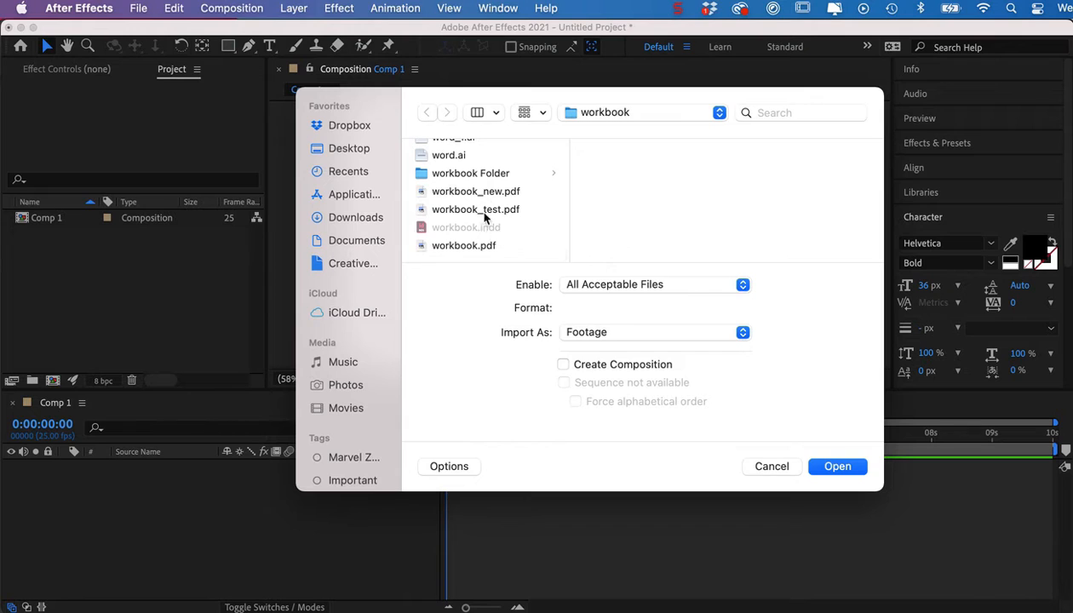
scroll(508, 169, "up", 3)
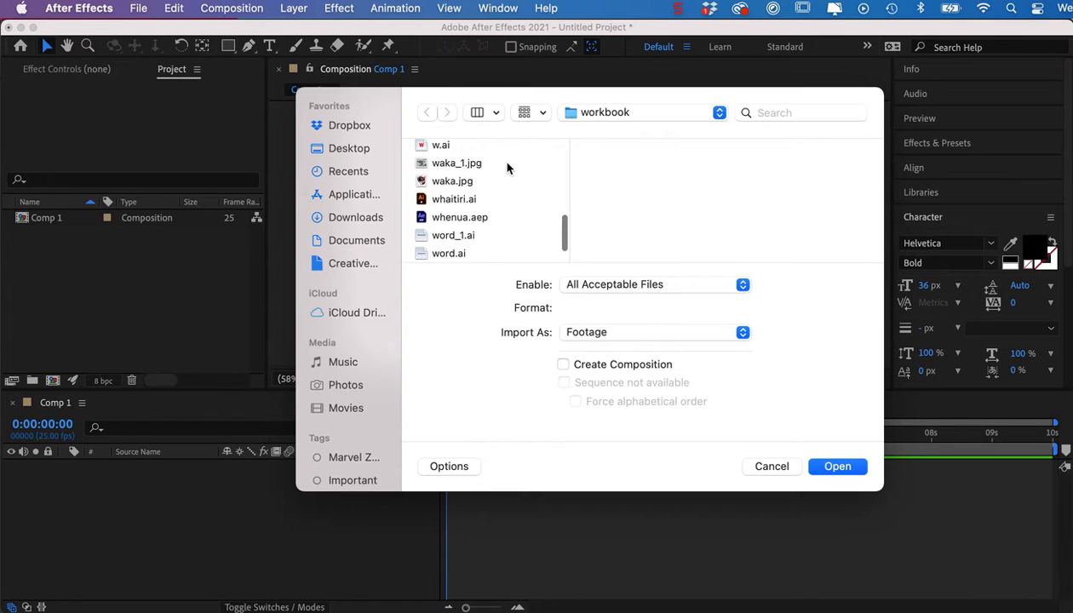
left_click(451, 200)
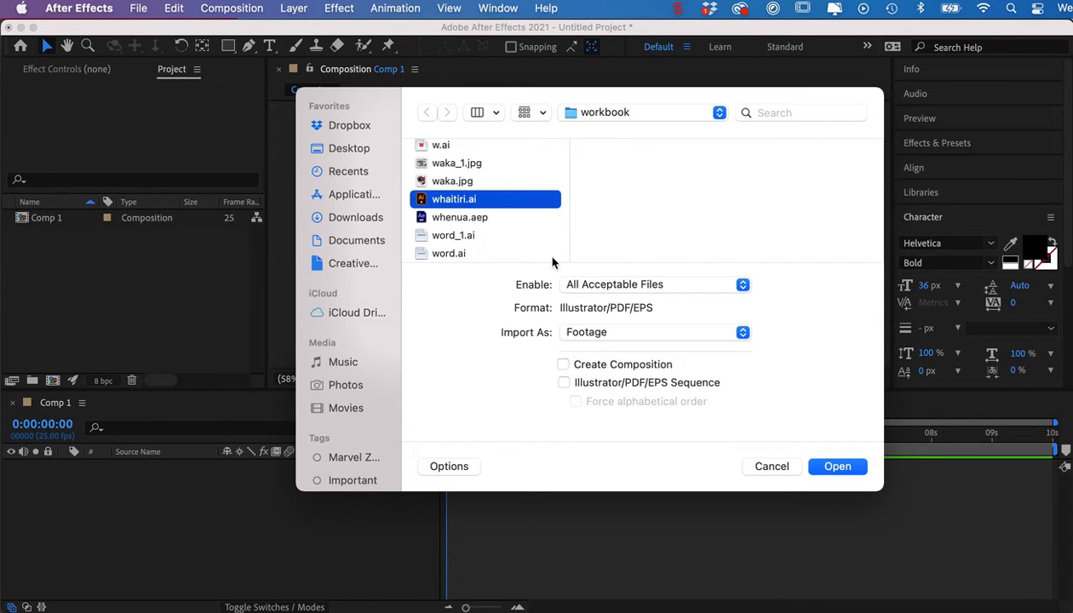
left_click(623, 333)
left_click(621, 352)
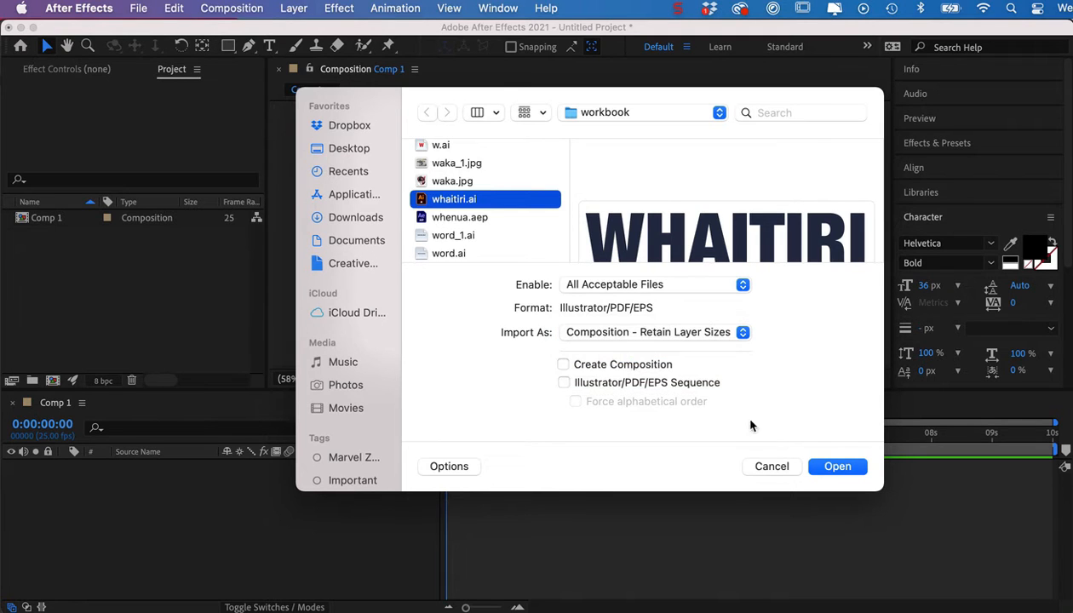
left_click(824, 467)
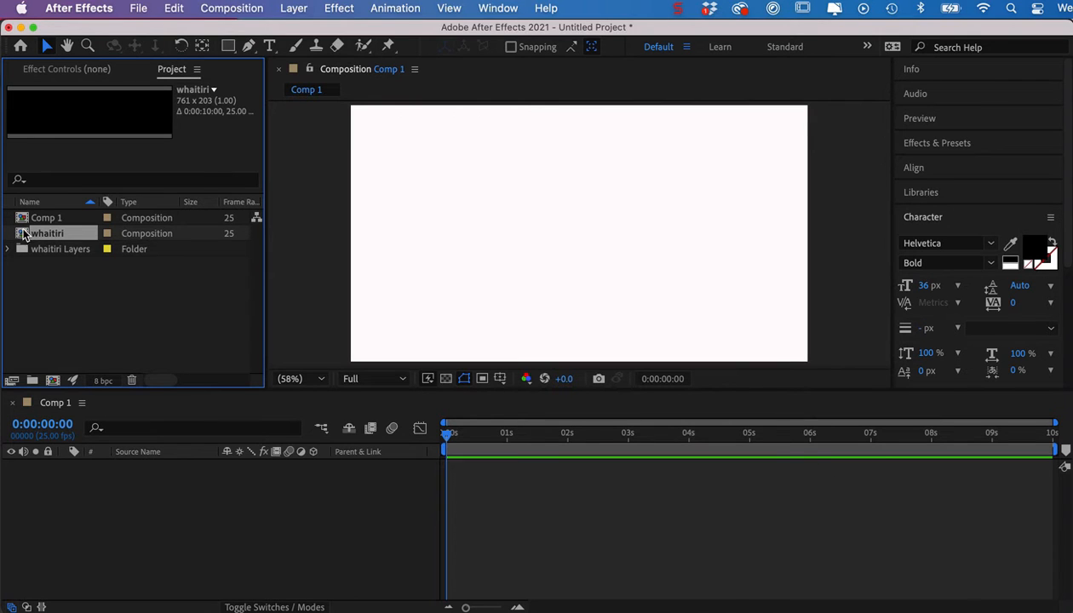
Step: Add the whaitiri composition to the centre of Comp 1 and scale it up to nearly the full frame width
left_click_drag(23, 237, 567, 236)
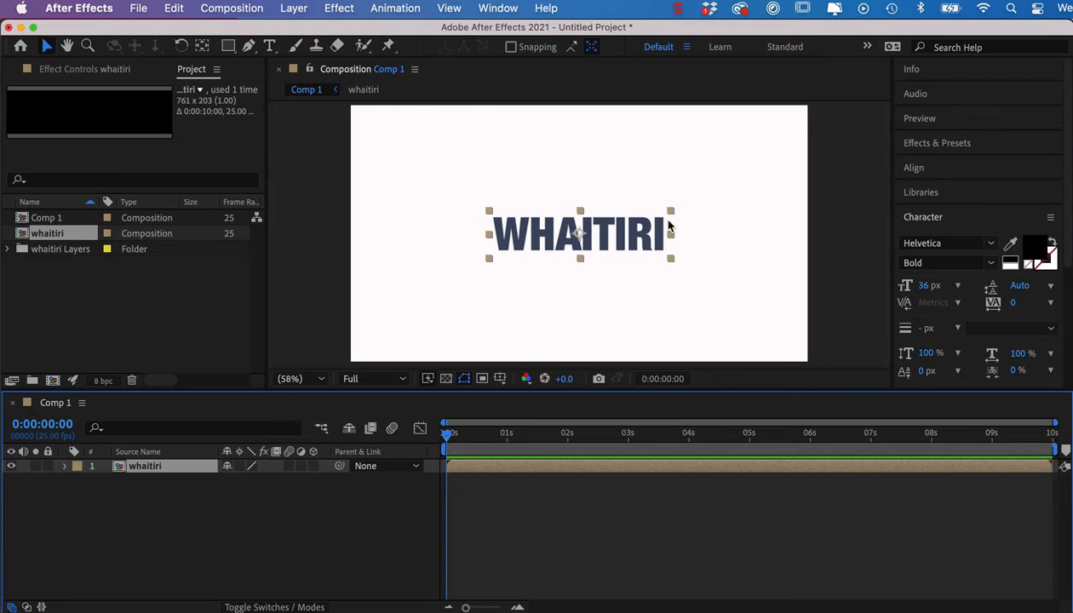
left_click_drag(671, 213, 698, 179)
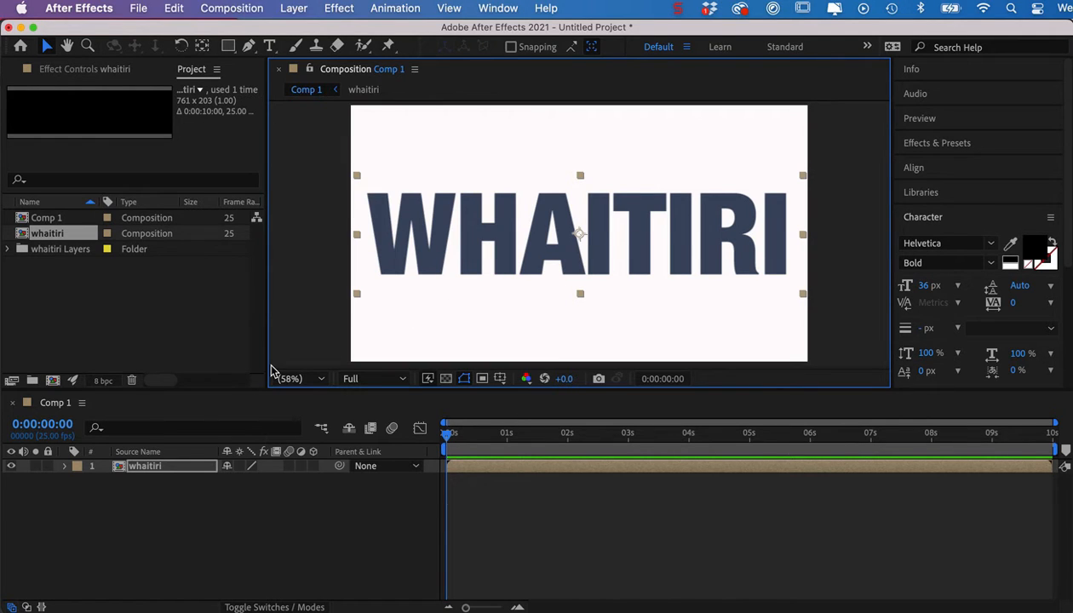
Step: Import BW.psd from the monoprints folder inside Desktop's whakatauki folder as Composition - Retain Layer Sizes, with Editable Layer Styles
left_click(49, 275)
double_click(49, 274)
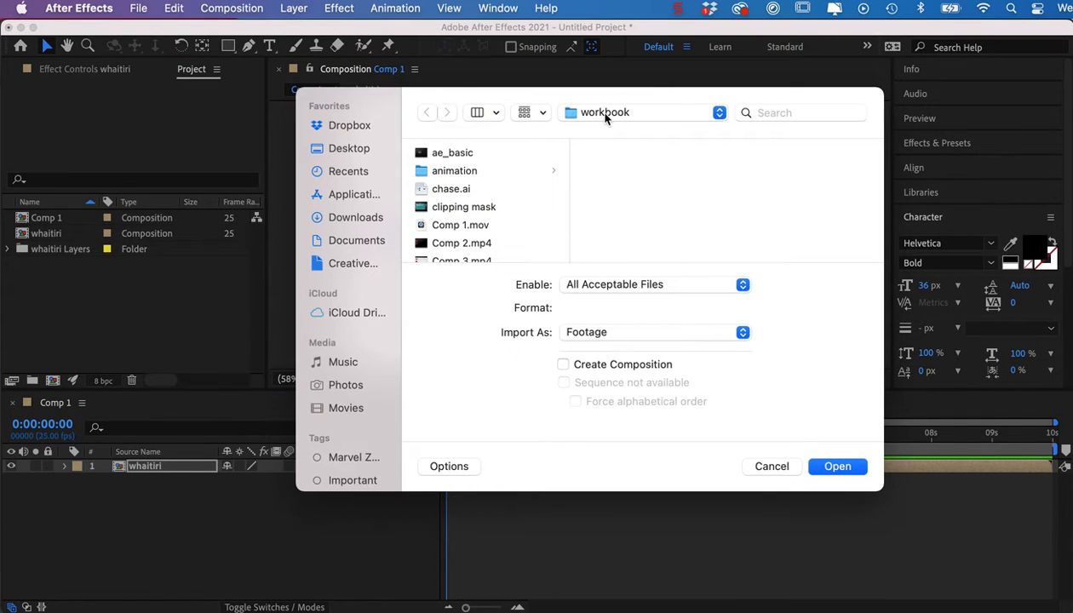
left_click(313, 148)
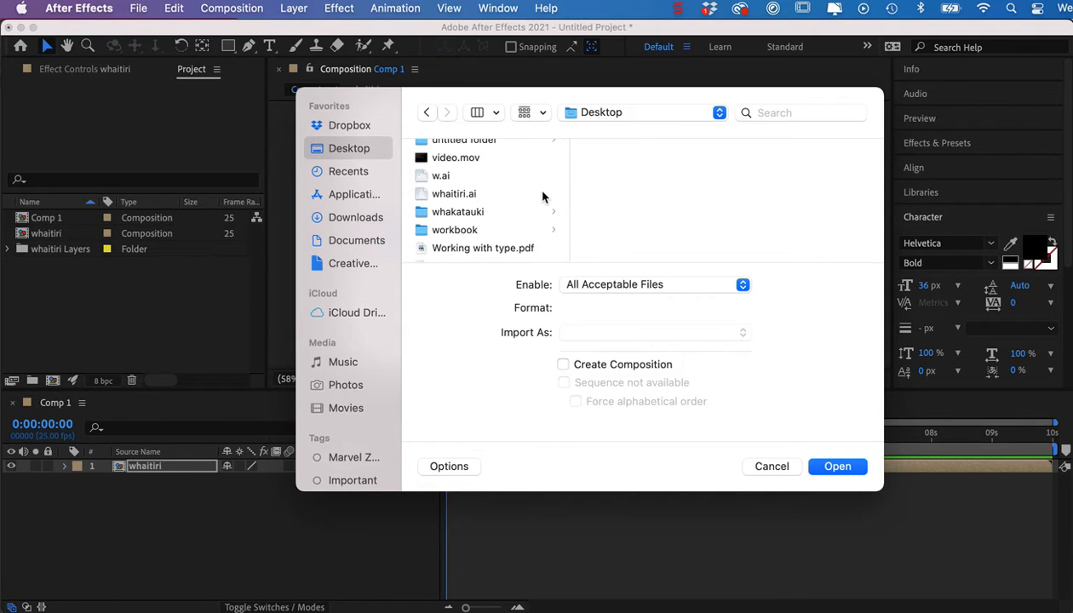
left_click(463, 213)
scroll(636, 228, "down", 3)
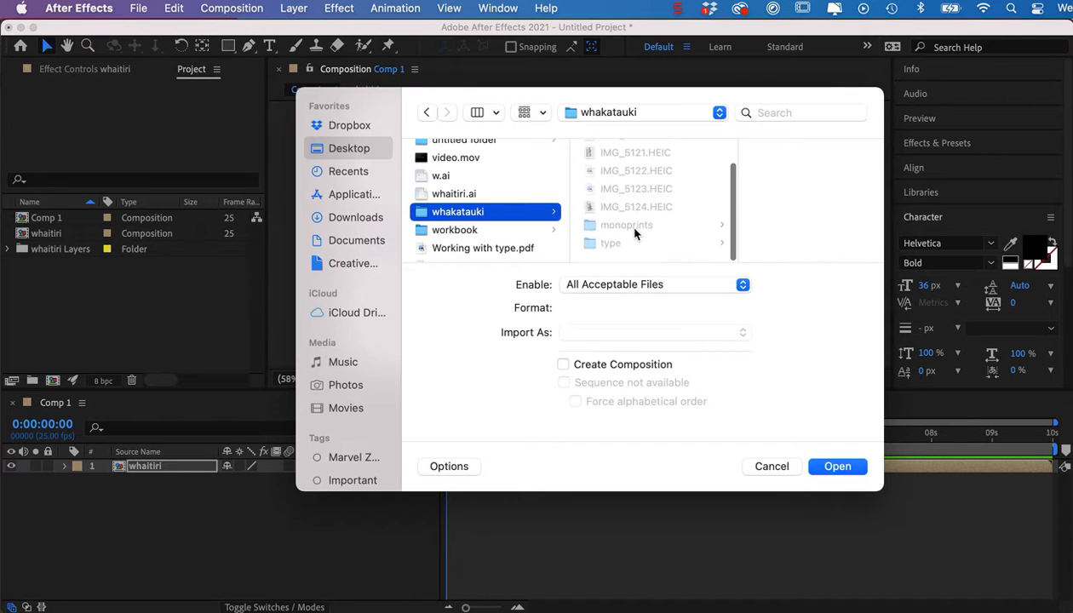
left_click(625, 227)
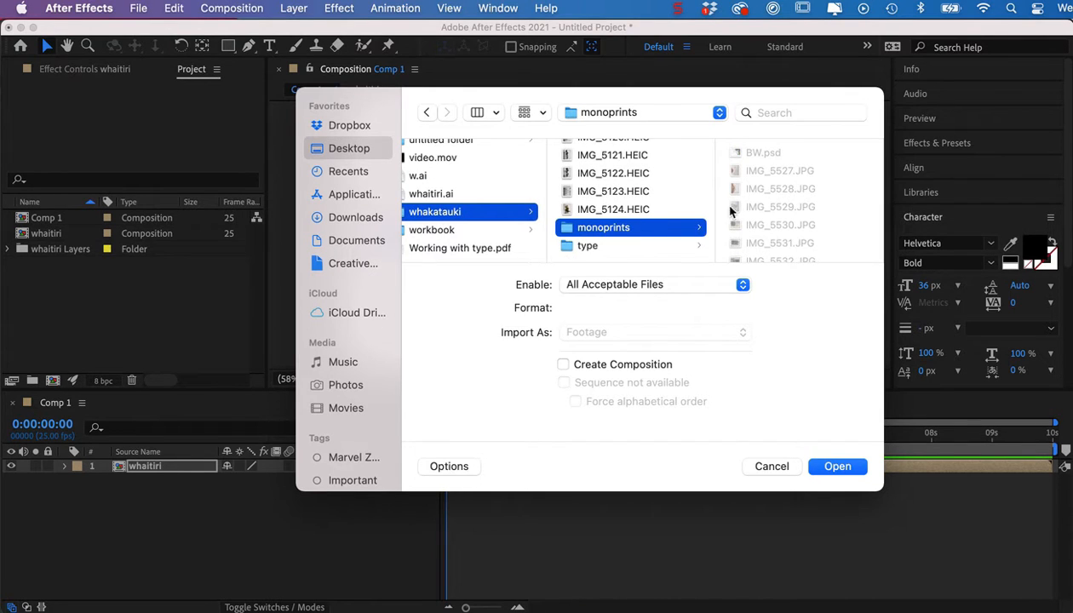
left_click(760, 153)
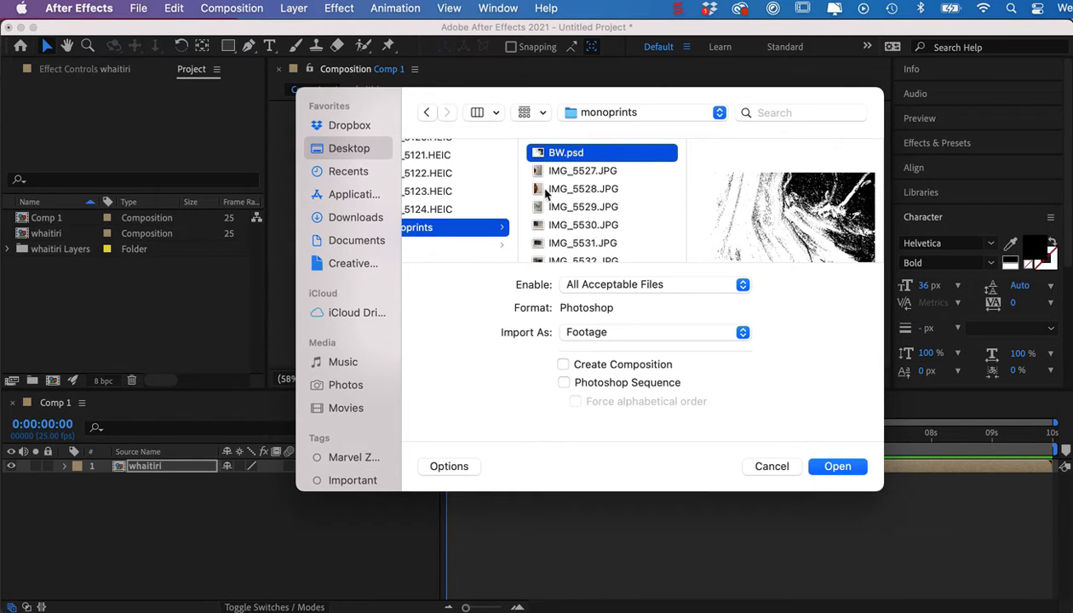
left_click(619, 332)
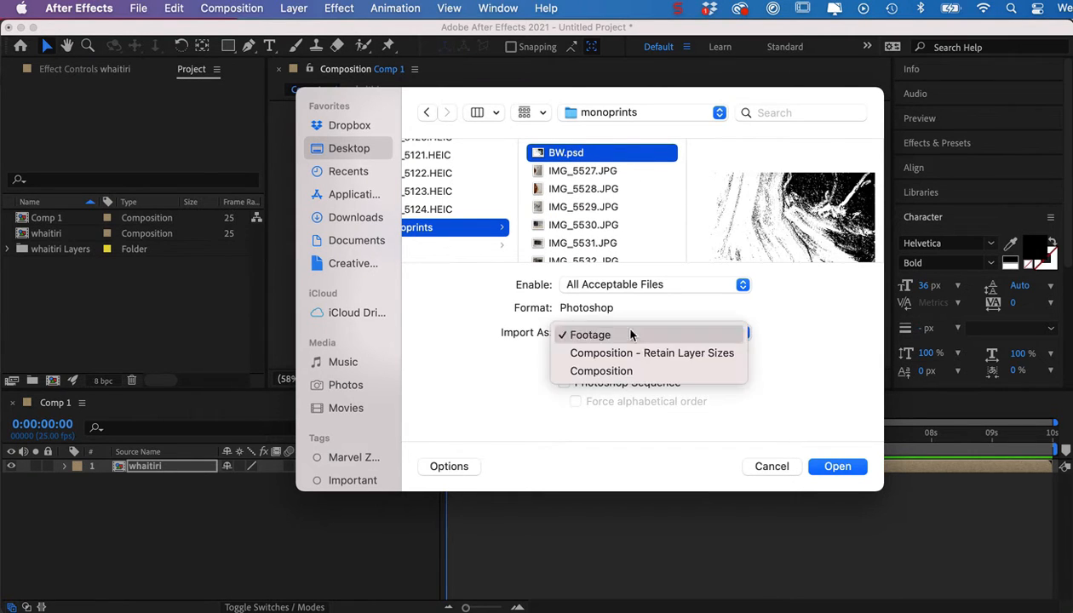
left_click(633, 354)
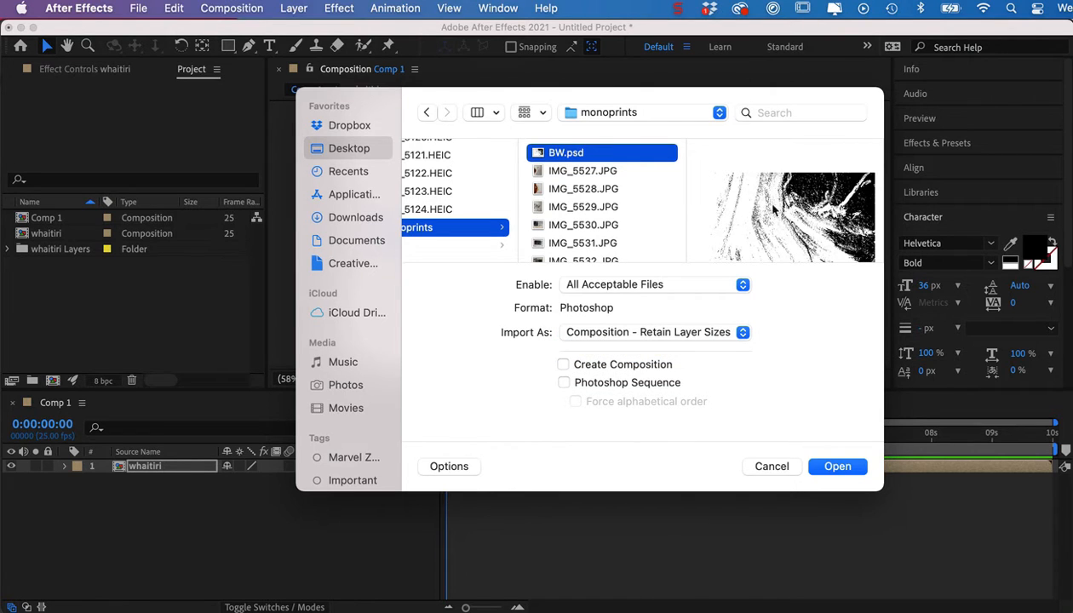
left_click(838, 466)
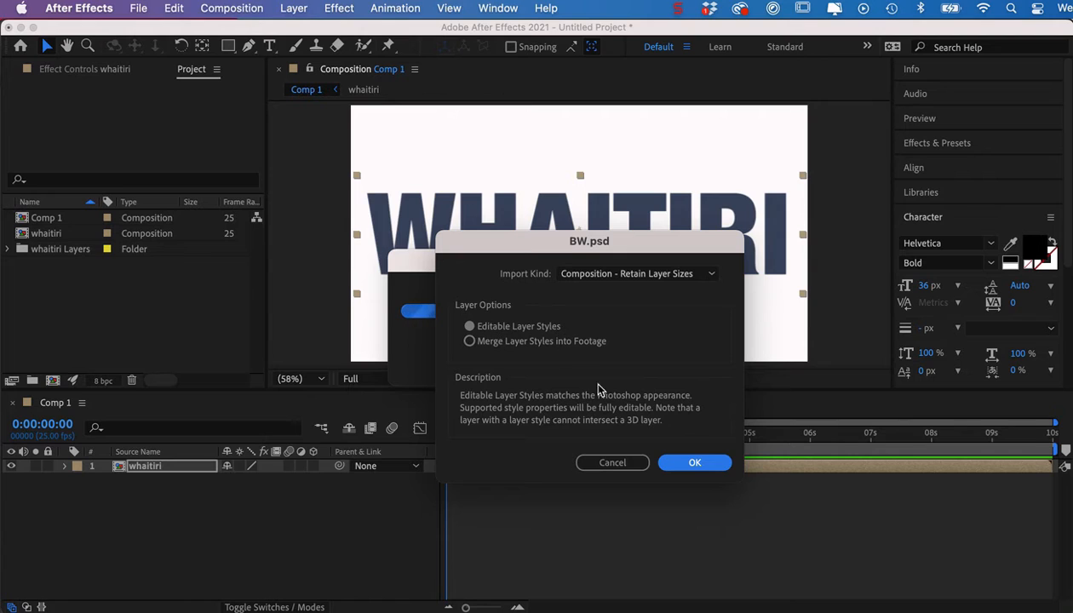
left_click(686, 464)
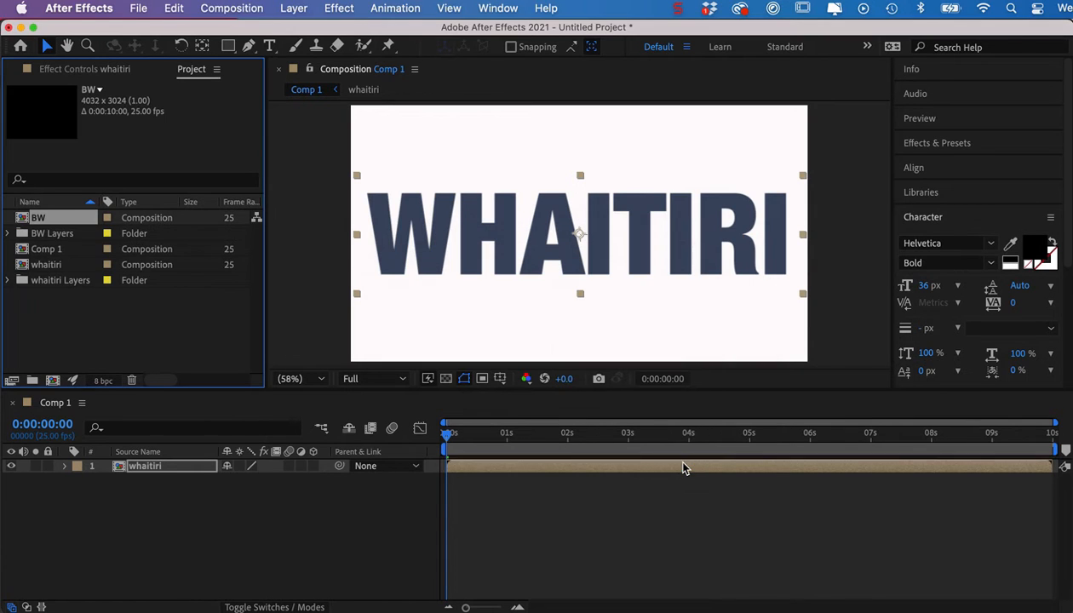
Step: Add the BW composition to Comp 1 above the whaitiri layer and reposition it so denser texture covers the text
left_click_drag(22, 219, 575, 247)
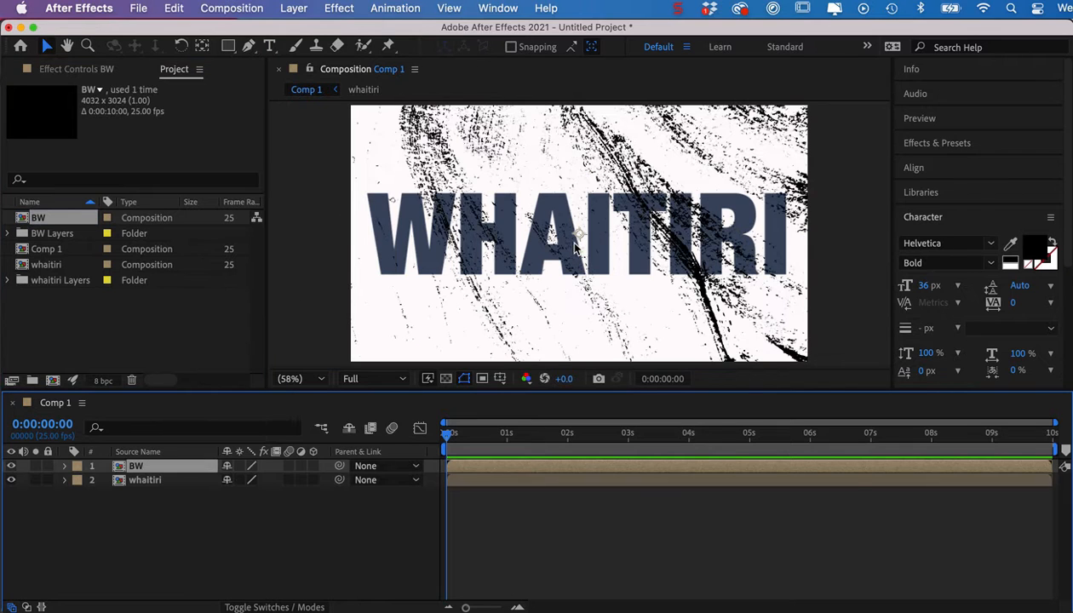
left_click_drag(685, 136, 518, 223)
left_click_drag(763, 152, 757, 149)
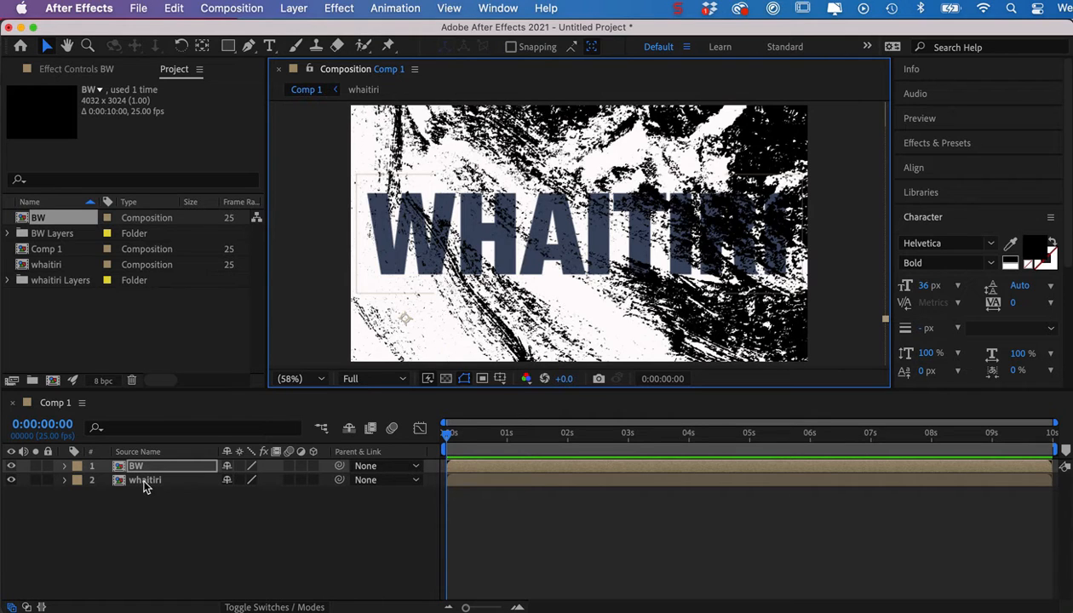
Step: Try Alpha Matte "BW" as the whaitiri layer's track matte, settling on Alpha Inverted Matte "BW"
left_click(286, 607)
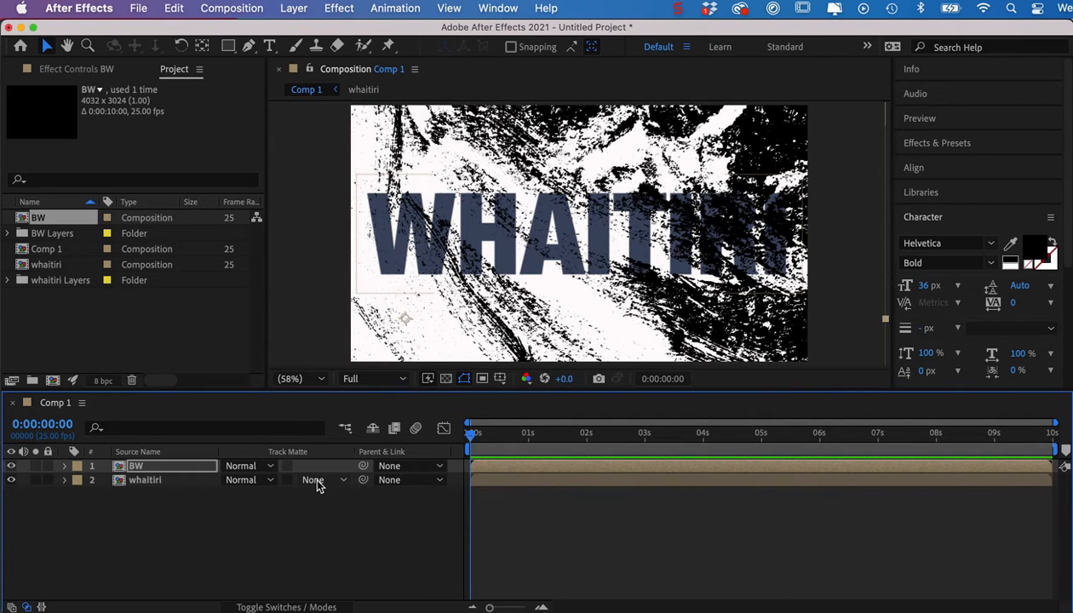
left_click(316, 481)
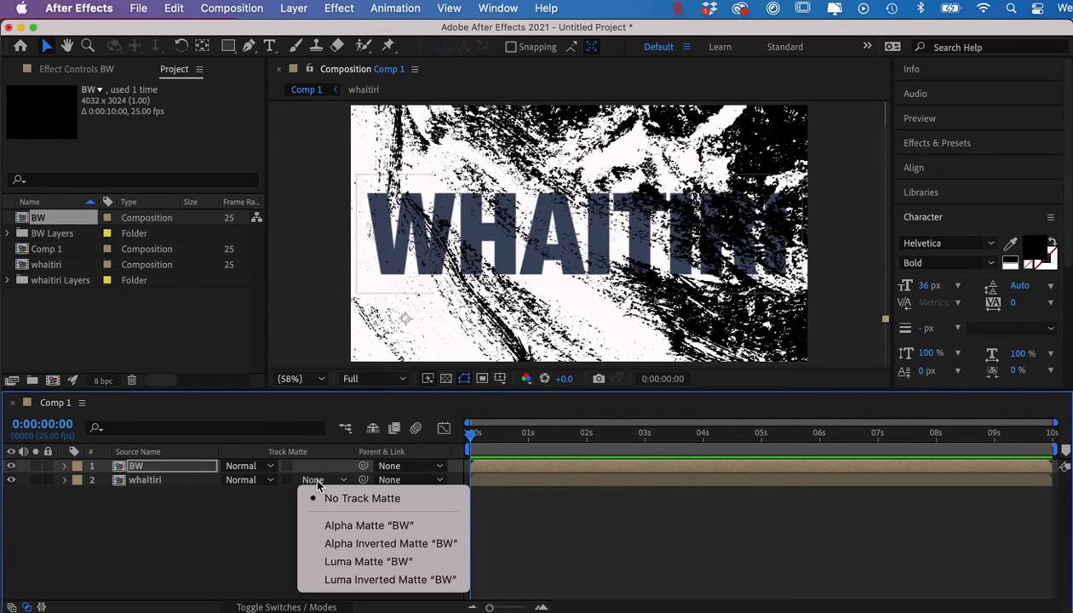
left_click(347, 526)
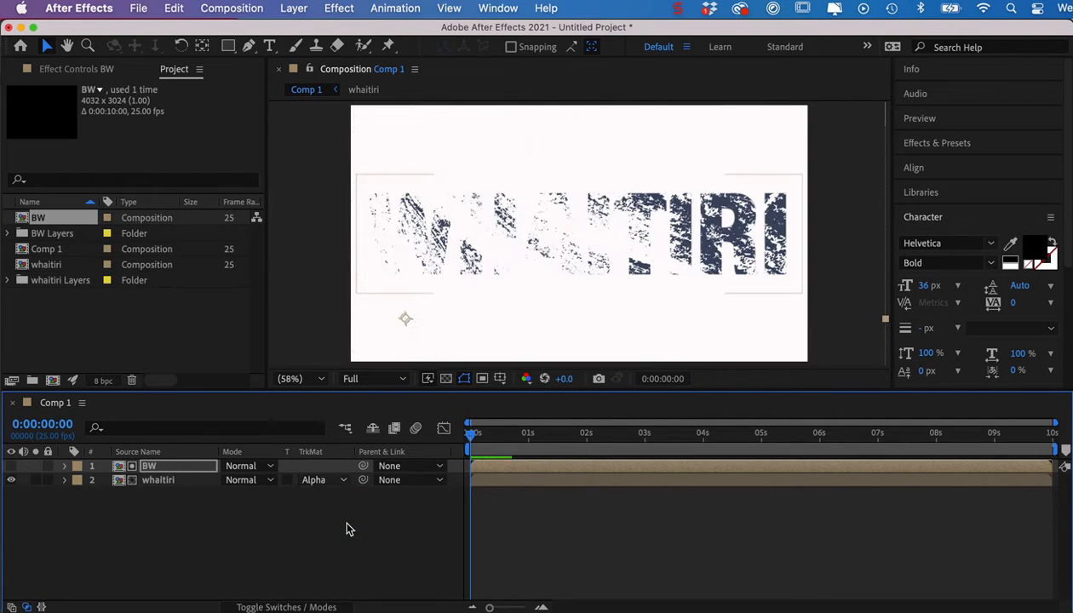
left_click(322, 481)
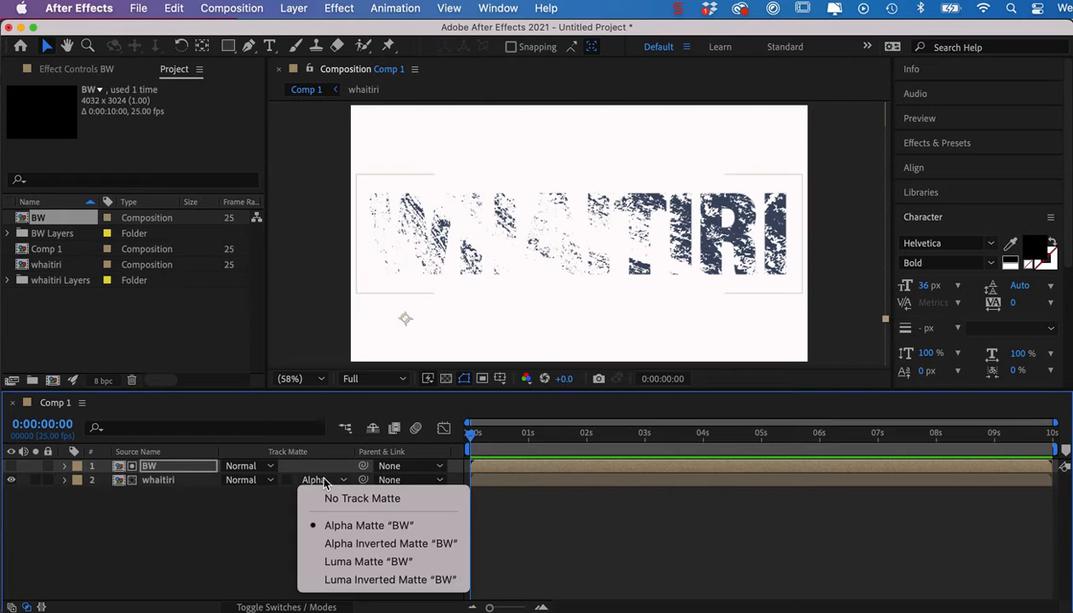
left_click(330, 545)
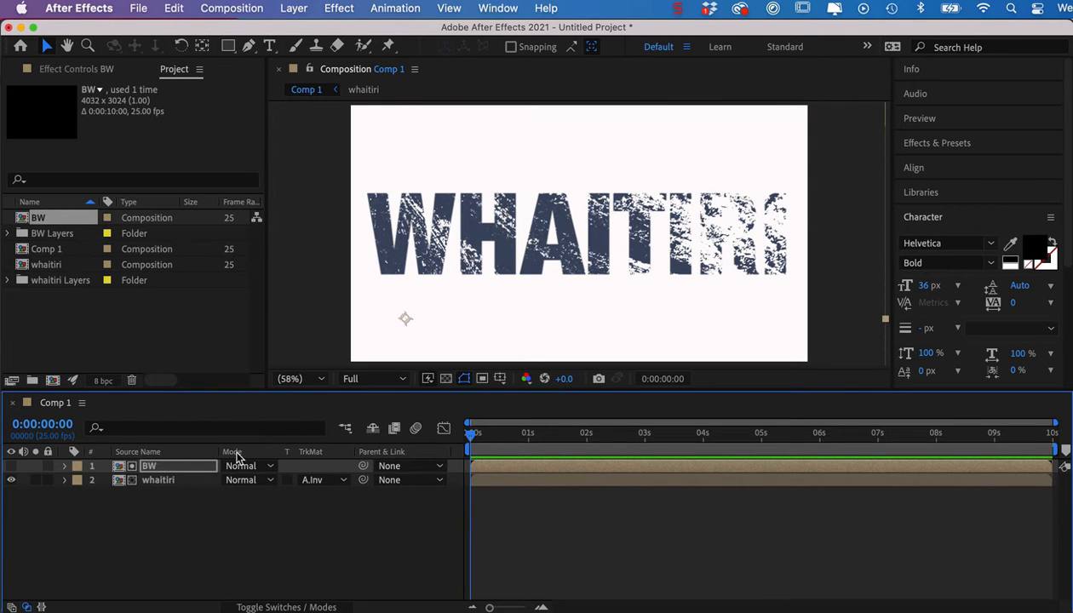
Step: Move the BW matte layer right to about 3565, 889 so its texture clears the WHAITIRI text
mouse_move(636, 217)
left_mouse_down()
mouse_move(647, 202)
mouse_move(662, 208)
mouse_move(583, 234)
mouse_move(652, 207)
mouse_move(673, 174)
mouse_move(643, 194)
mouse_move(648, 211)
mouse_move(619, 221)
left_mouse_up()
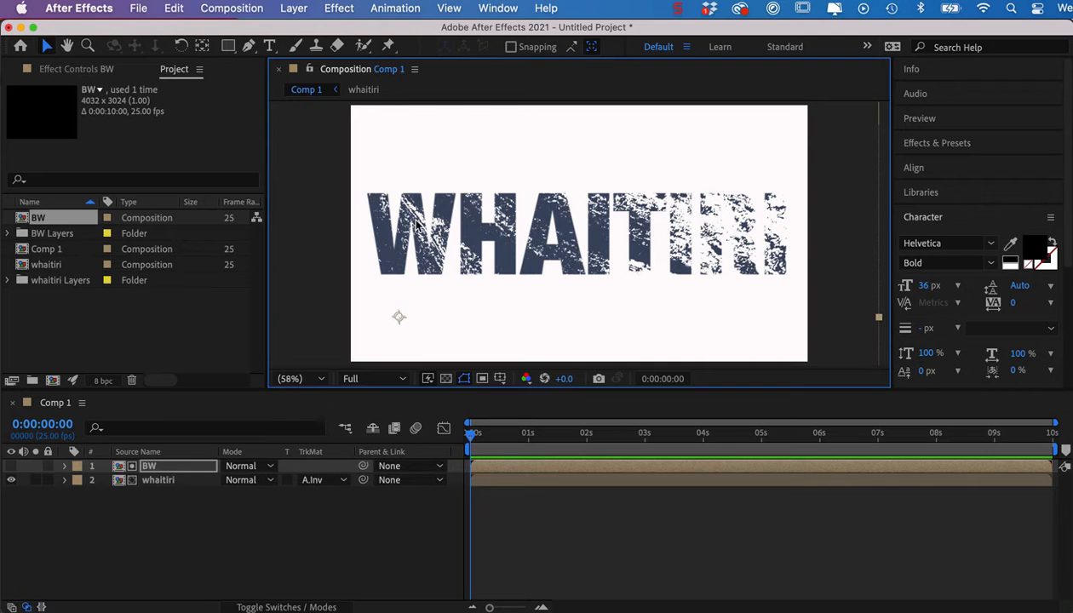
left_click_drag(432, 188, 818, 187)
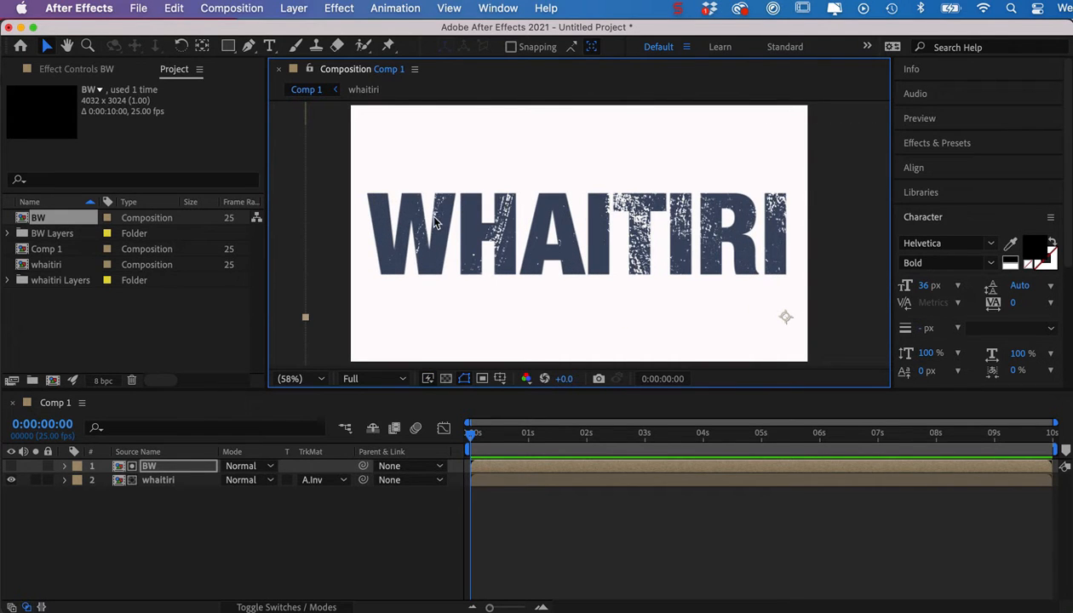
left_click_drag(434, 220, 856, 209)
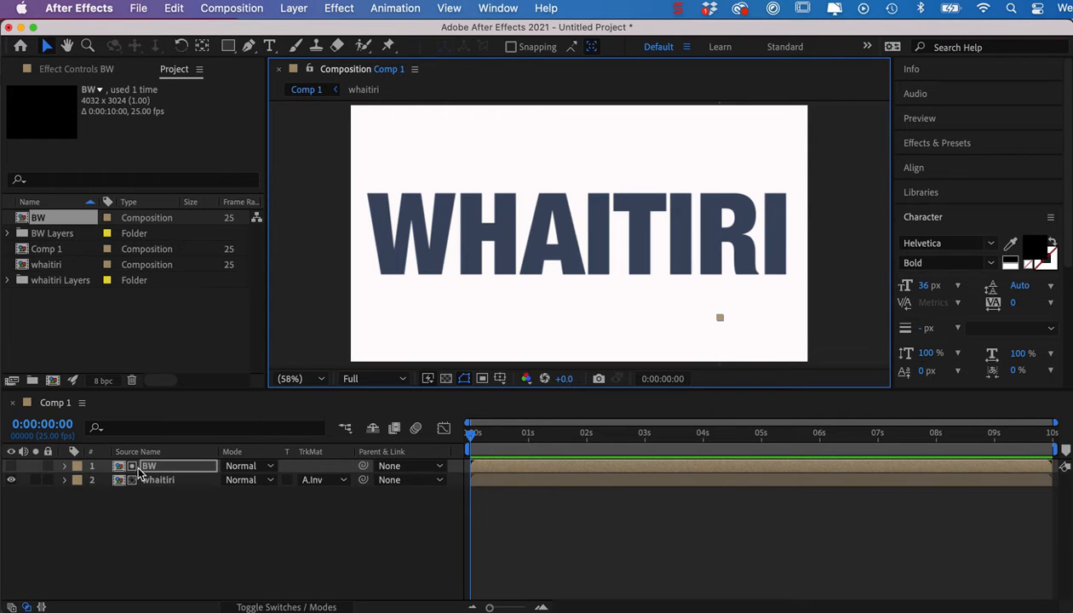
Step: Keyframe the BW layer's Position from 0:00:00:00 to 0:00:01:01, sliding it back over the text to about 460, 947 along an upward-curved path
key("p")
left_click(108, 480)
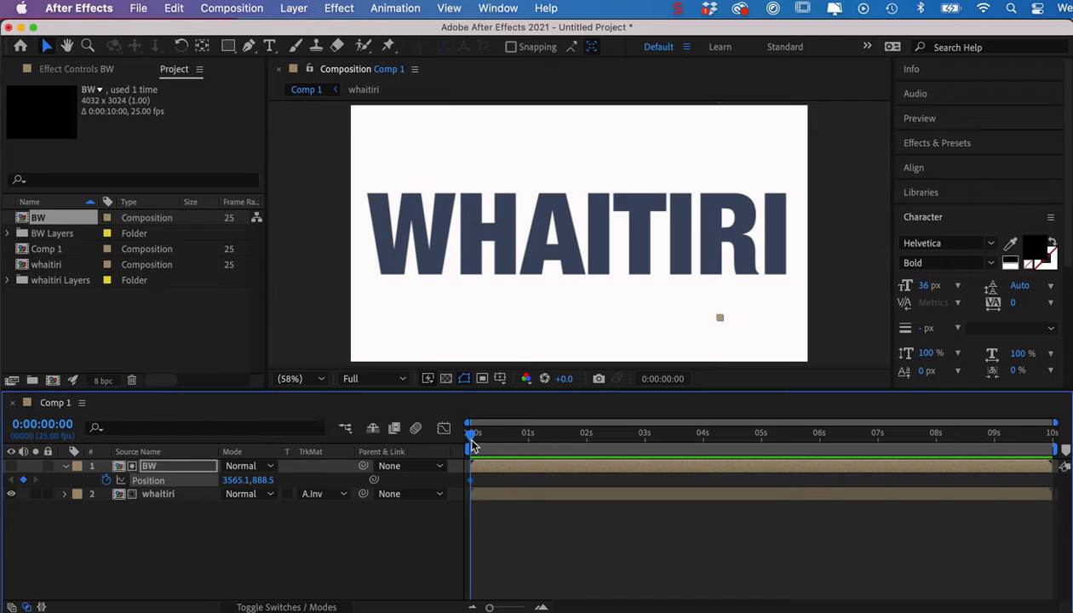
left_click_drag(472, 440, 529, 436)
left_click_drag(821, 242, 84, 257)
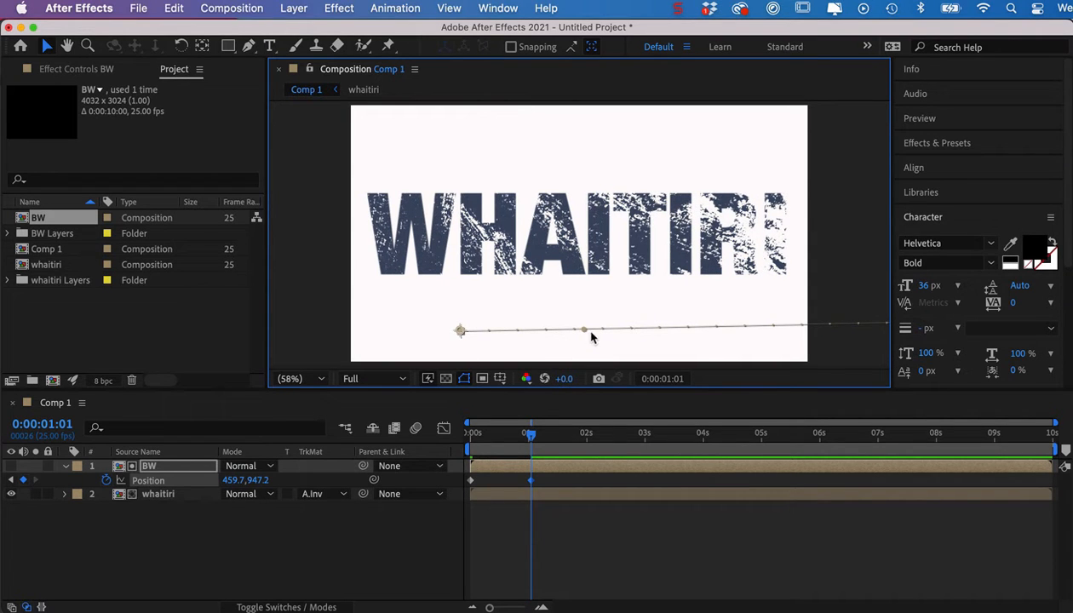
left_click_drag(584, 330, 599, 291)
Step: Keyframe the BW layer's Rotation from 0° at 0:00:00:11 to 20° at 0:00:01:01, keeping its Position property shown alongside
left_click_drag(531, 436, 442, 431)
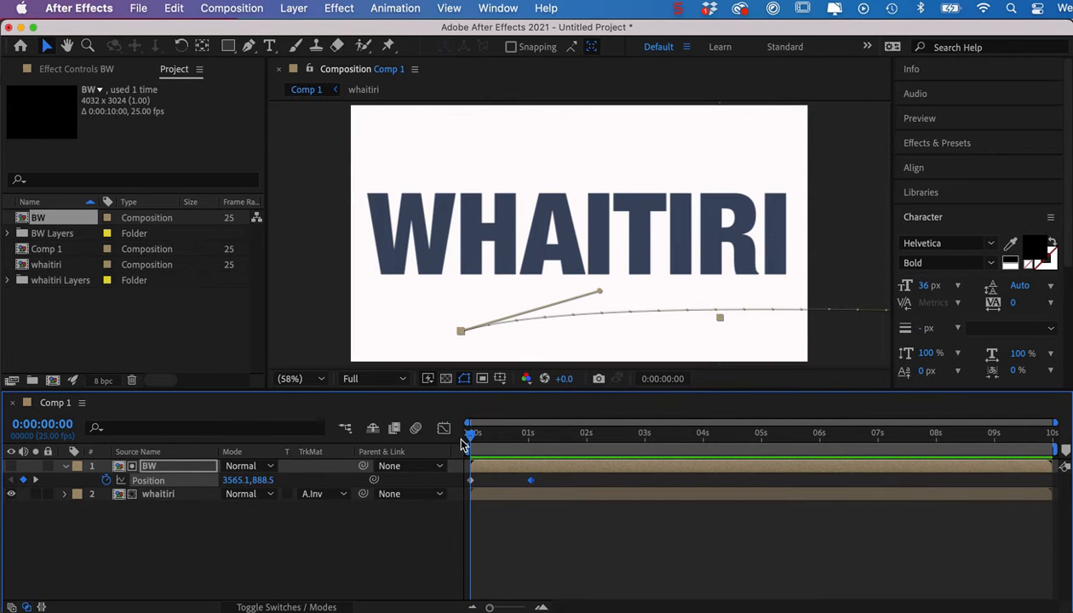
key("r")
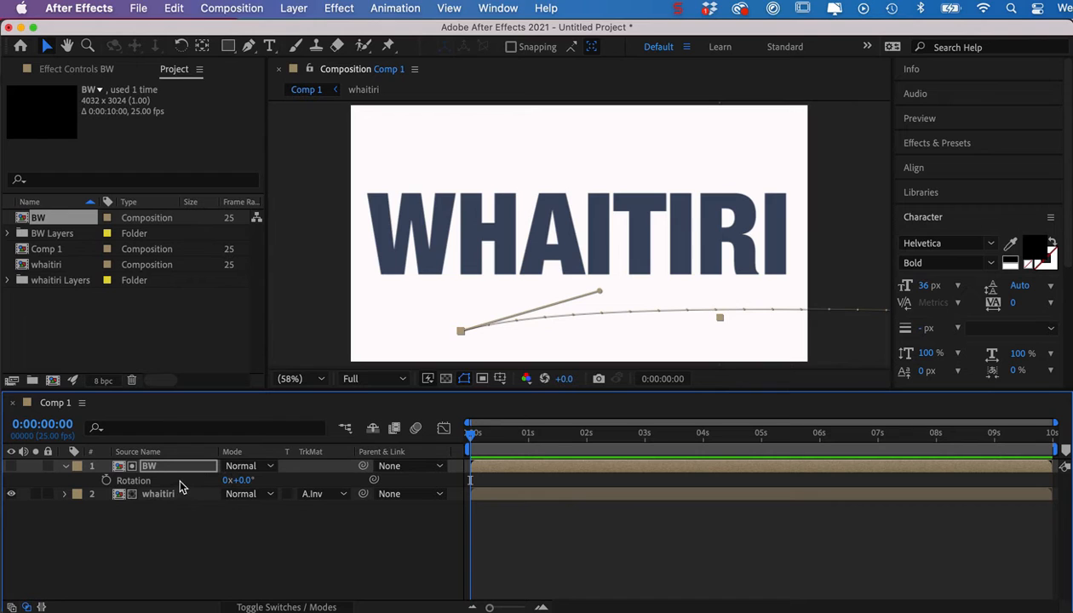
key("shift+p")
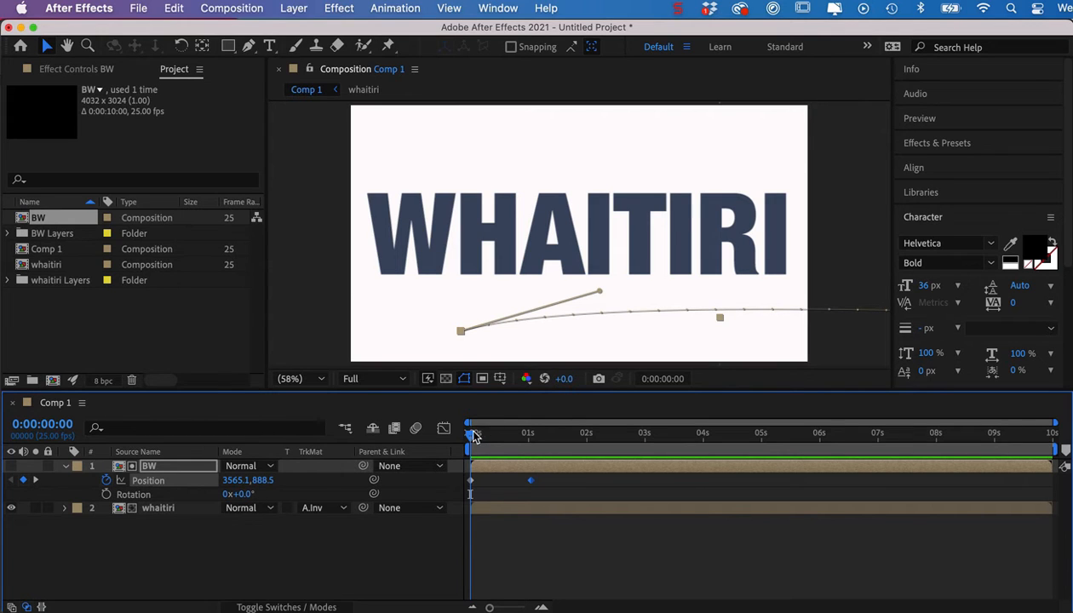
left_click_drag(474, 436, 499, 442)
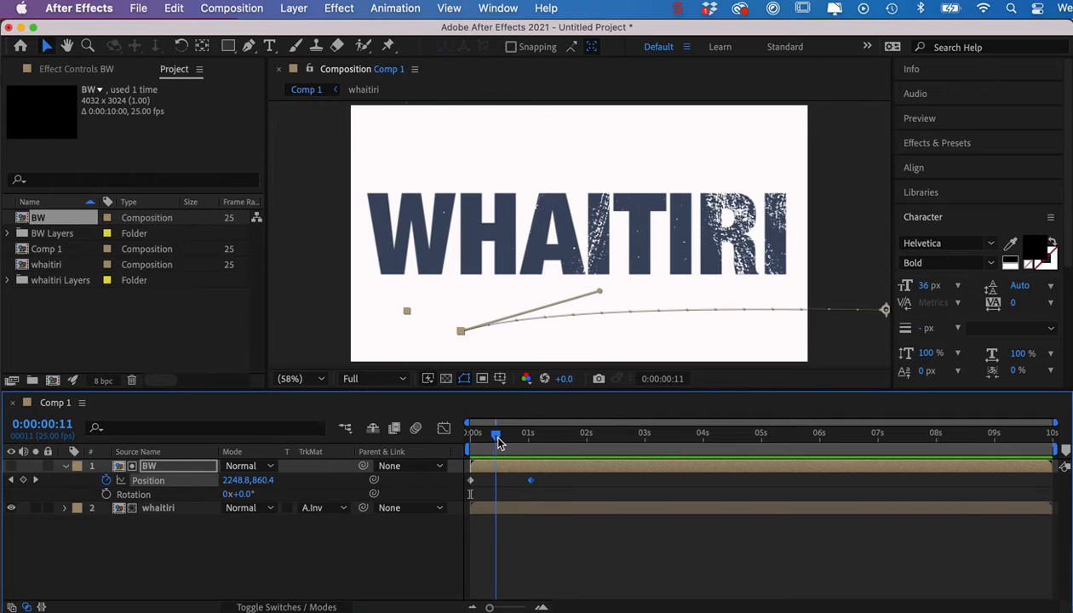
left_click(107, 494)
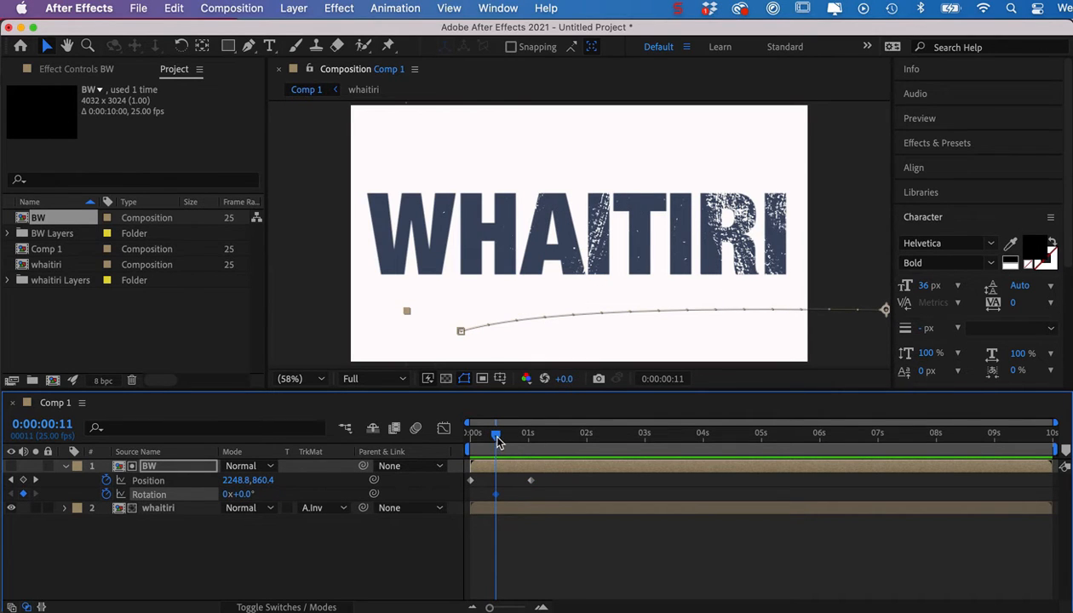
left_click_drag(509, 438, 528, 440)
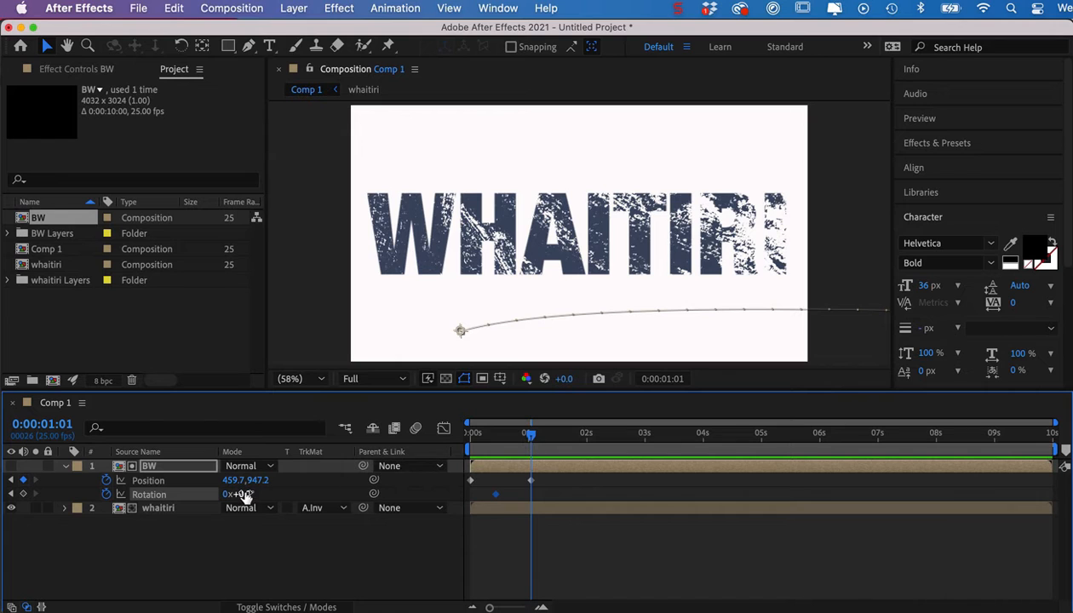
left_click_drag(244, 493, 261, 497)
Step: Shorten the work area to end just after the 0:00:01:01 keyframes and preview the texture animation
mouse_move(1060, 449)
left_mouse_down()
mouse_move(575, 494)
mouse_move(542, 512)
left_mouse_up()
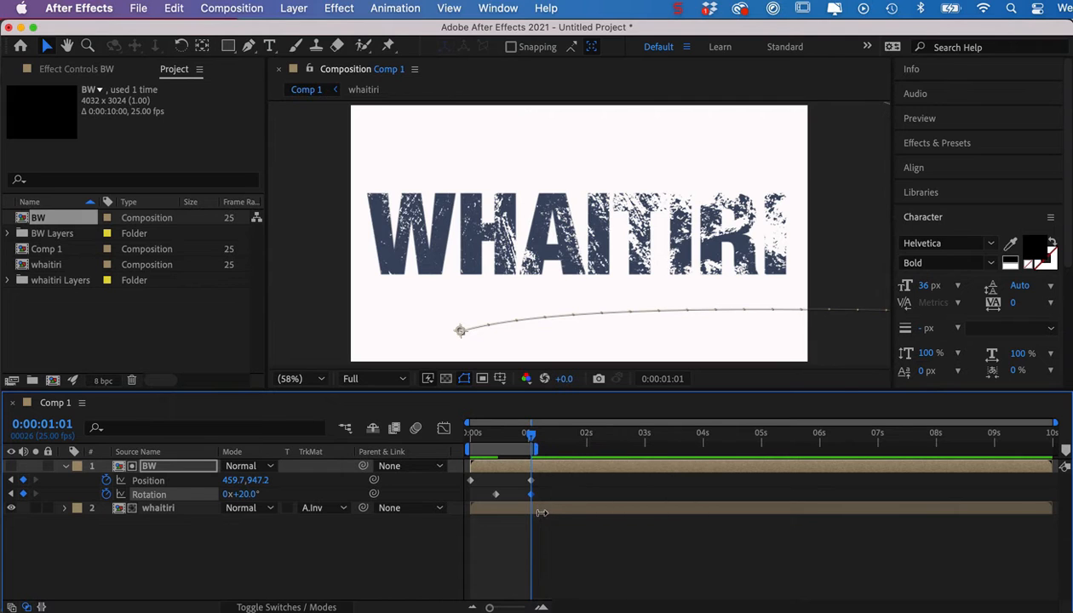
left_click(490, 438)
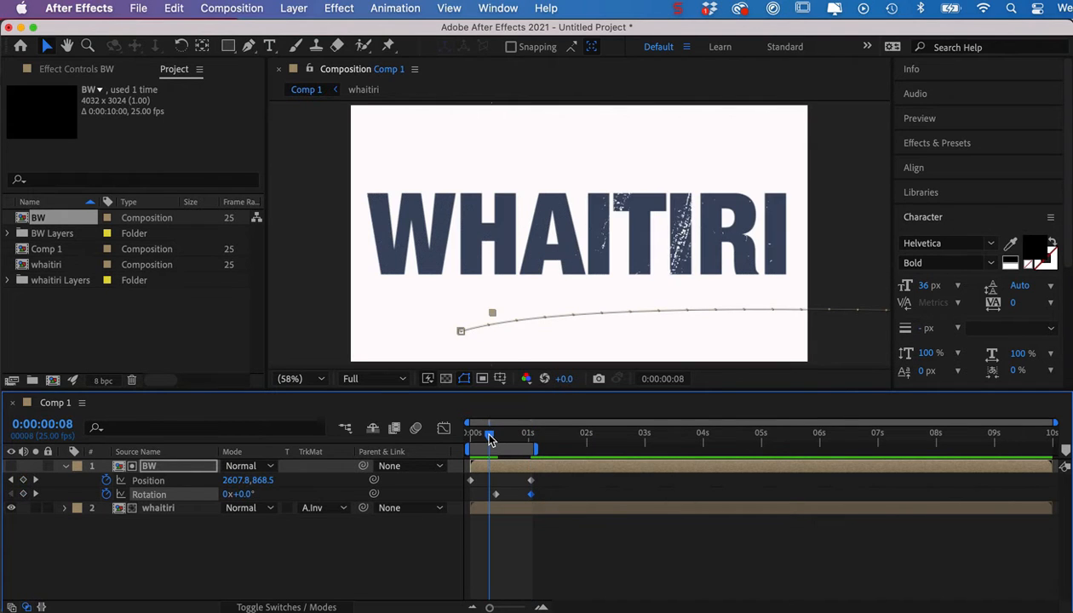
key("space")
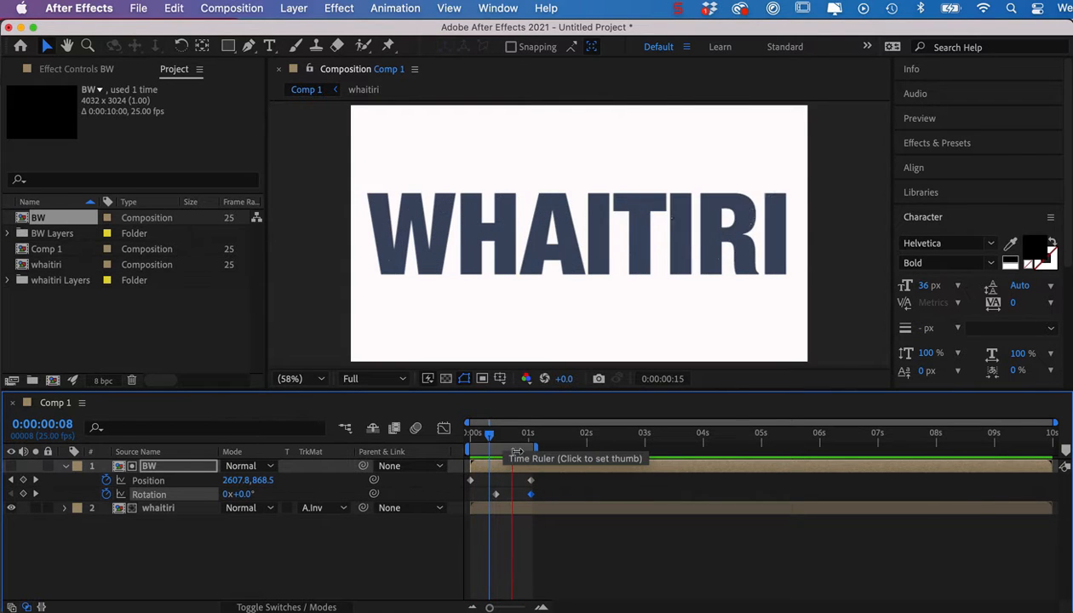
key("space")
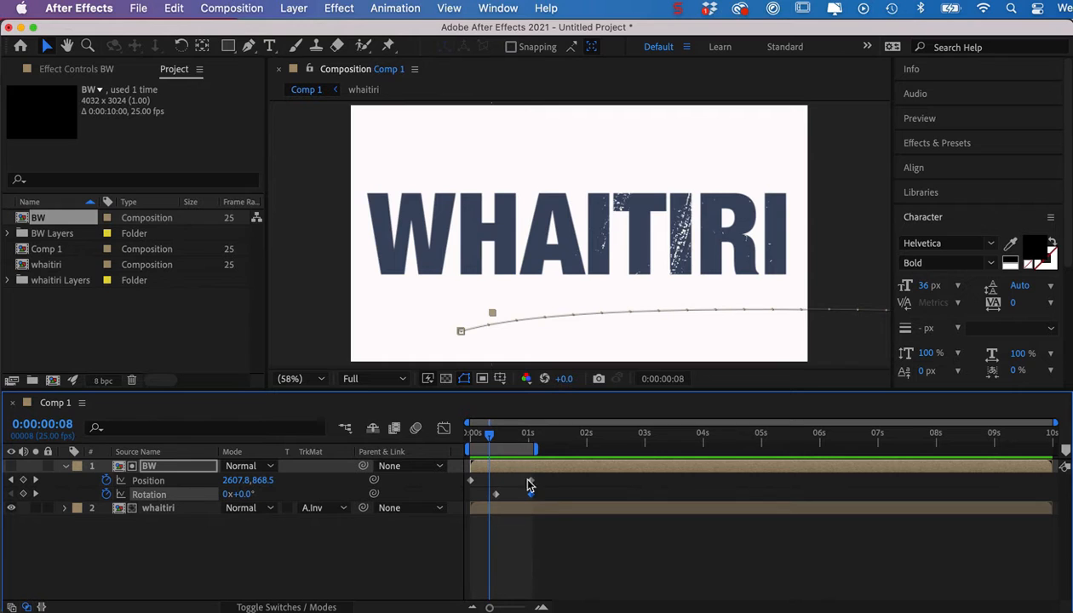
Step: Stretch the BW animation to end at 0:00:02:24, with Rotation starting at about 0:00:00:23, and extend the work area to match
left_click_drag(479, 473, 645, 498)
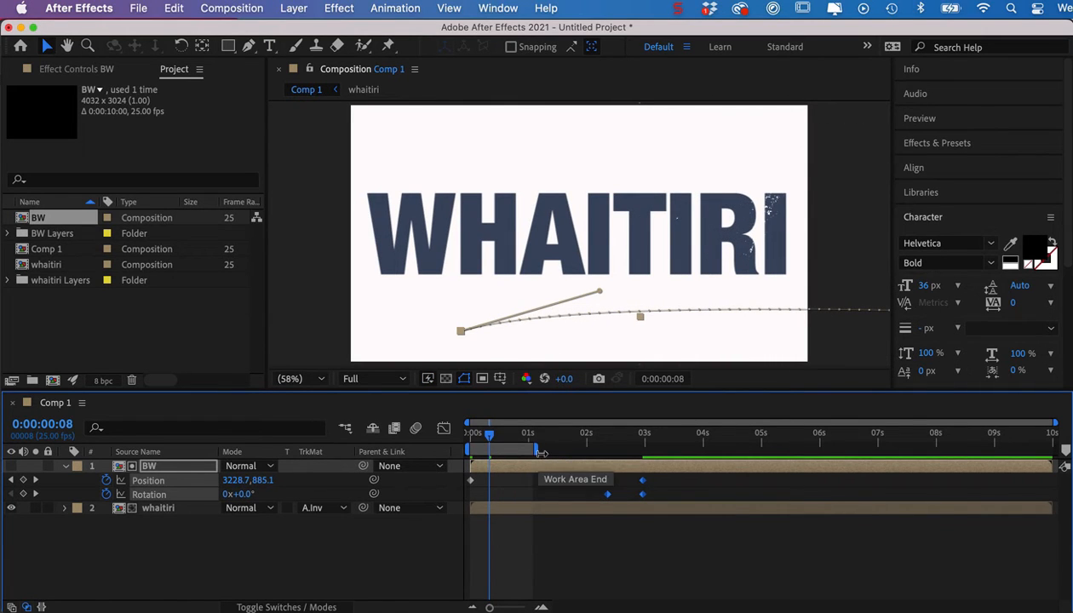
left_click_drag(535, 446, 649, 433)
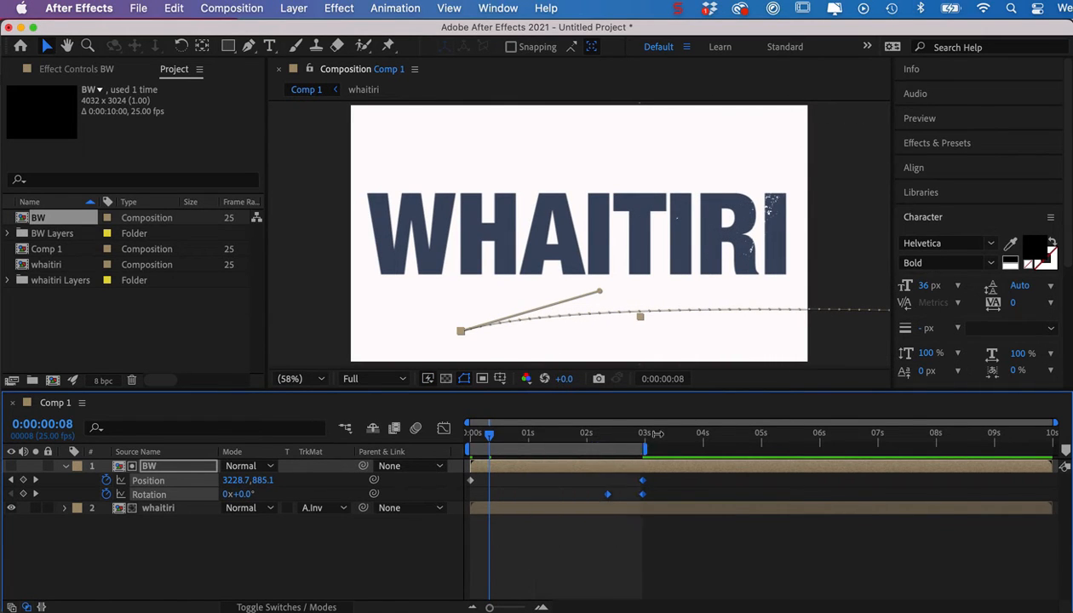
left_click(599, 480)
left_click_drag(607, 494, 524, 494)
key("space")
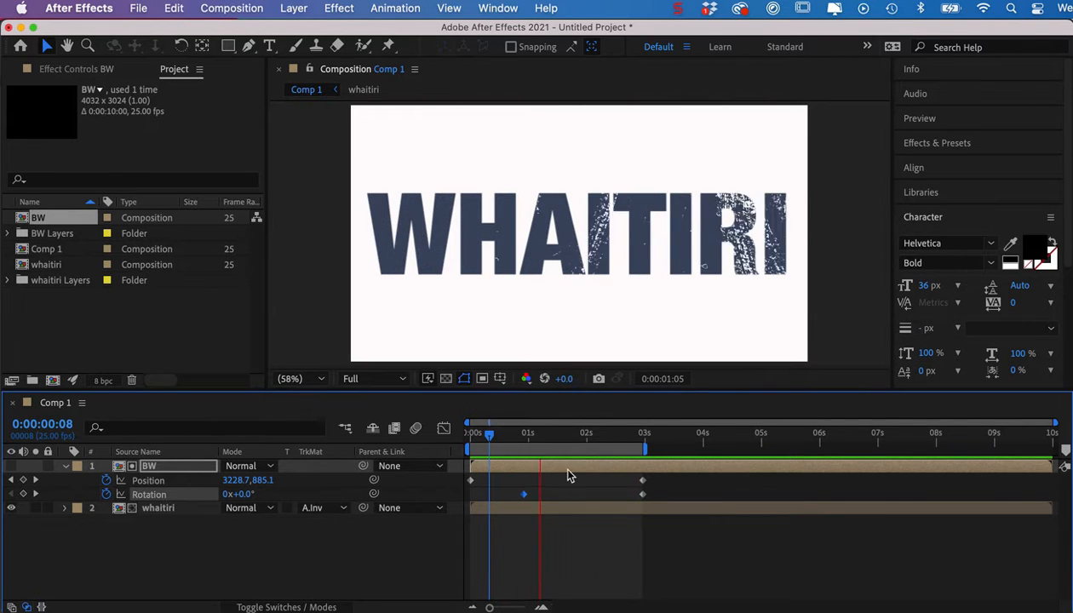
Step: Set the BW layer's Rotation keyframe at 0:00:02:24 to 72° and preview the animation
left_click_drag(602, 434, 647, 438)
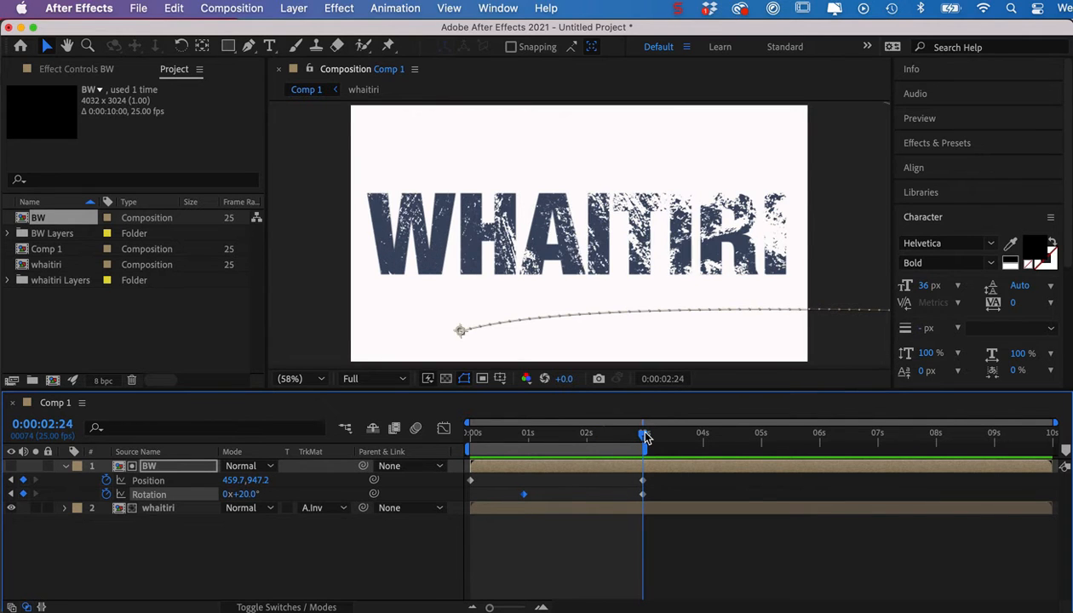
left_click(642, 494)
left_click_drag(247, 493, 290, 492)
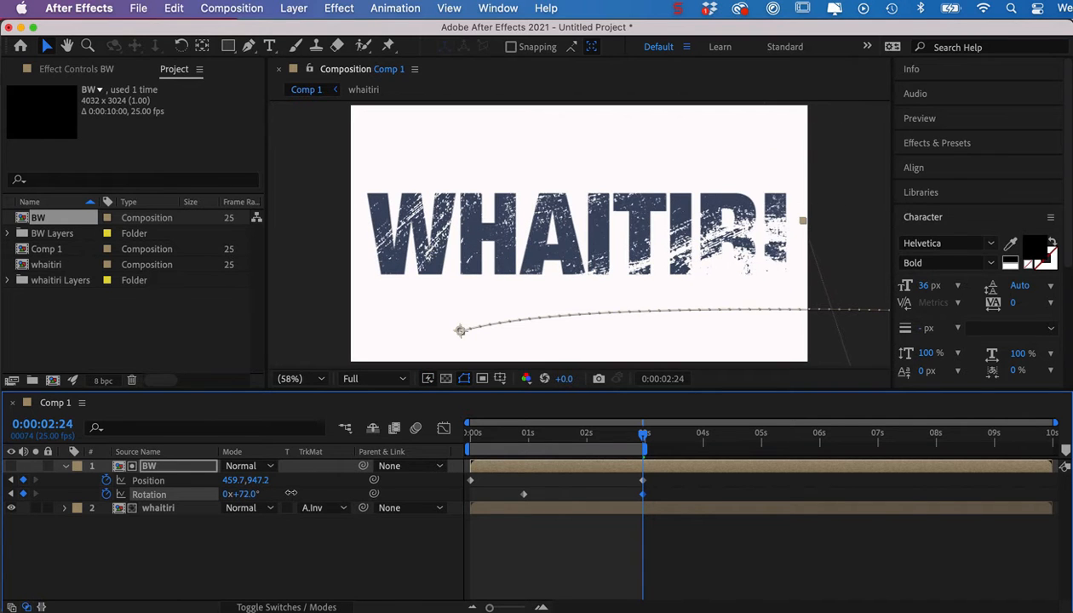
left_click(557, 438)
key("space")
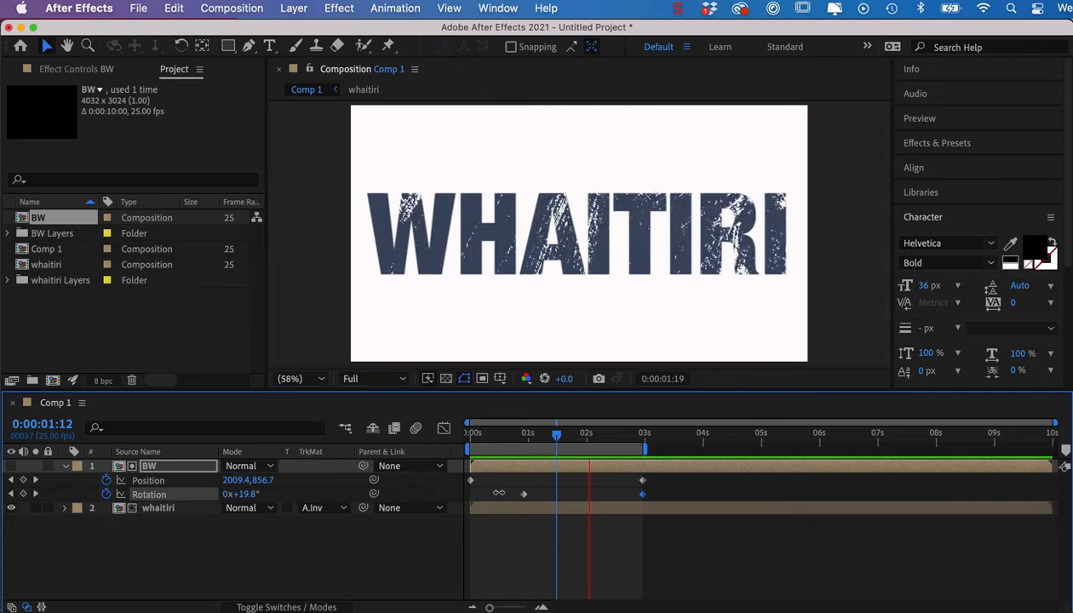
key("space")
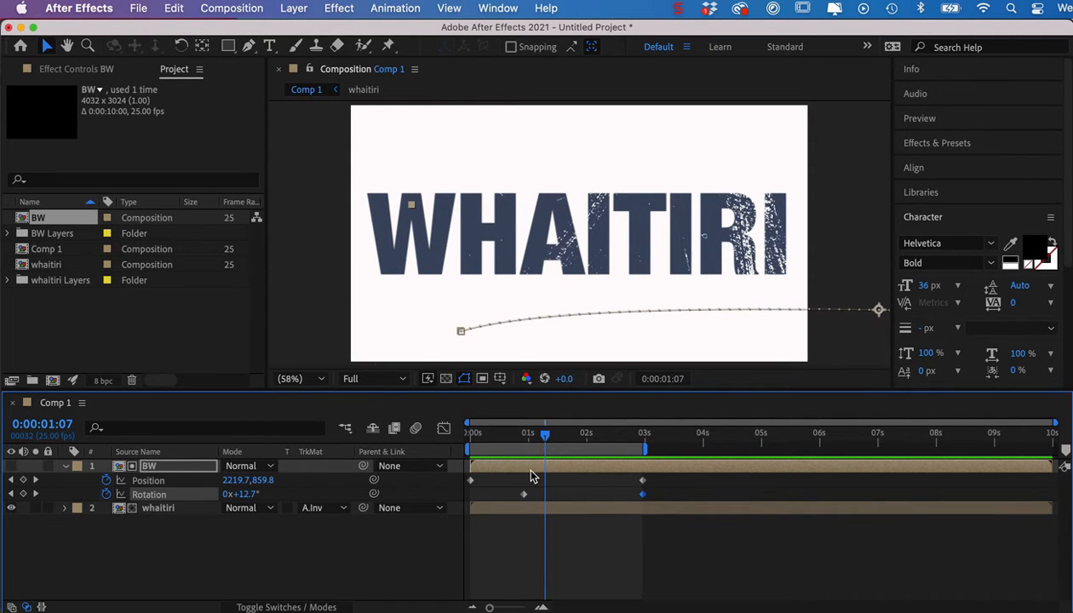
Step: Keyframe the whaitiri layer's Position from off-screen left at -979.2, 540 at 0:00:00:00 to 960, 540 at 0:00:01:04, and preview it
left_click_drag(545, 439, 436, 449)
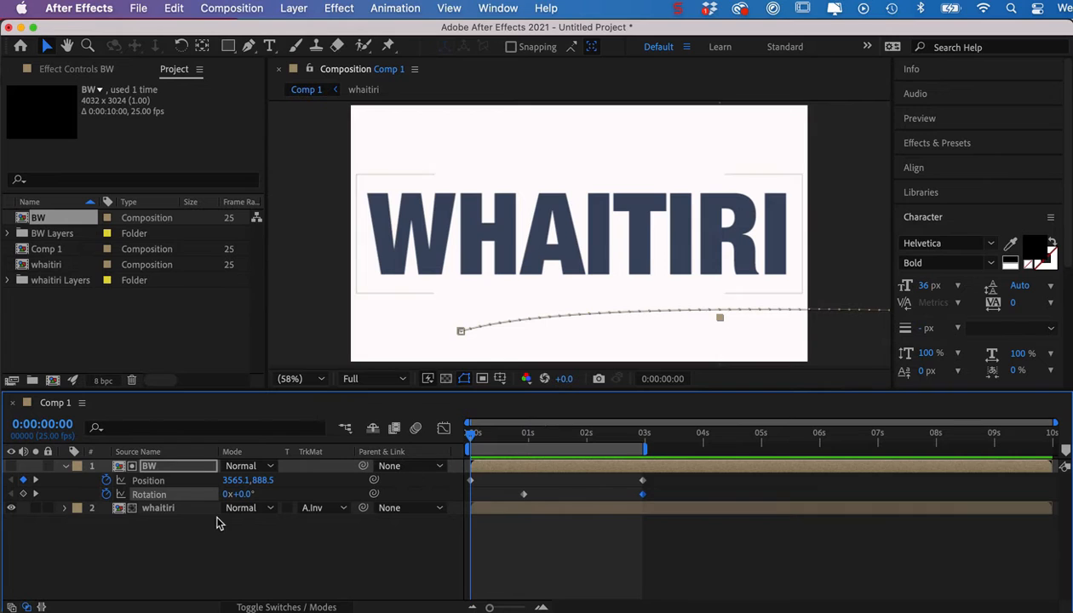
left_click(119, 513)
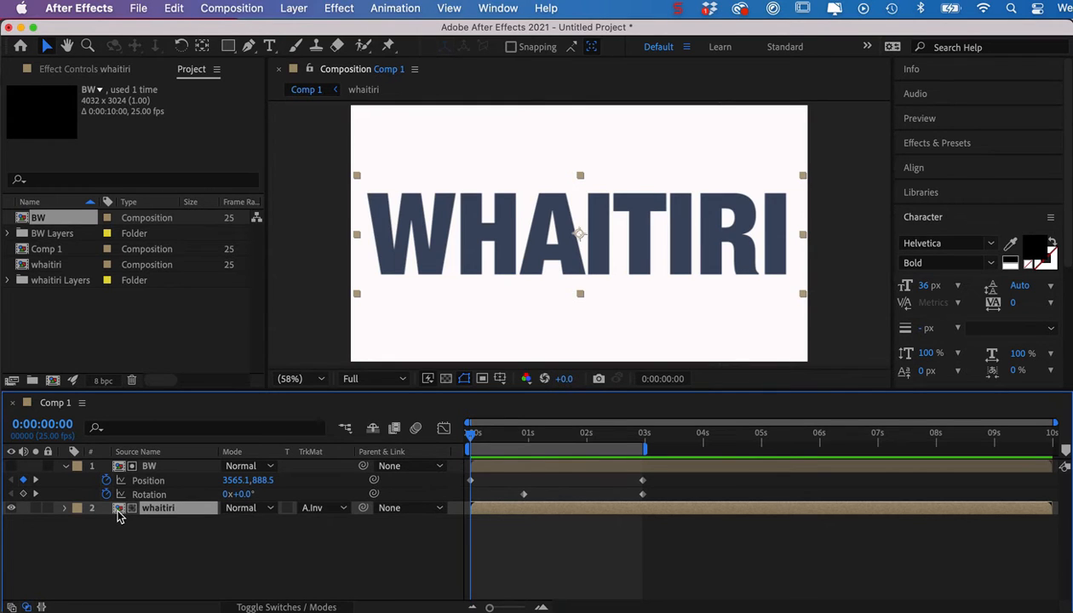
key("p")
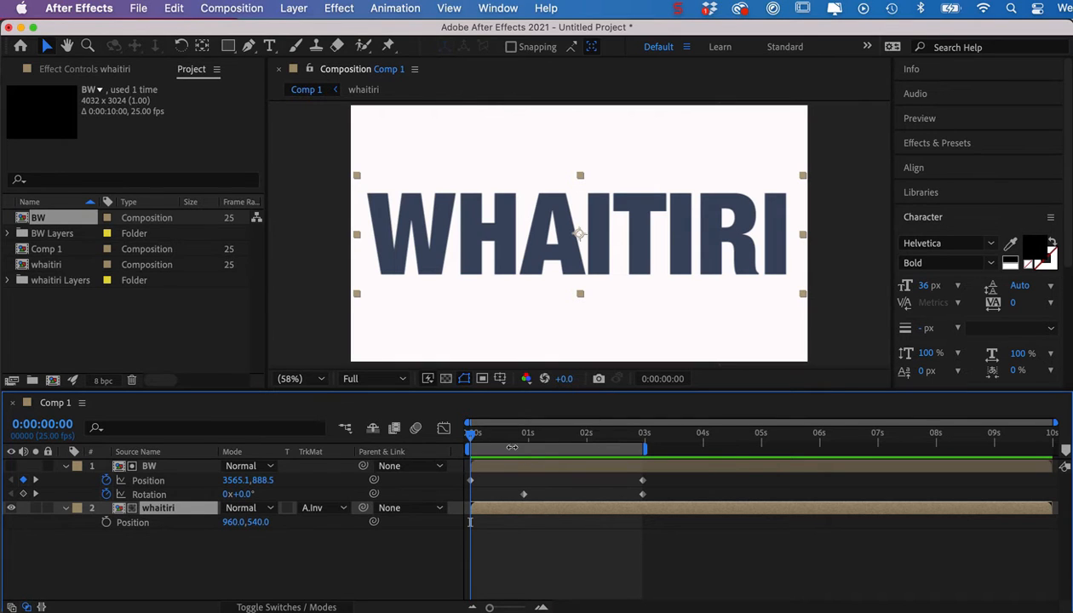
left_click_drag(471, 436, 538, 441)
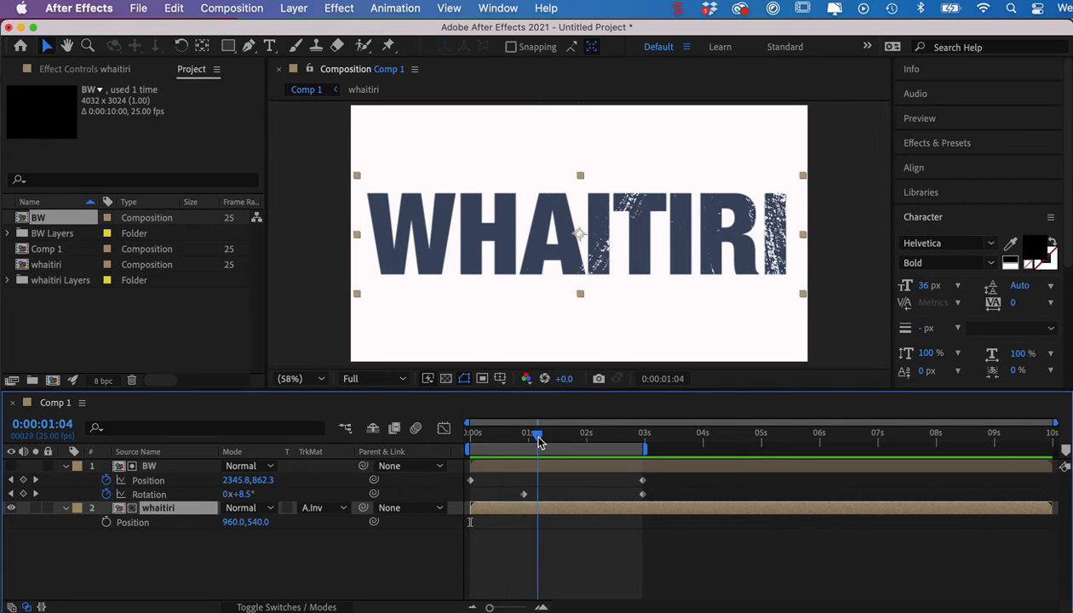
left_click(106, 522)
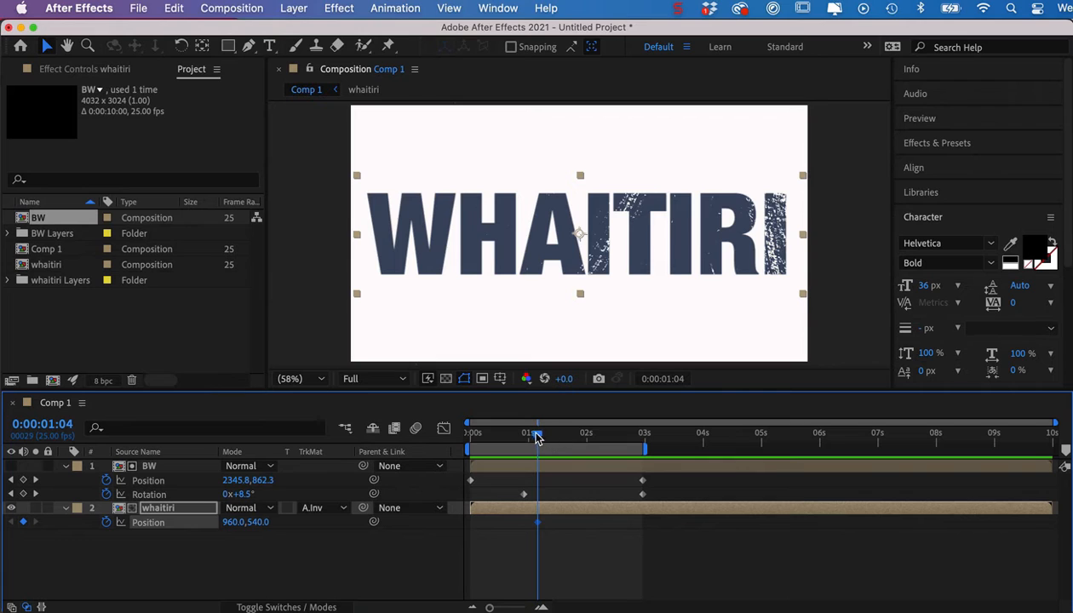
left_click_drag(537, 436, 442, 450)
left_click_drag(772, 272, 307, 285)
key("space")
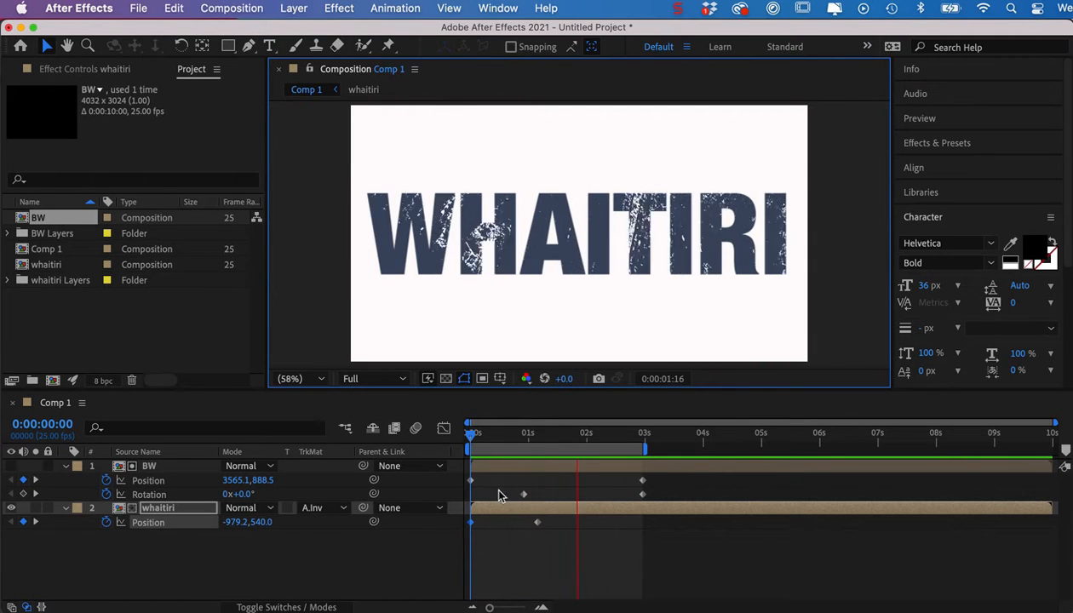
Step: Keyframe the whaitiri layer's Scale from 246.2% at 0:00:00:17 up to 441.2% at 0:00:01:01
left_click(540, 436)
left_click_drag(540, 436, 511, 444)
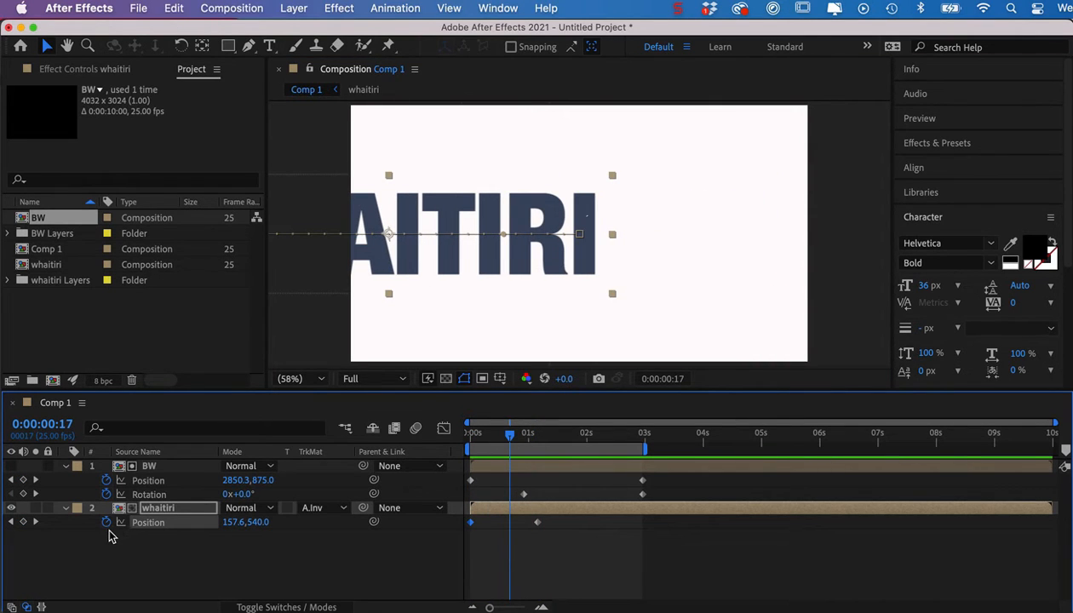
key("shift+s")
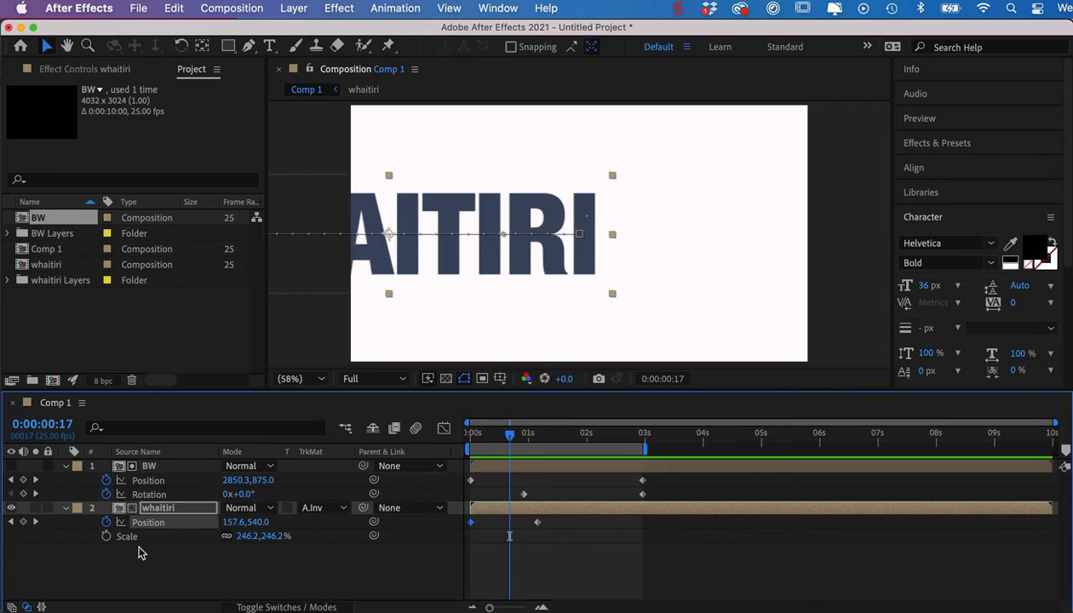
left_click(107, 537)
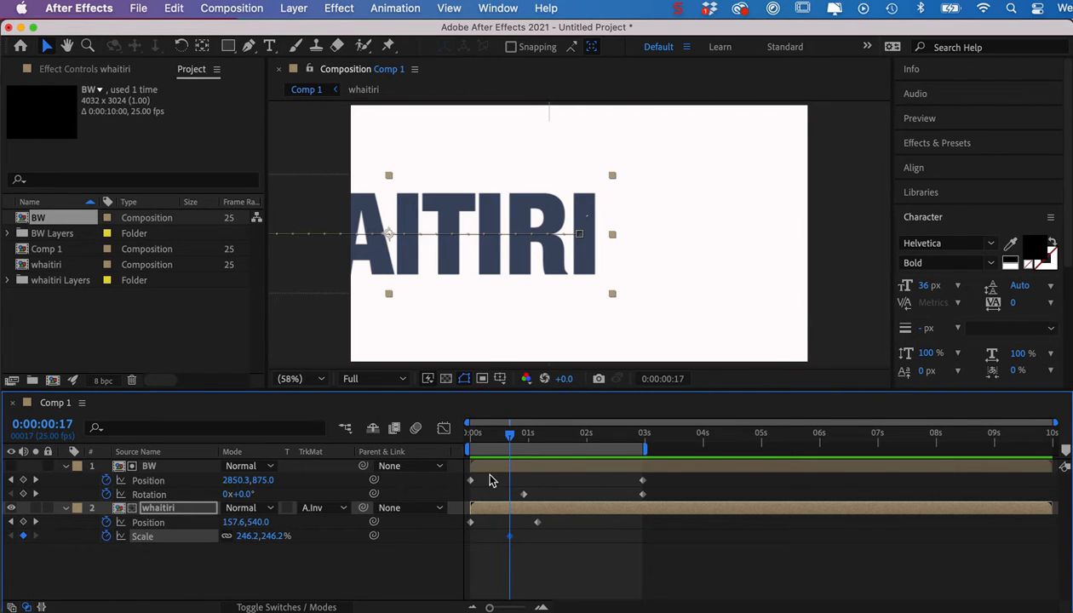
left_click_drag(512, 437, 533, 444)
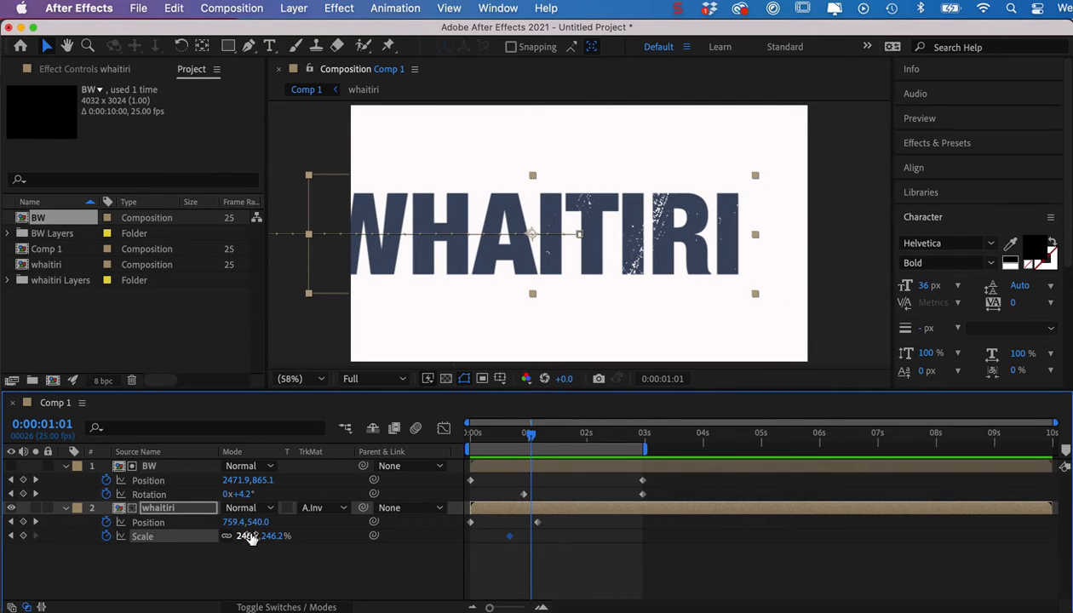
left_click_drag(247, 534, 417, 542)
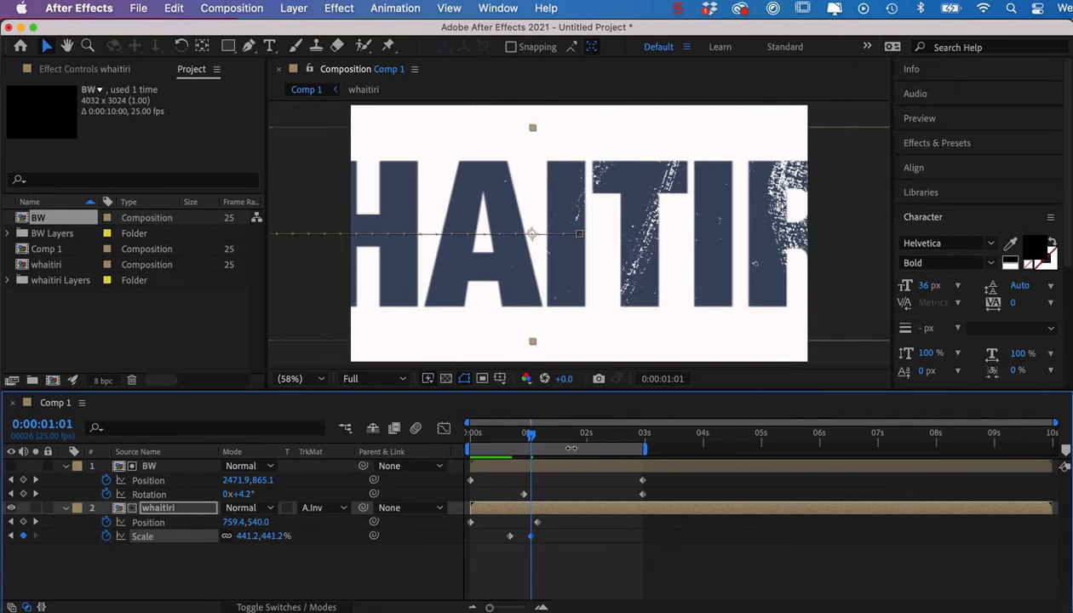
Step: Add a whaitiri Scale keyframe of 198% at 0:00:01:08, first trying 100%, and preview the result
left_click_drag(535, 436, 547, 436)
left_click(245, 535)
type("1")
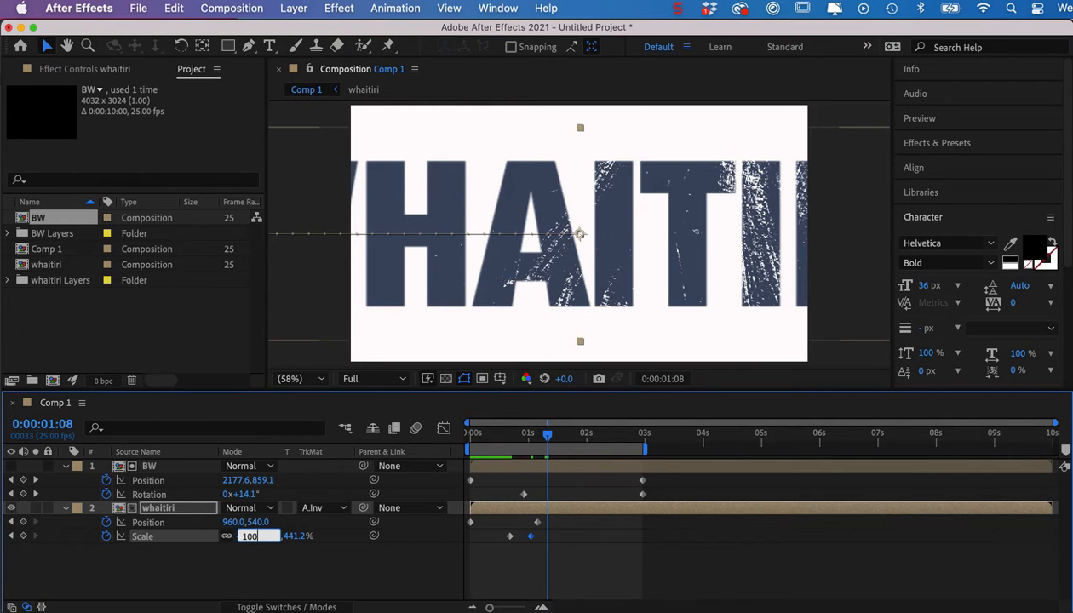
type("00")
key("Tab")
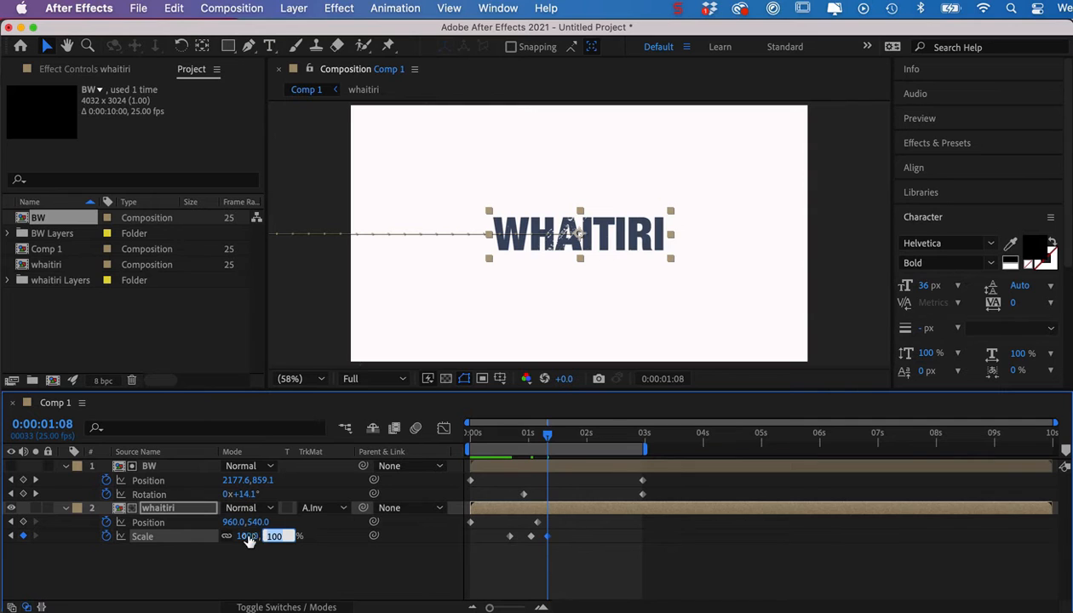
left_click_drag(242, 538, 323, 537)
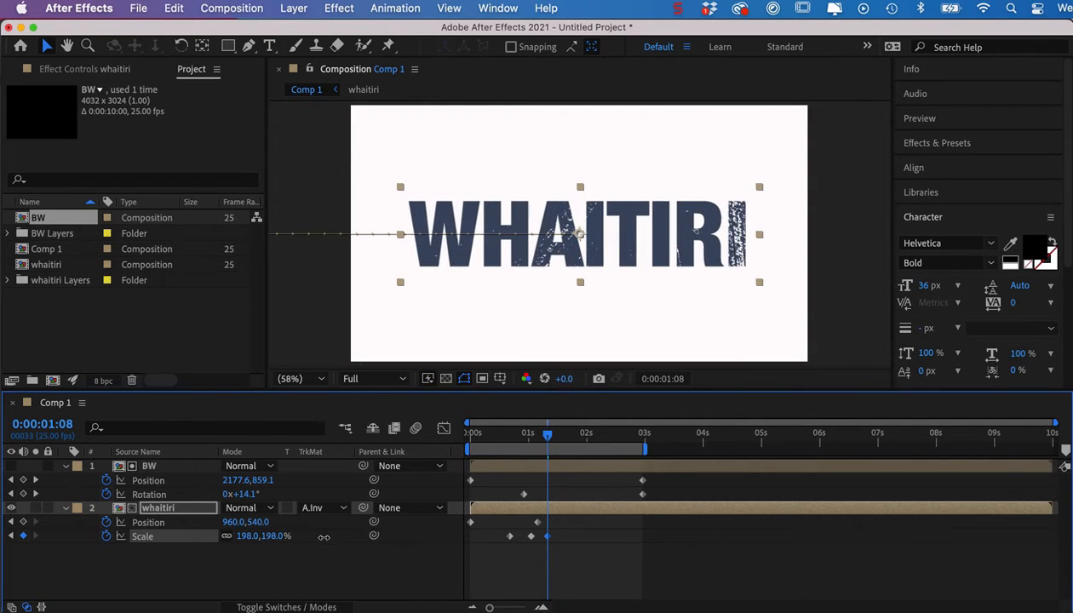
mouse_move(508, 437)
left_mouse_down()
mouse_move(475, 434)
mouse_move(500, 437)
left_mouse_up()
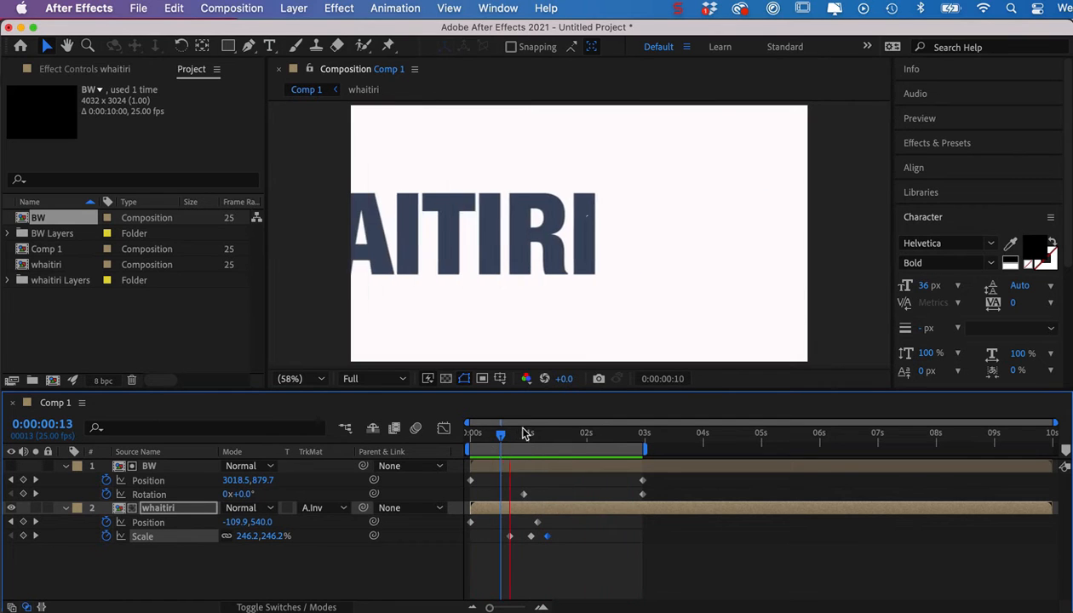
Step: Shift the last two whaitiri Scale keyframes earlier, to about 0:00:00:23 and 0:00:01:05, and preview the animation
left_click(537, 434)
mouse_move(524, 533)
left_mouse_down()
mouse_move(565, 543)
mouse_move(541, 540)
left_mouse_up()
left_click(494, 435)
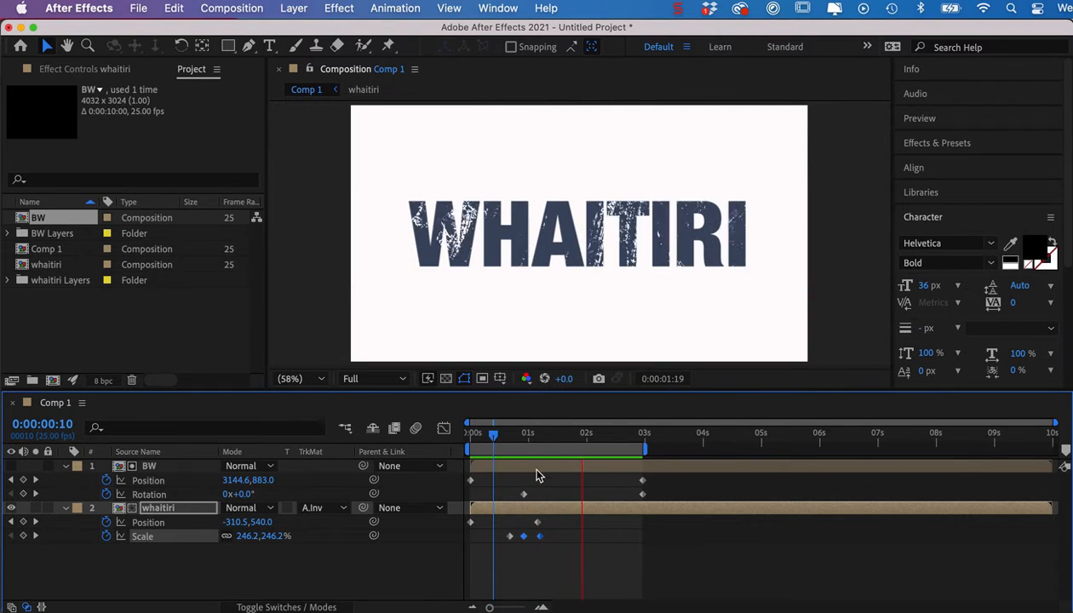
left_click(559, 434)
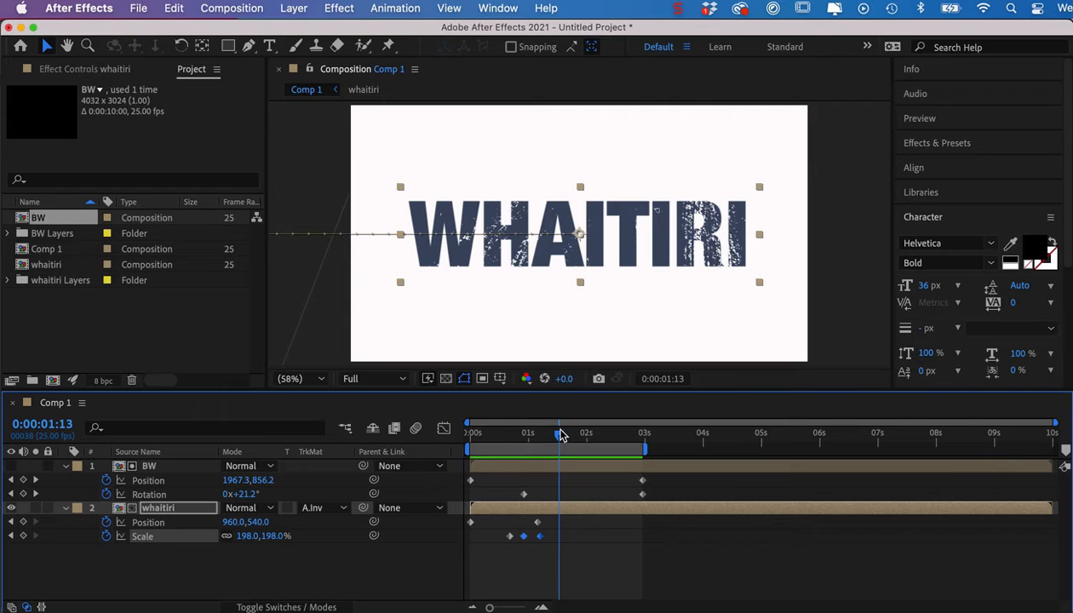
left_click_drag(559, 436, 571, 436)
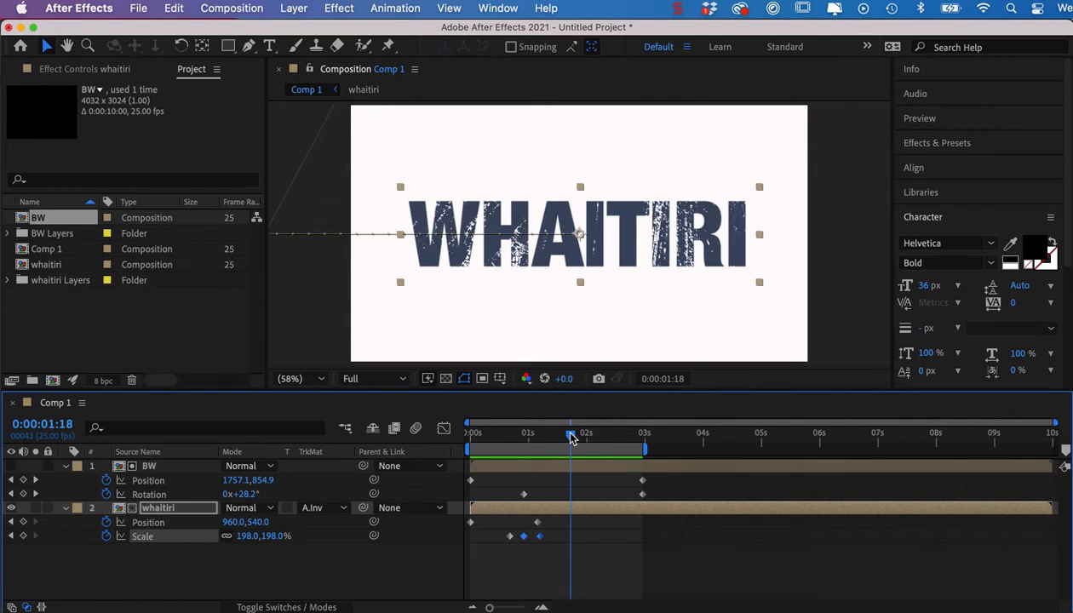
Step: Keyframe the whaitiri layer's Rotation from 0° at 0:00:01:18 to -11° at 0:00:02:23, and preview the animation
key("shift+r")
left_click(106, 550)
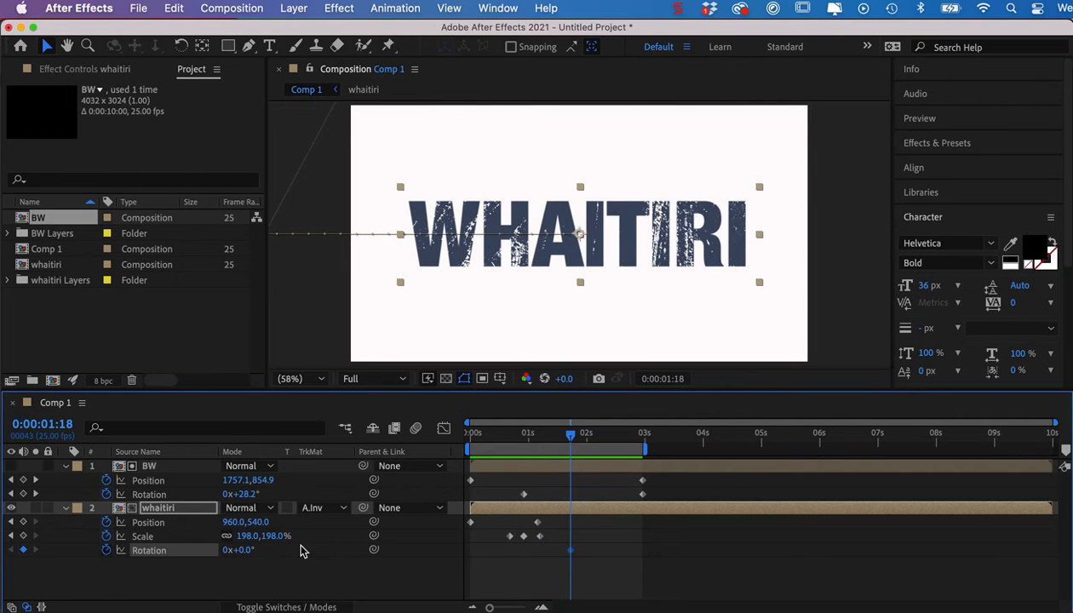
left_click_drag(573, 437, 637, 437)
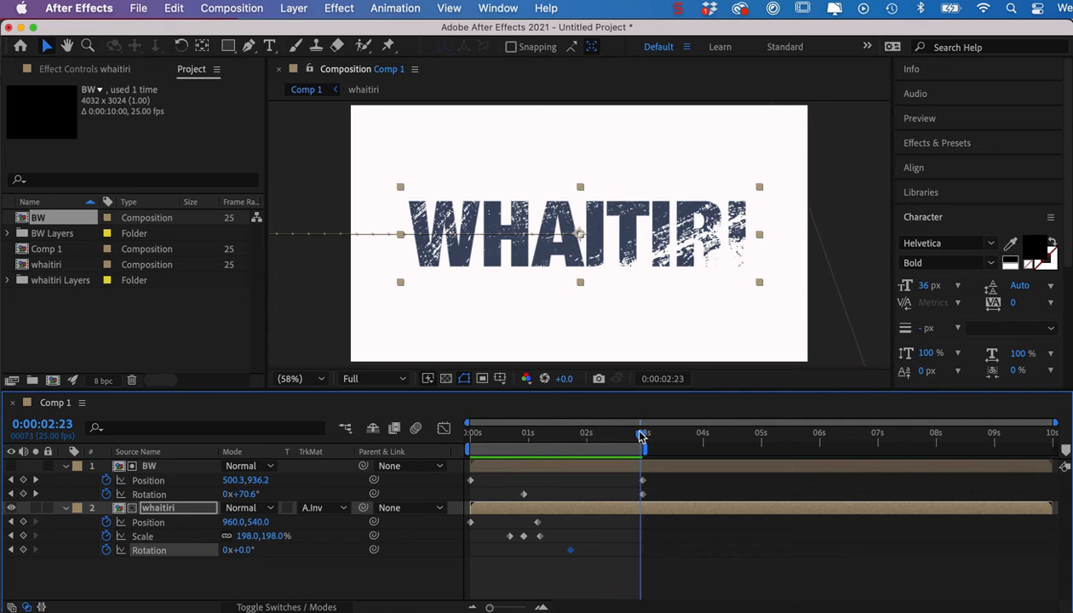
left_click_drag(245, 552, 235, 548)
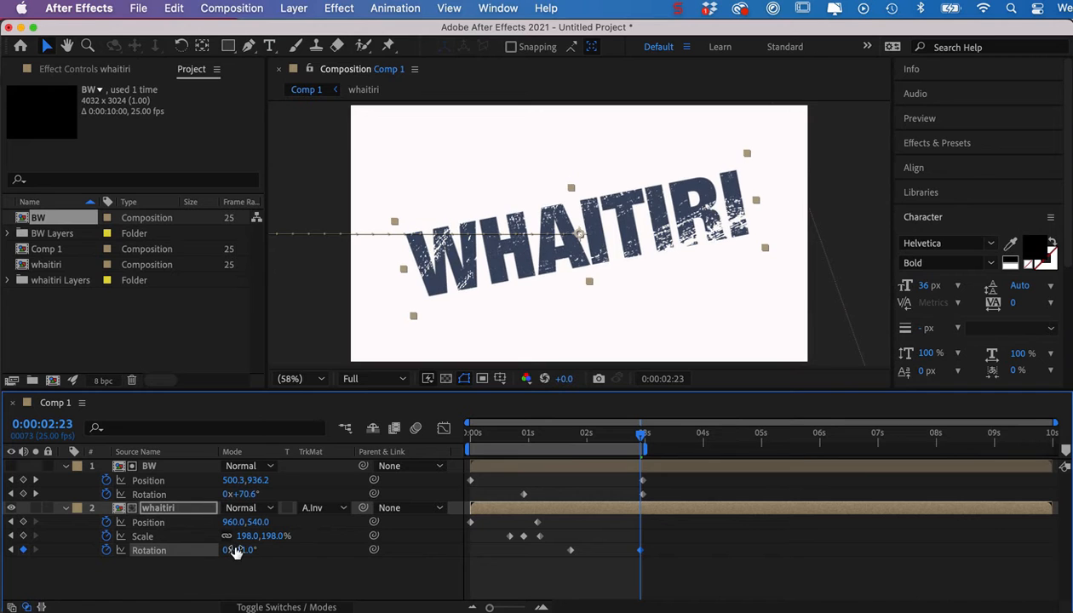
left_click(490, 435)
key("space")
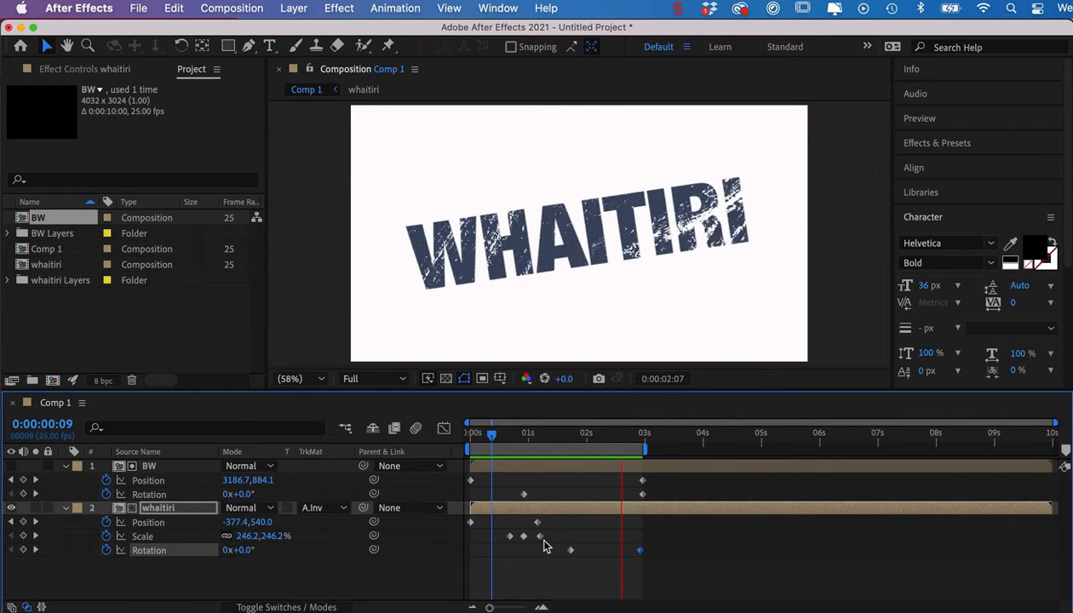
Step: Shift the first whaitiri Rotation keyframe earlier to line up with the second Scale keyframe, about 0:00:00:23, and preview the animation
left_click(573, 435)
left_click_drag(571, 551, 545, 554)
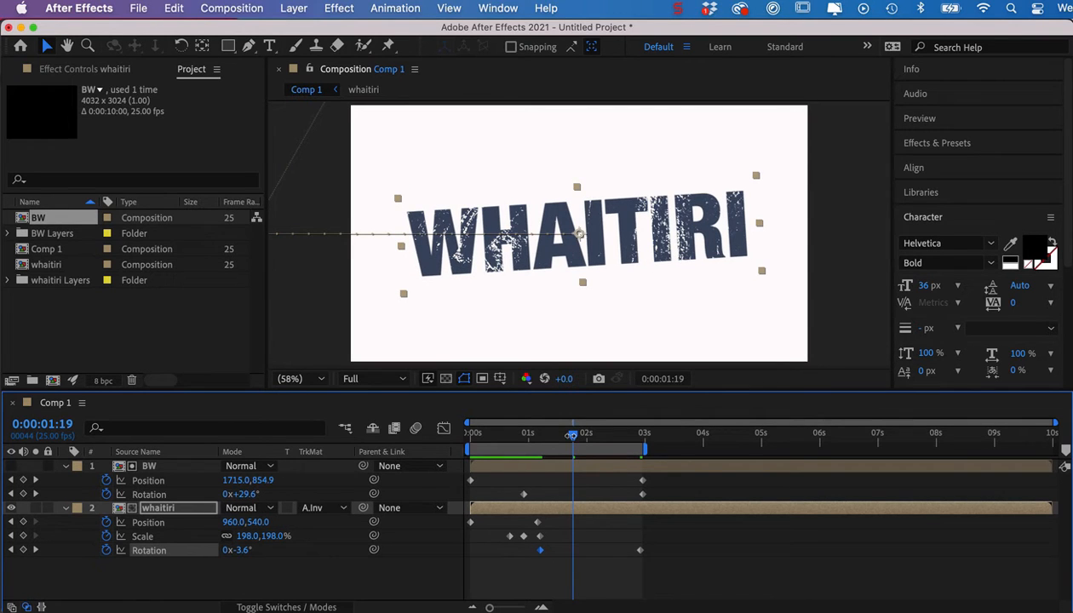
left_click_drag(577, 439, 522, 443)
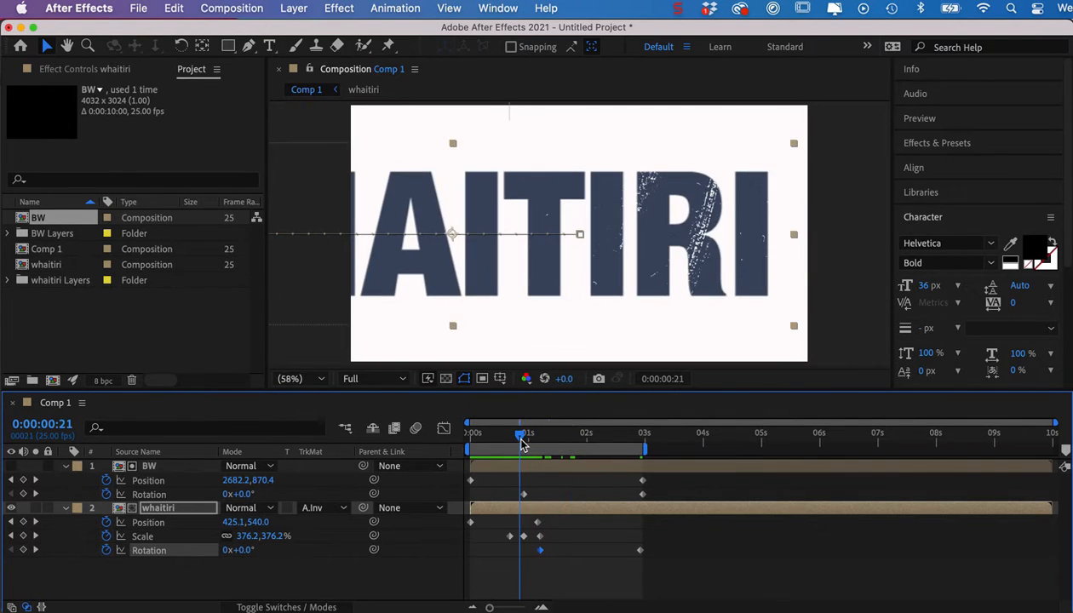
key("space")
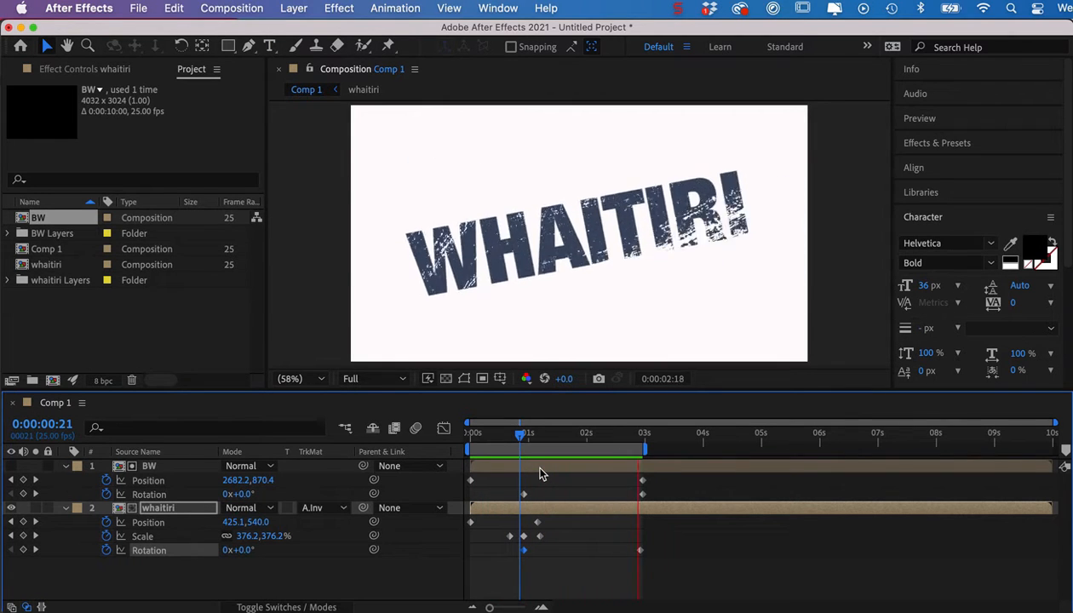
Step: Pre-compose the BW and whaitiri layers as "whaitiri" with all attributes moved, check the nested layers, and return to Comp 1
left_click(572, 433)
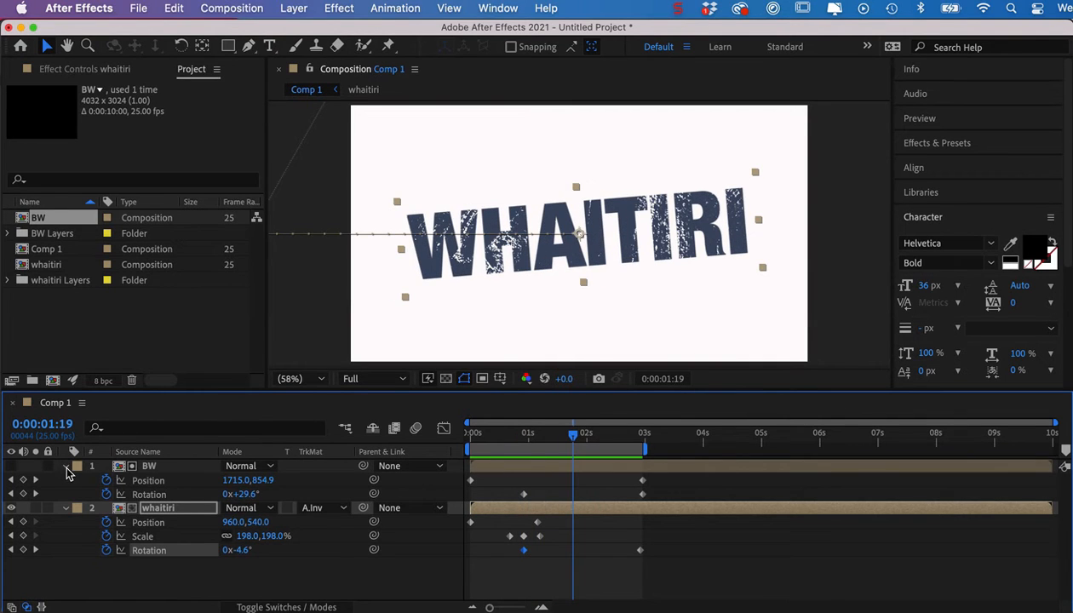
left_click(66, 467)
left_click(66, 480)
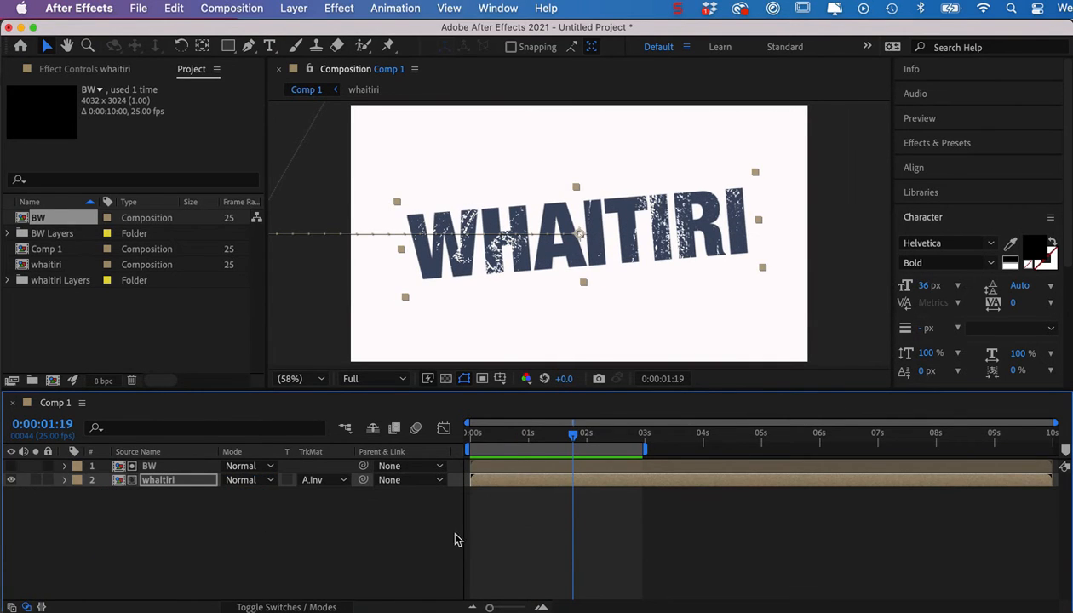
left_click(534, 470)
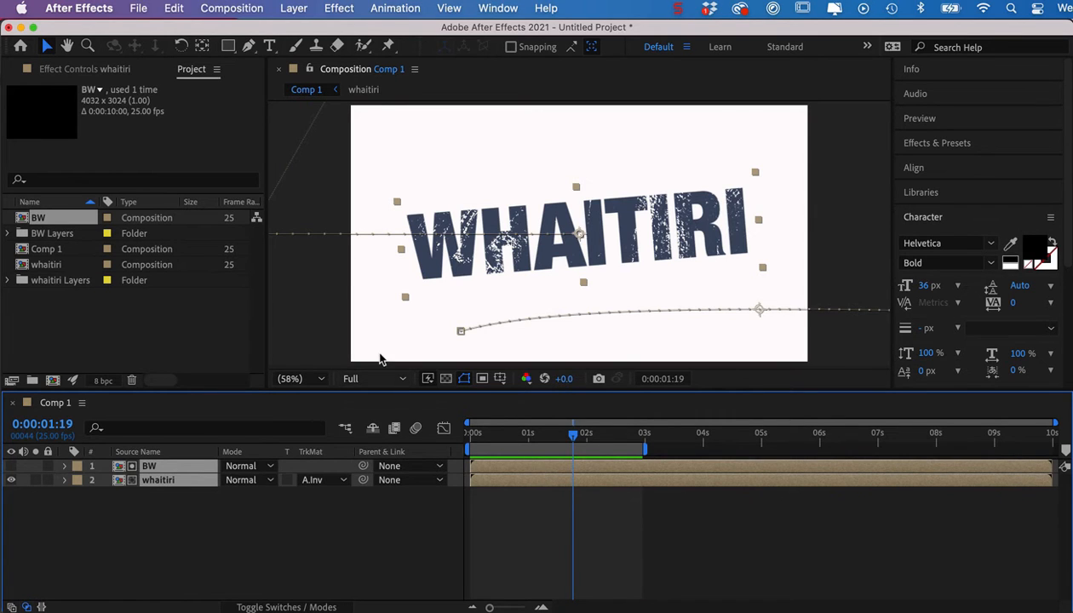
left_click(294, 11)
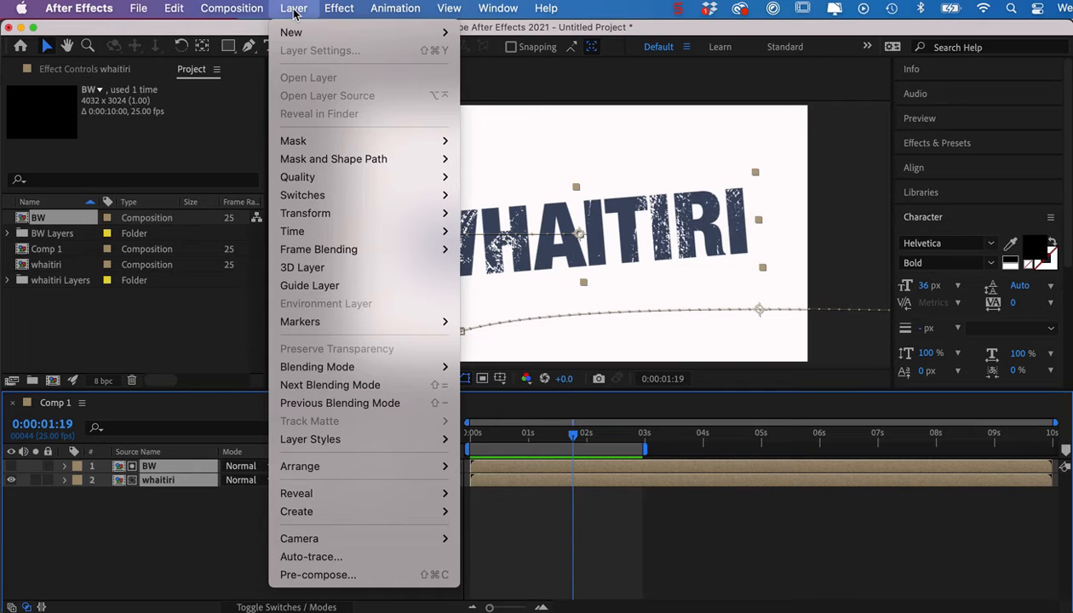
left_click(328, 576)
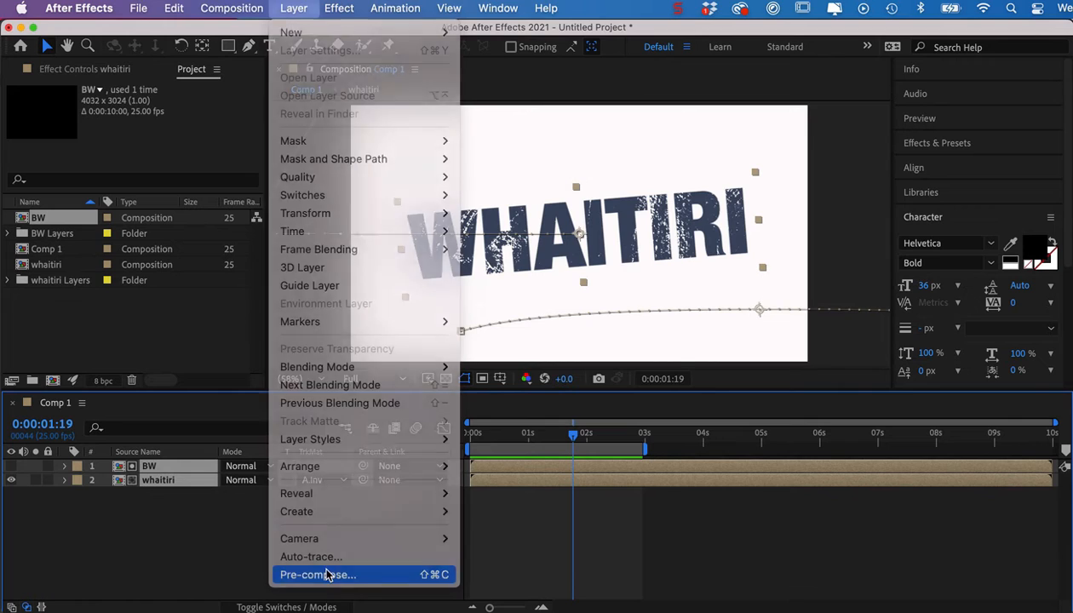
type("whaitiri")
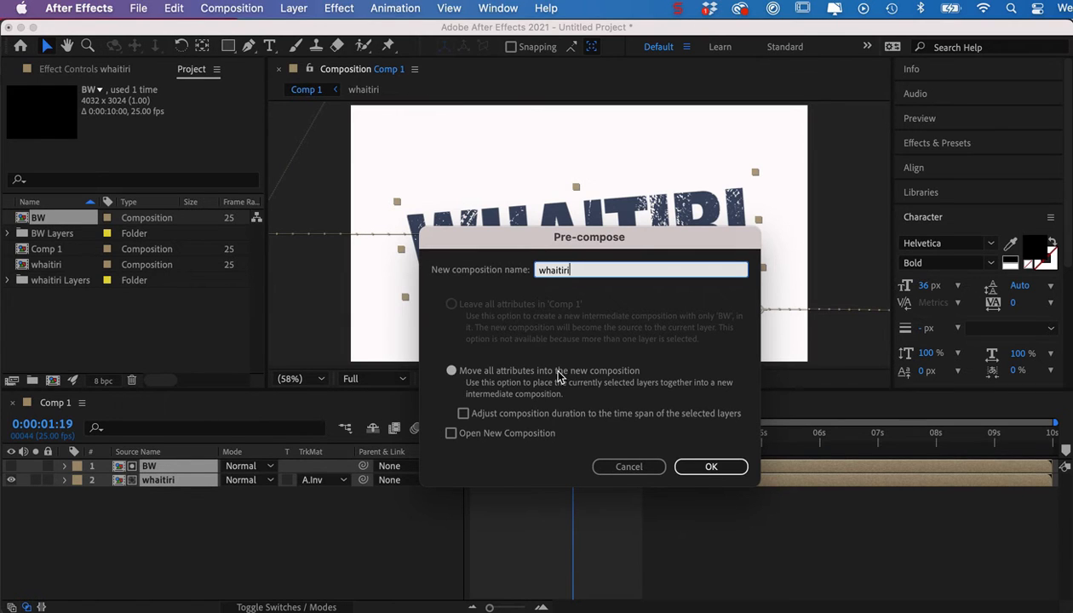
left_click(703, 466)
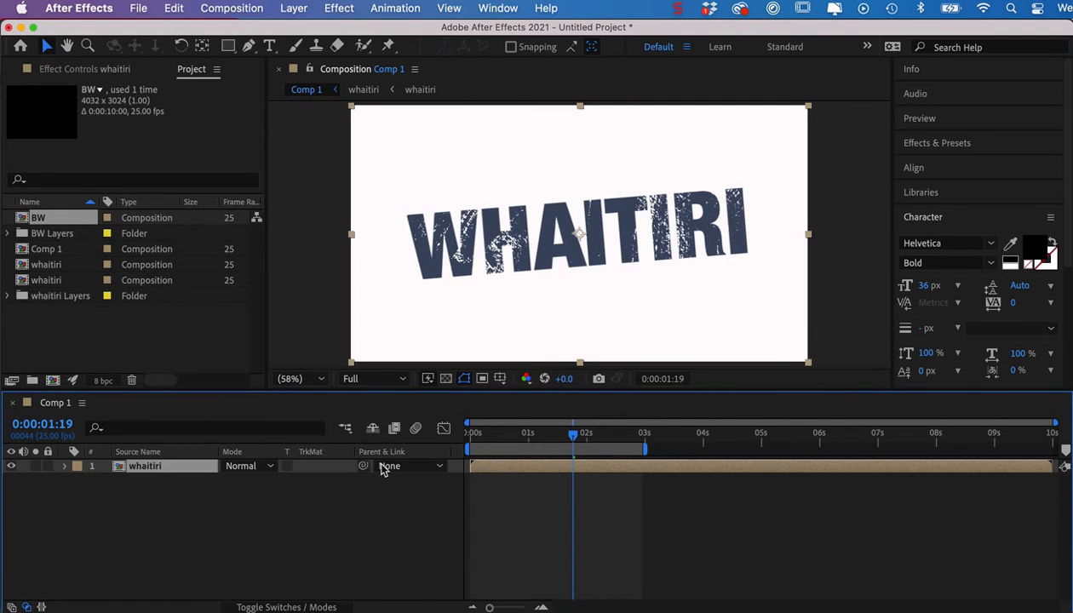
double_click(511, 469)
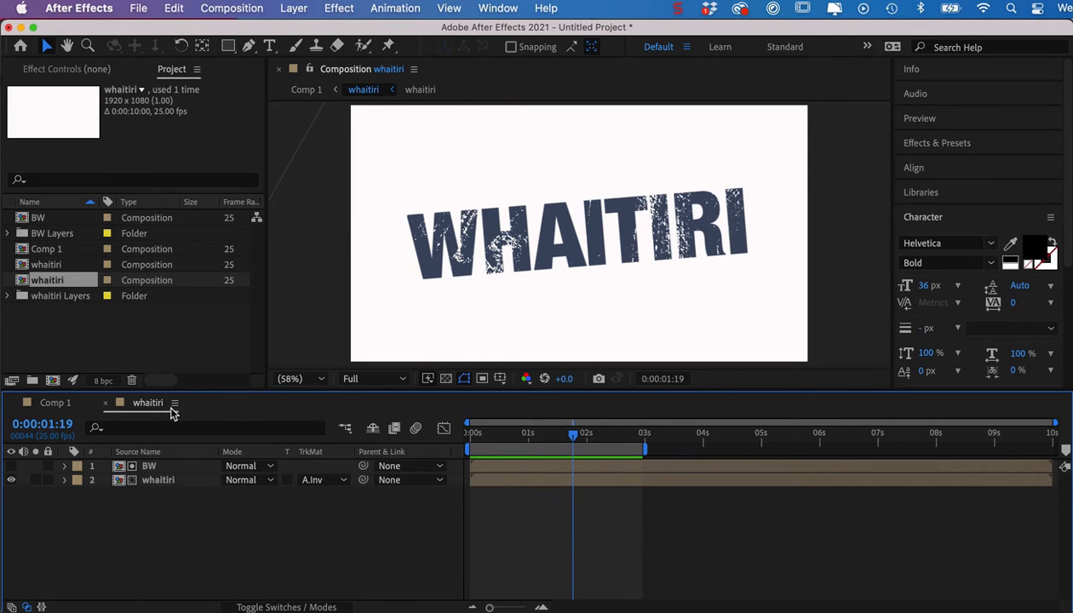
left_click(54, 404)
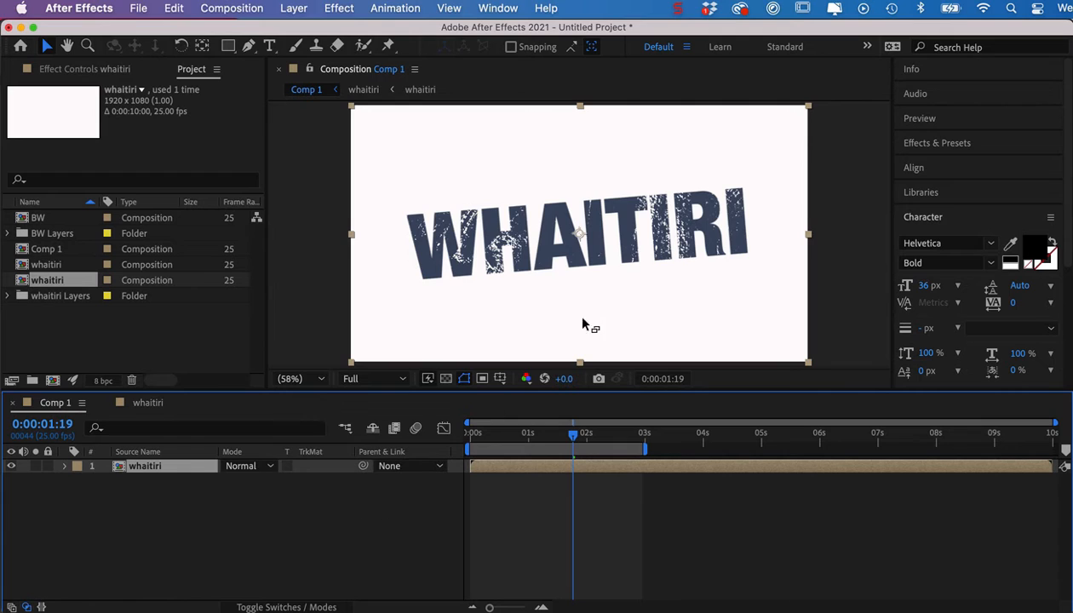
Step: Move the pre-composed whaitiri layer toward the upper left of the frame and duplicate it twice
left_click_drag(623, 256, 517, 228)
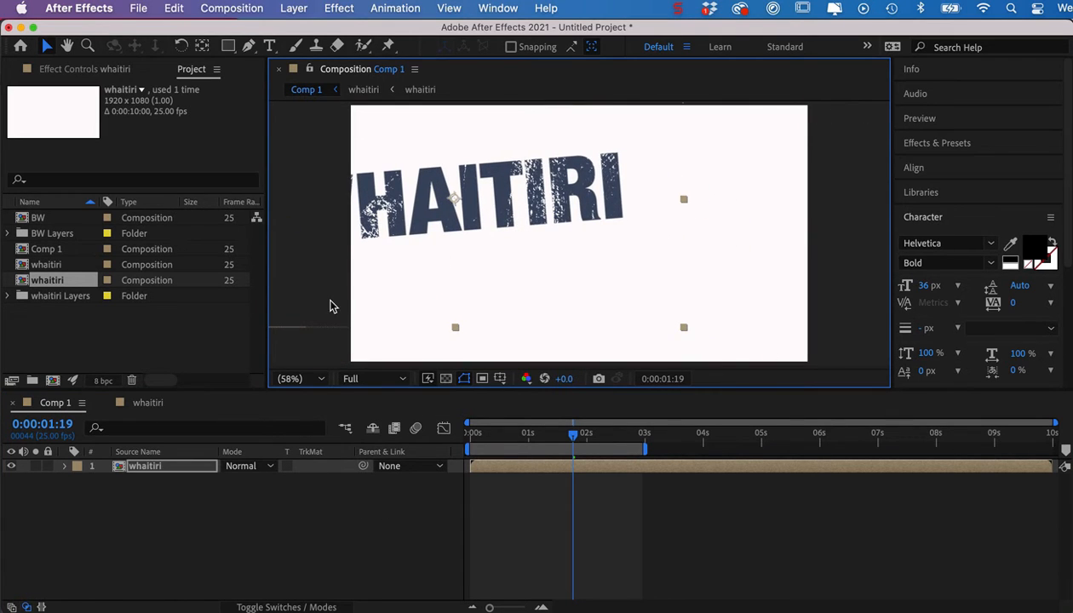
left_click(313, 380)
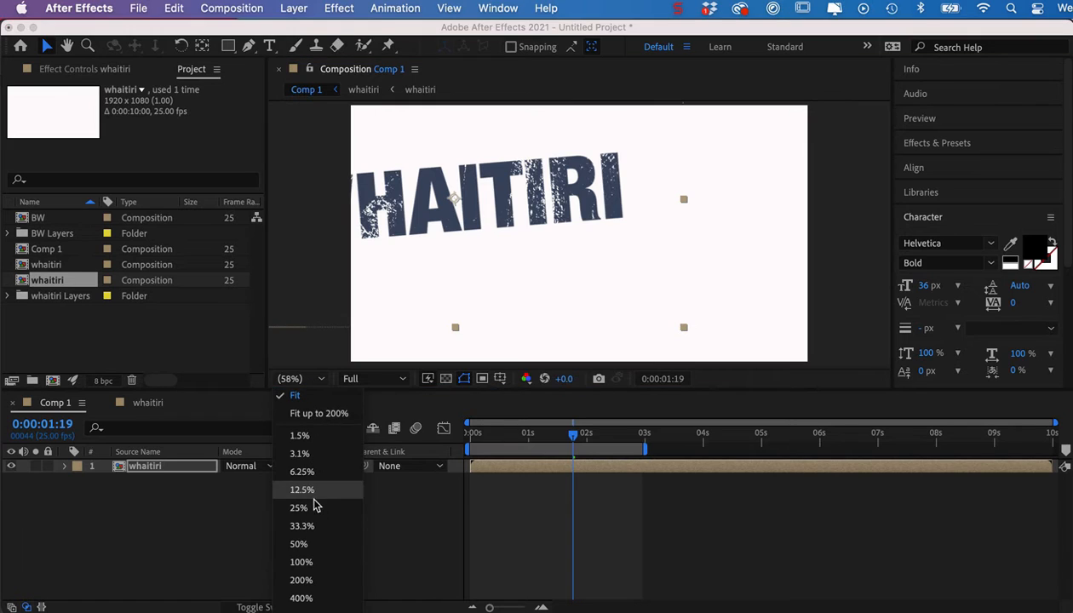
left_click(311, 523)
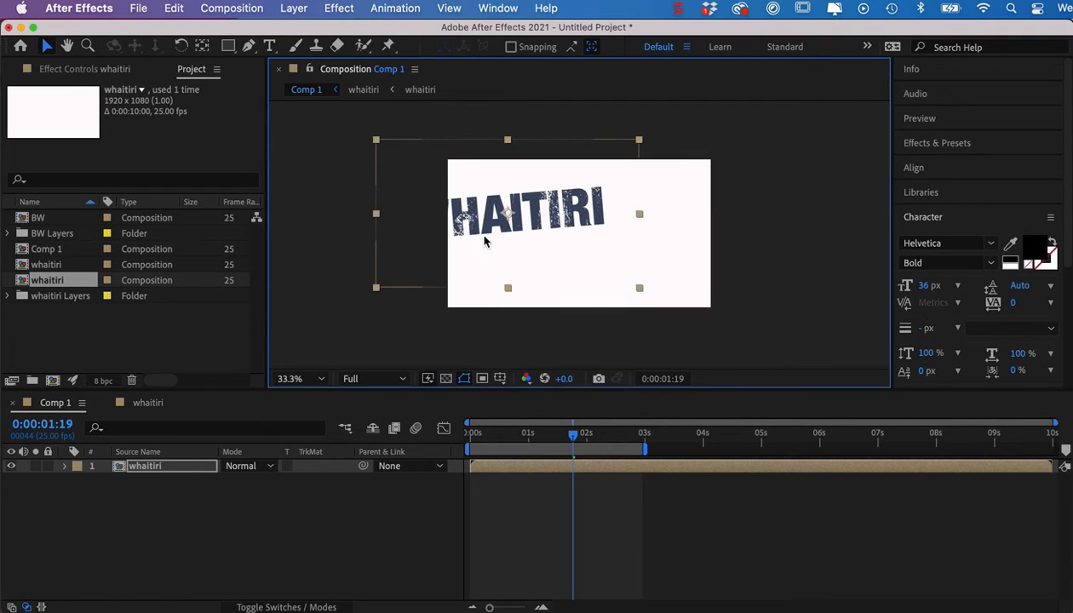
left_click(521, 469)
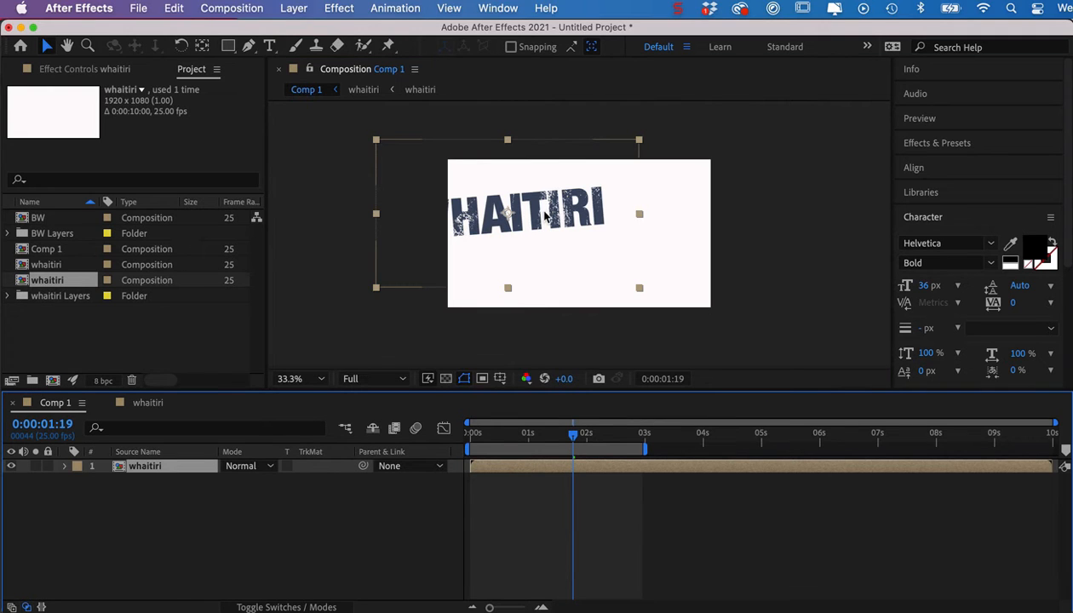
key("super+d")
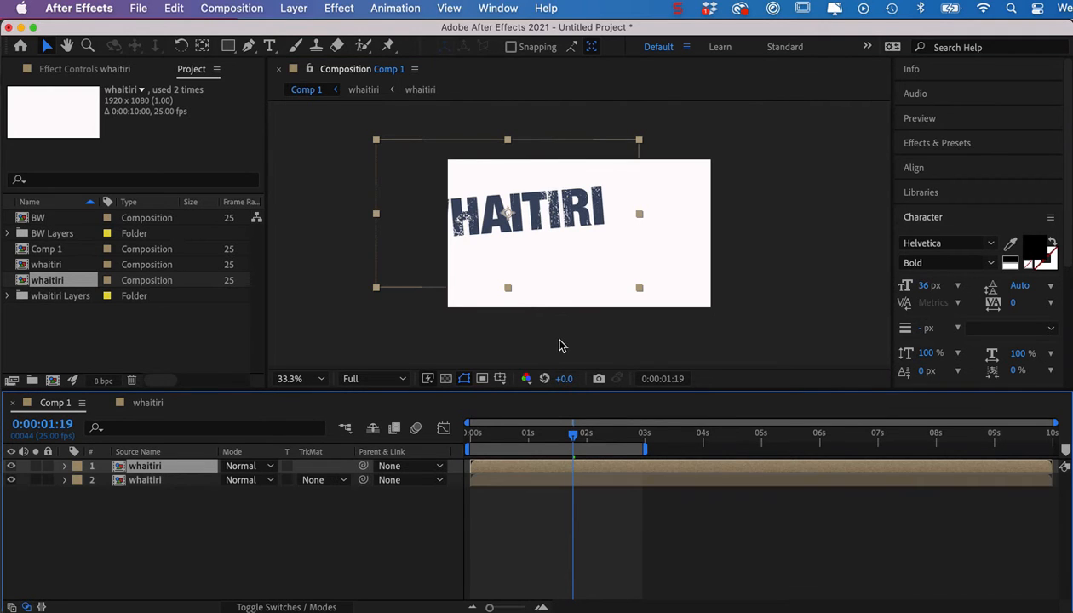
key("super+d")
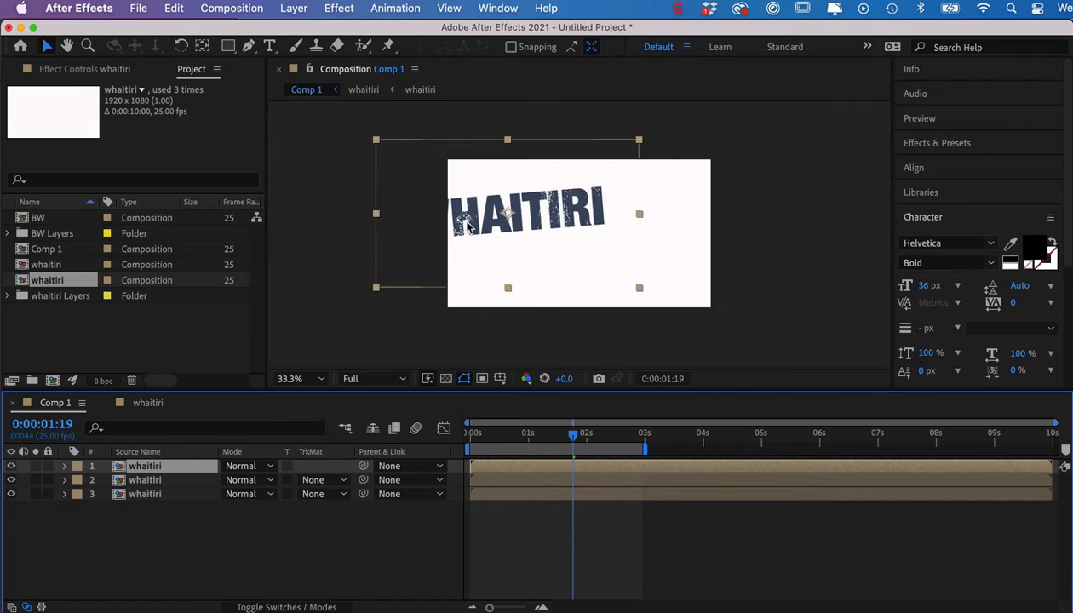
Step: Place one whaitiri copy beyond the frame's right edge, another beyond its left edge, and the third near the frame's top
left_click_drag(466, 226, 811, 219)
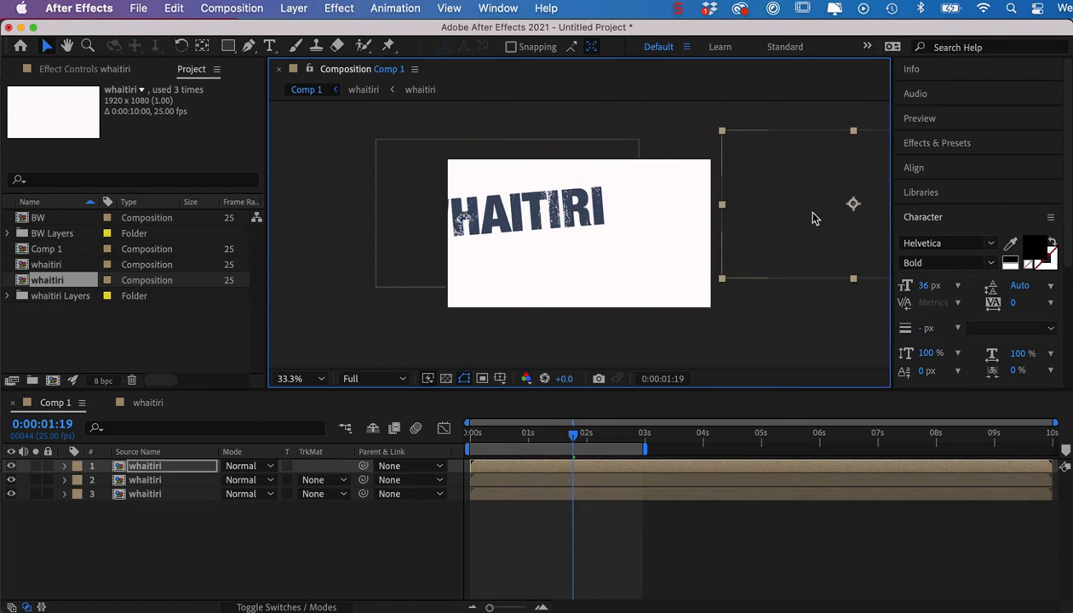
left_click_drag(551, 217, 358, 210)
left_click_drag(551, 220, 598, 196)
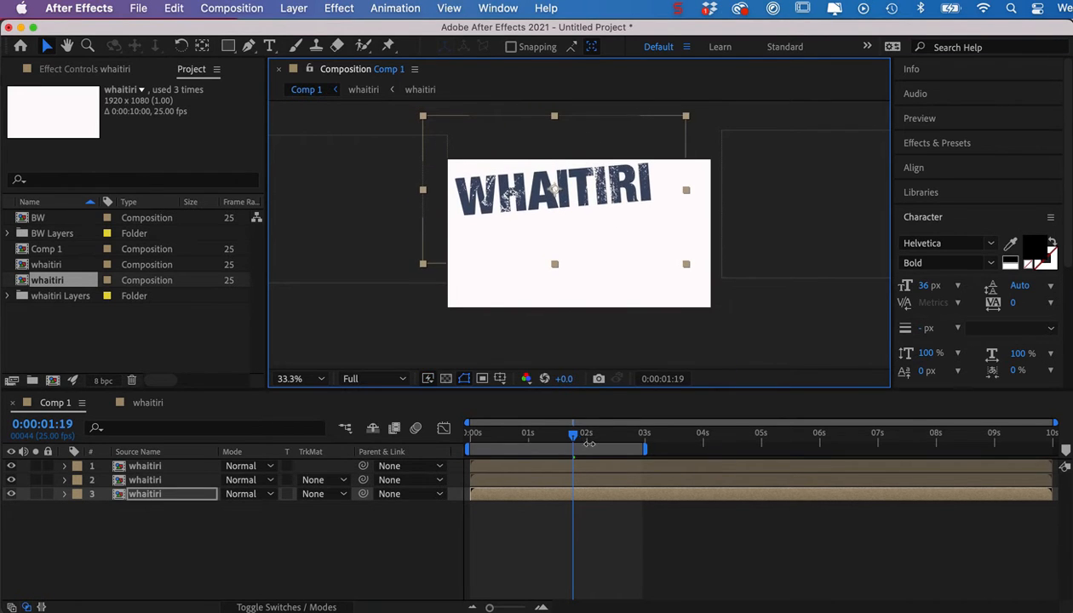
Step: Scale the whaitiri copy on layer 3 to 236% at 0:00:01:05
left_click_drag(575, 438, 441, 451)
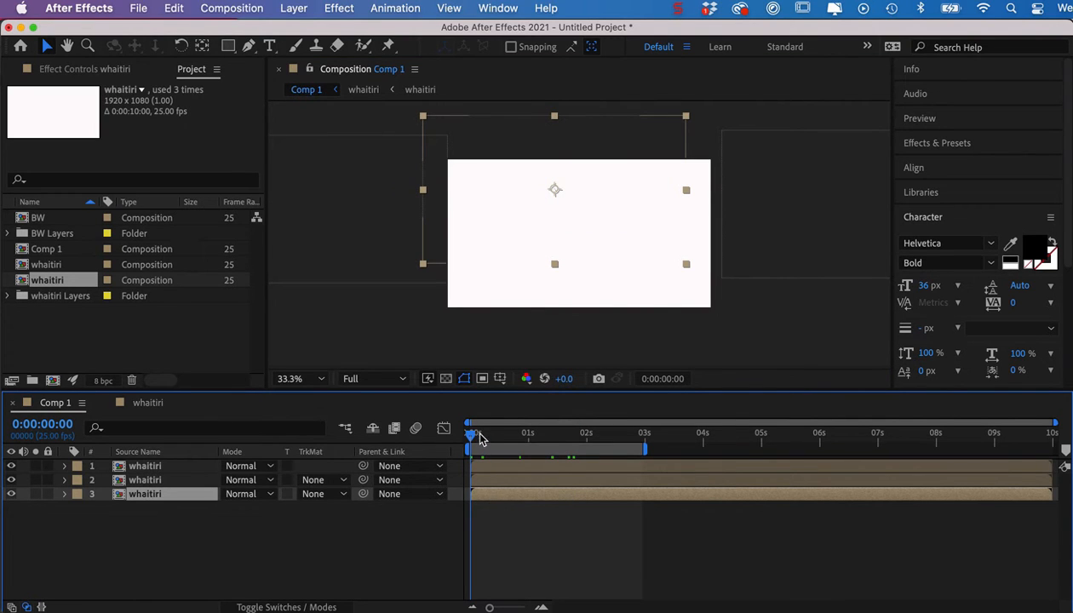
left_click_drag(474, 438, 544, 444)
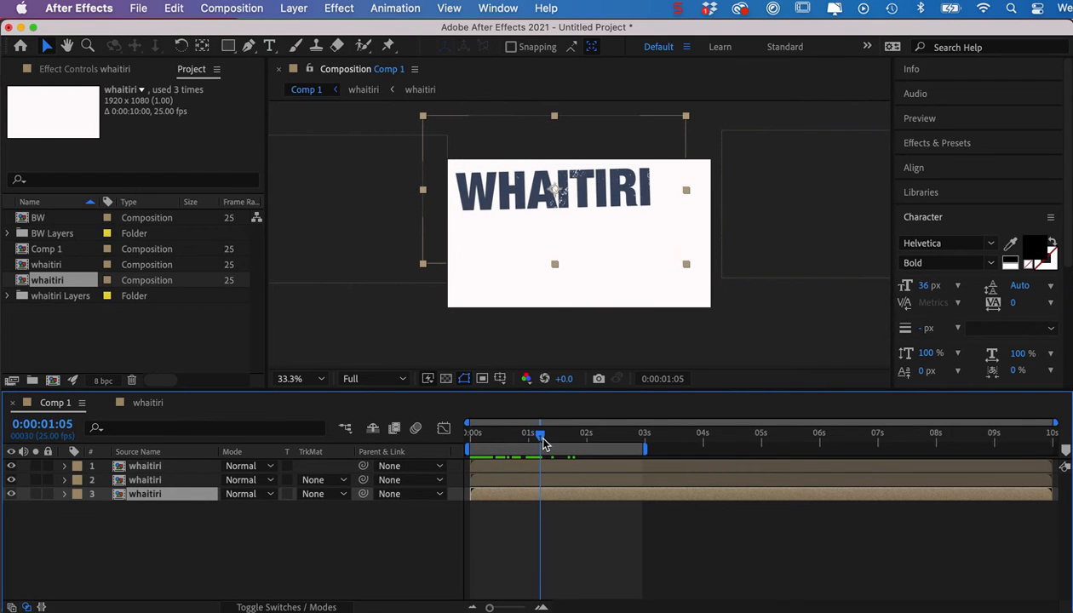
key("s")
left_click_drag(246, 507, 357, 506)
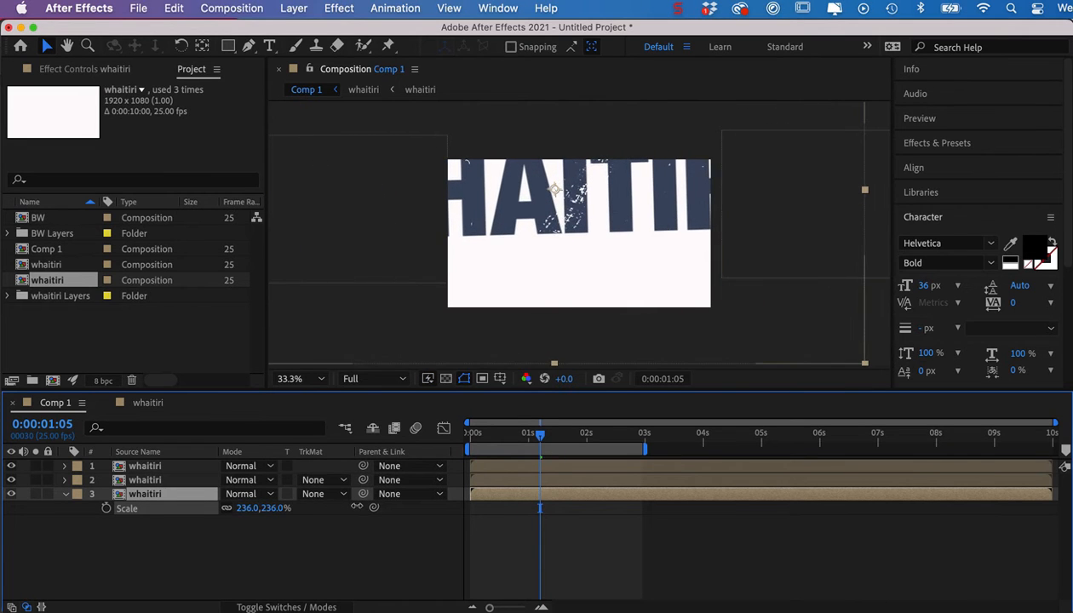
Step: Trim the start of whaitiri layer 3 at 0:00:00:18 and slide the layer so it begins at 0:00:00:00
left_click_drag(545, 438, 453, 436)
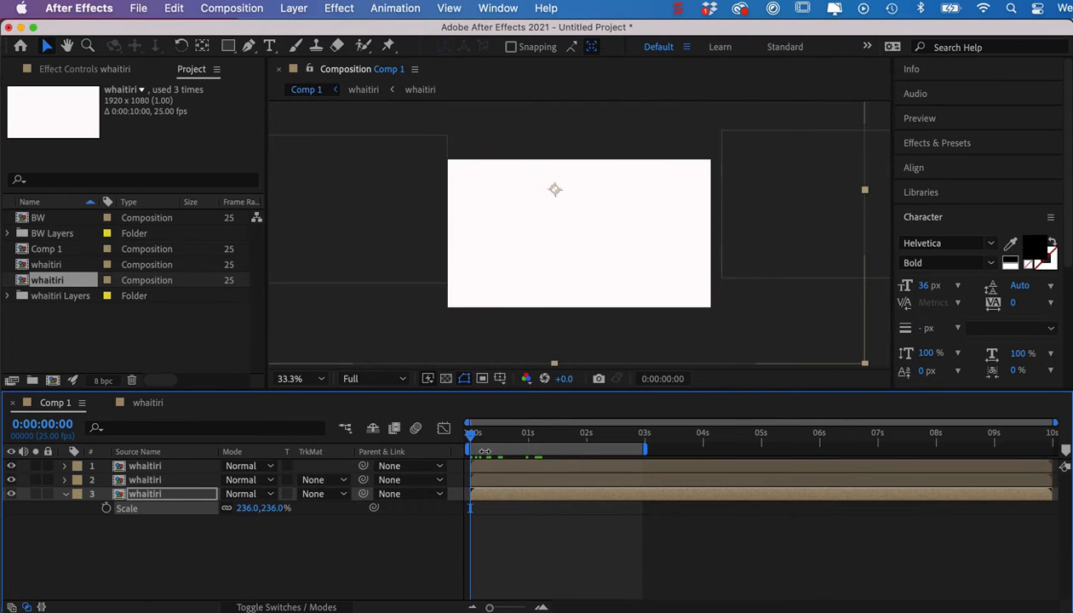
left_click_drag(467, 436, 502, 439)
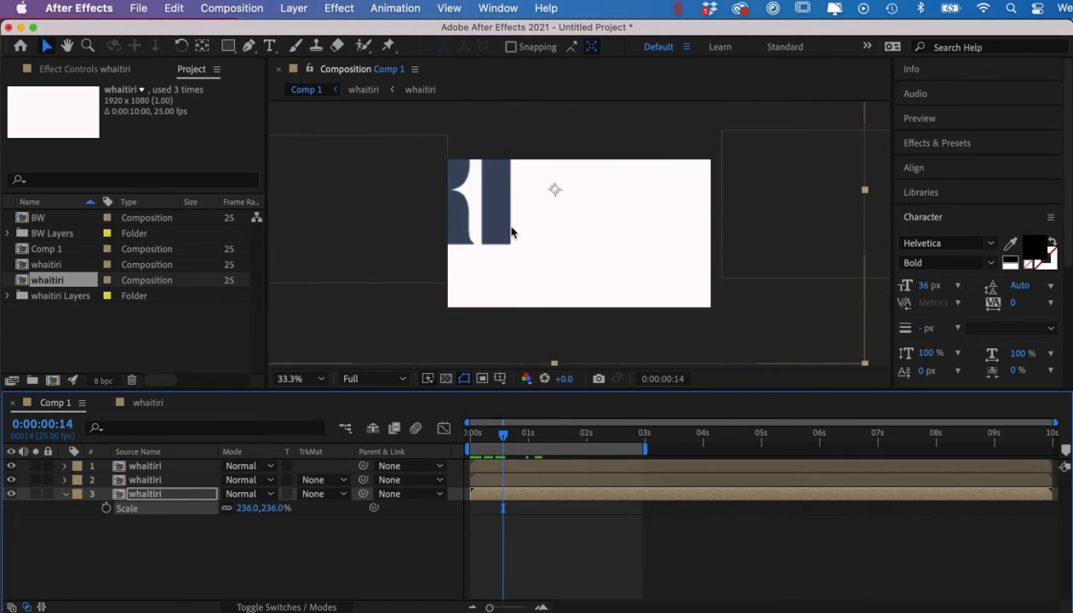
mouse_move(505, 436)
left_mouse_down()
mouse_move(545, 438)
mouse_move(501, 442)
mouse_move(511, 438)
left_mouse_up()
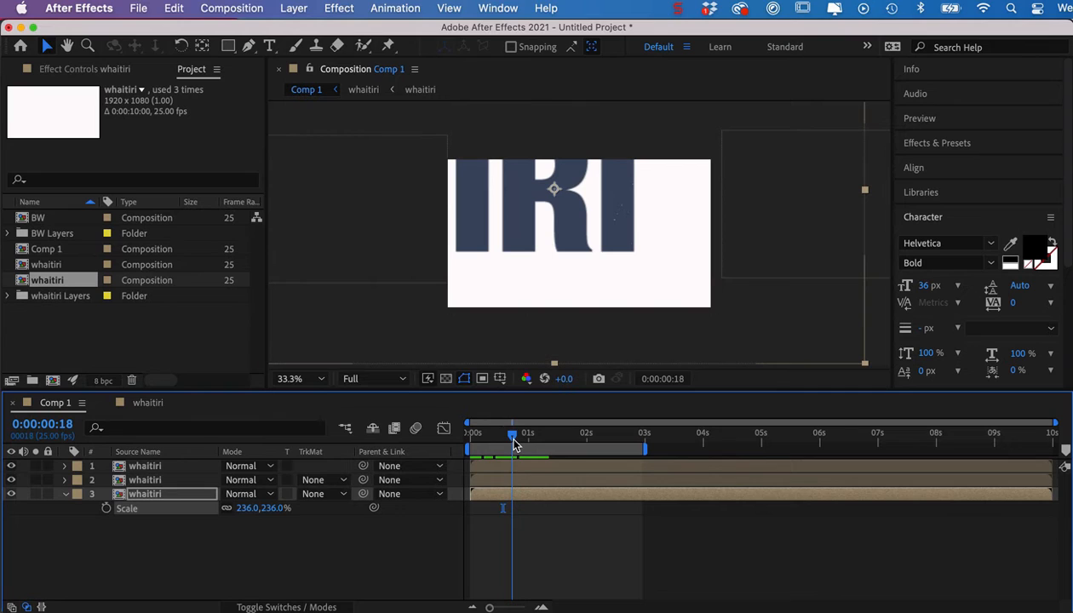
left_click(535, 494)
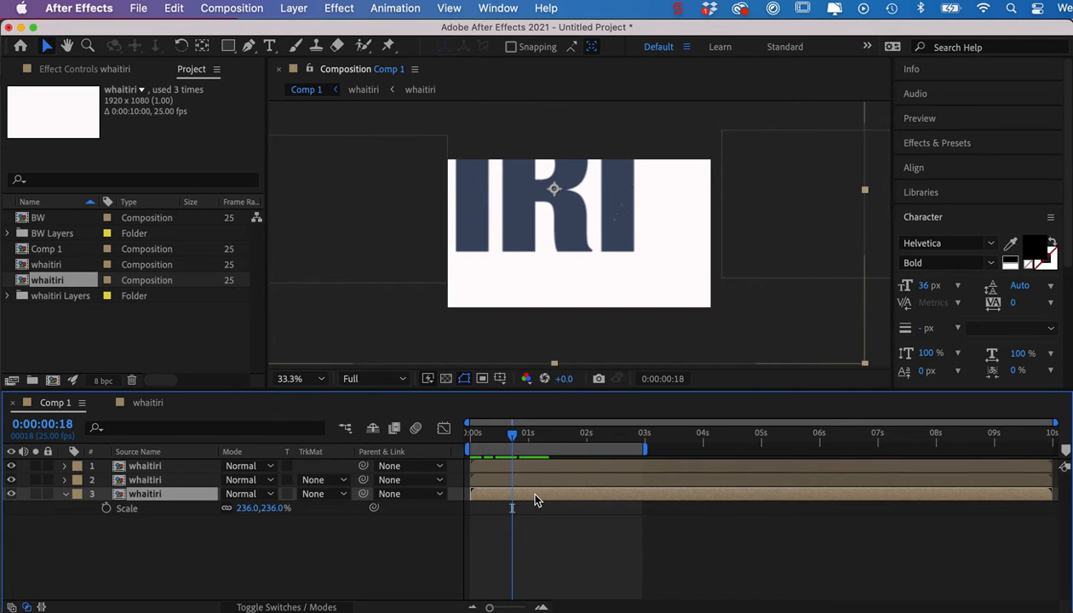
key("alt+bracketleft")
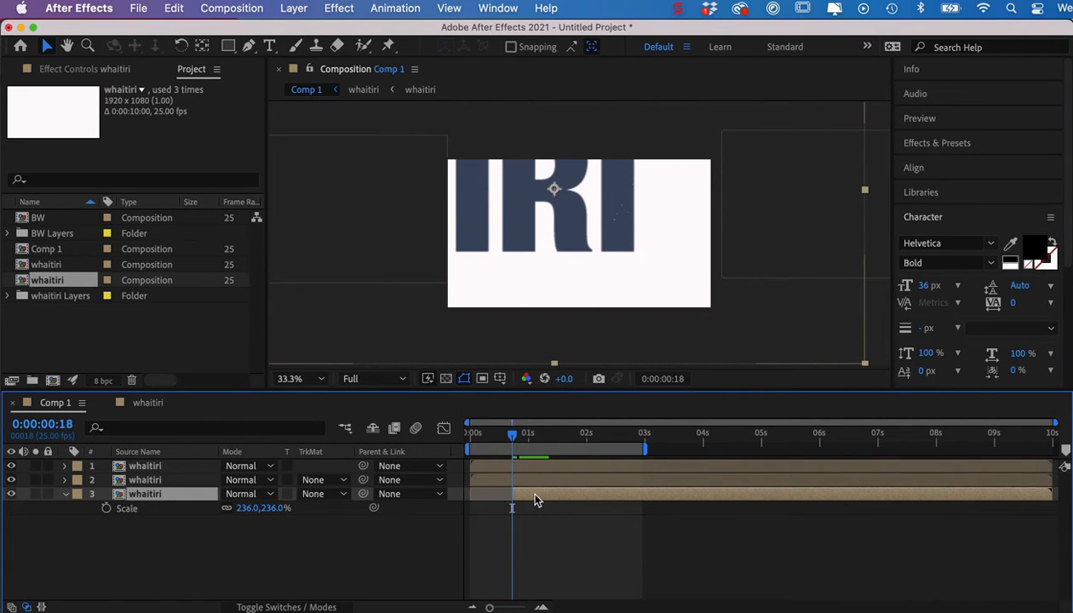
left_click_drag(531, 496, 502, 505)
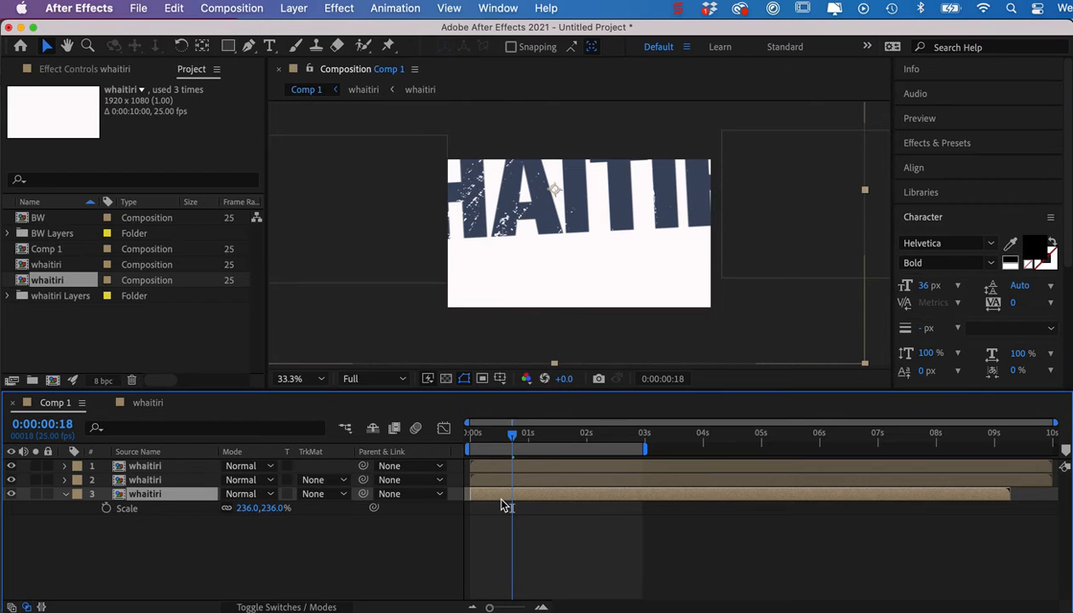
left_click_drag(513, 436, 466, 443)
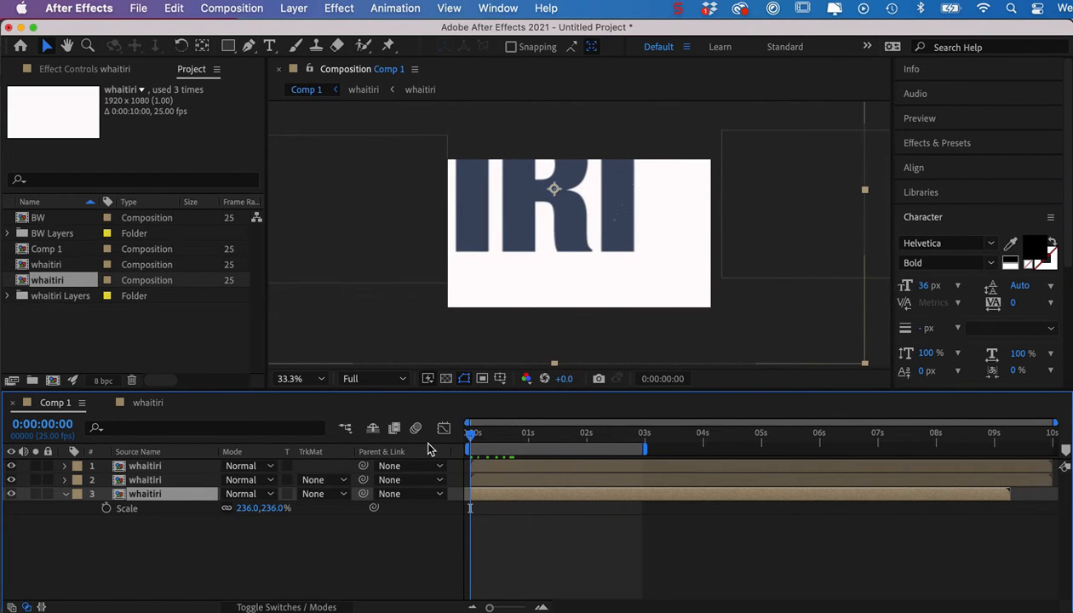
Step: Keyframe layer 3's Position from higher above the frame at 0:00:00:00 down to 819.5, 235.6 at about 0:00:00:11, and scrub through the motion
key("p")
left_click(516, 230)
left_click_drag(517, 230, 521, 142)
left_click(106, 508)
left_click_drag(474, 438, 495, 437)
left_click_drag(546, 180, 547, 280)
left_click_drag(496, 437, 544, 436)
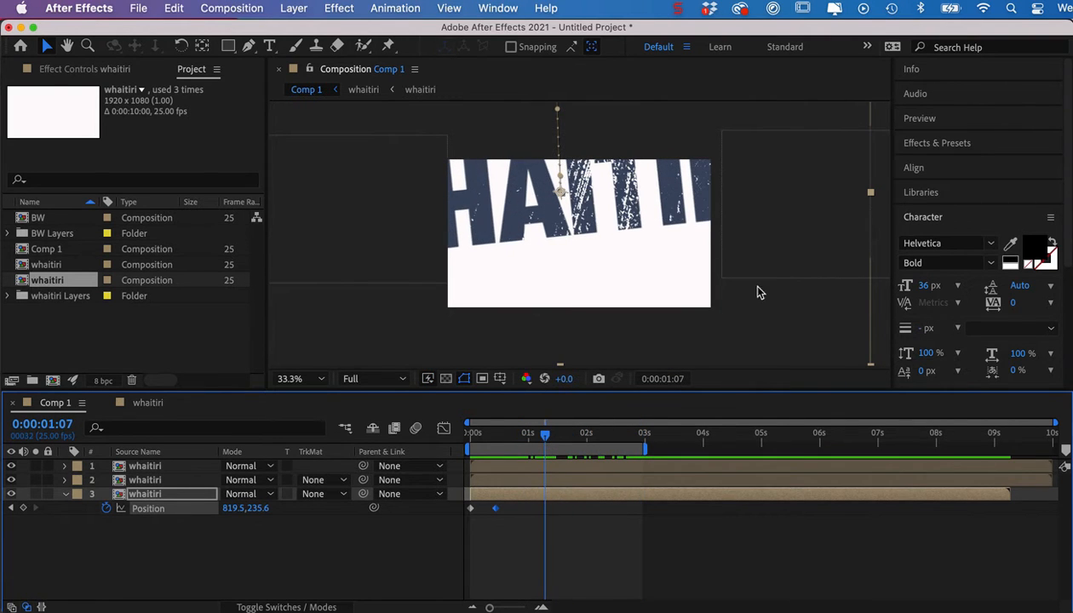
Step: Keyframe whaitiri layer 2's Rotation from 0° at 0:00:00:00 to 22° at 0:00:01:18
left_click(781, 192)
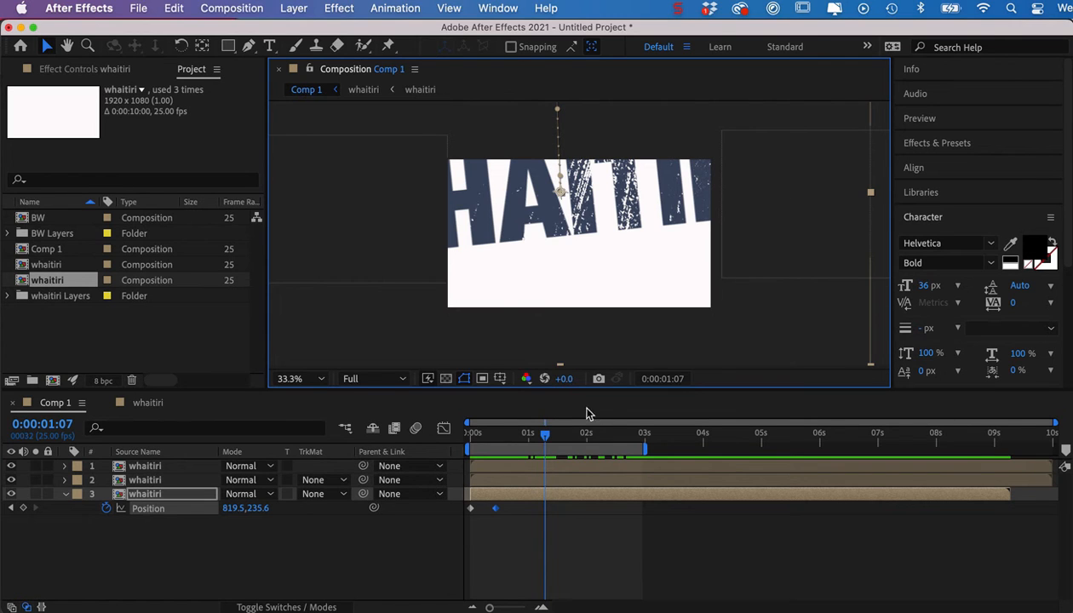
left_click_drag(544, 436, 446, 448)
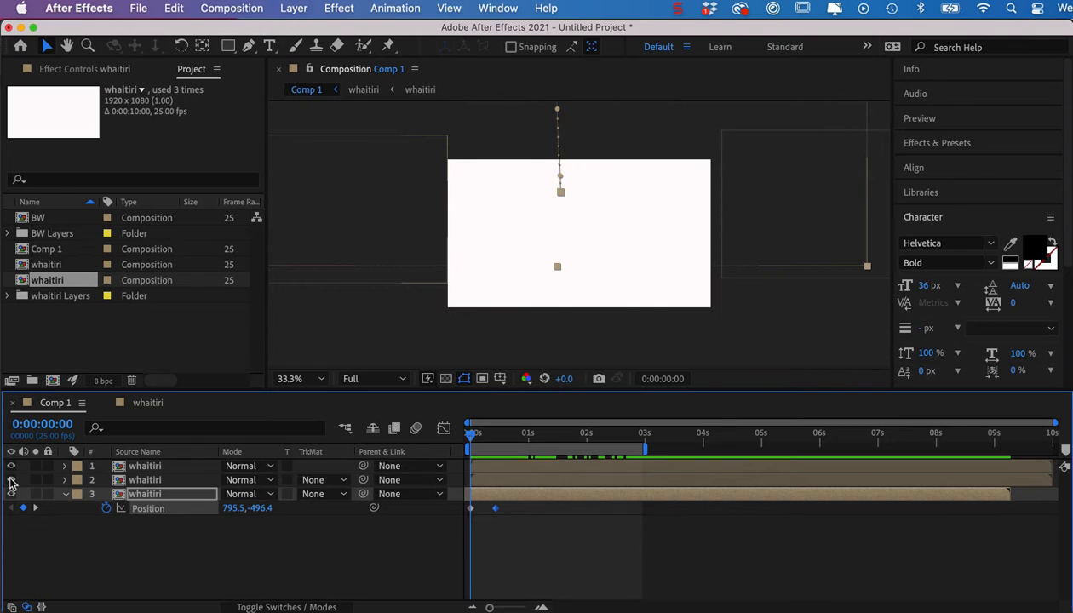
left_click(392, 188)
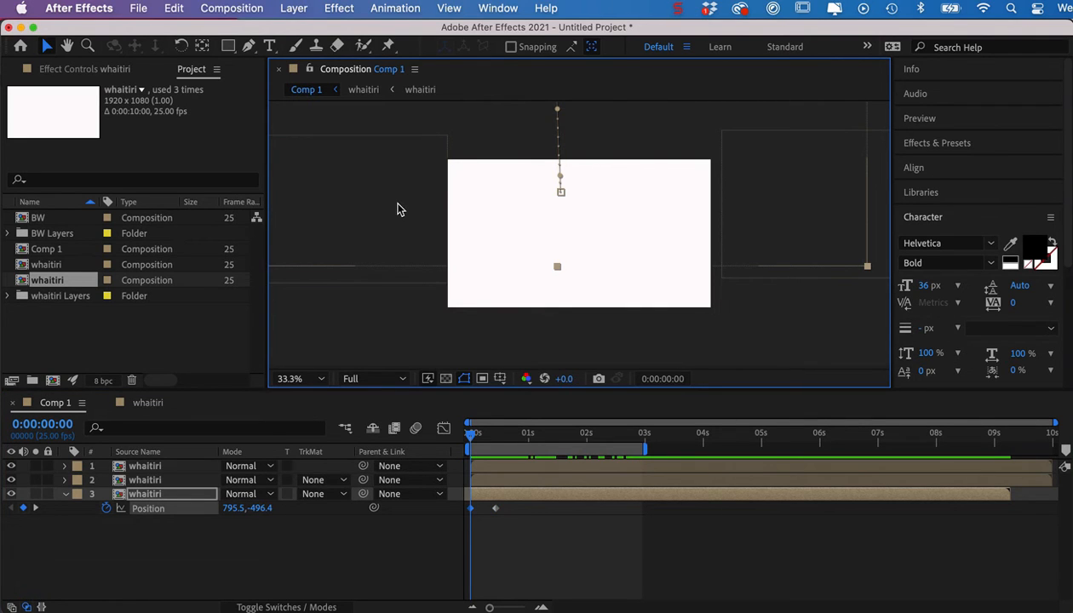
left_click(489, 482)
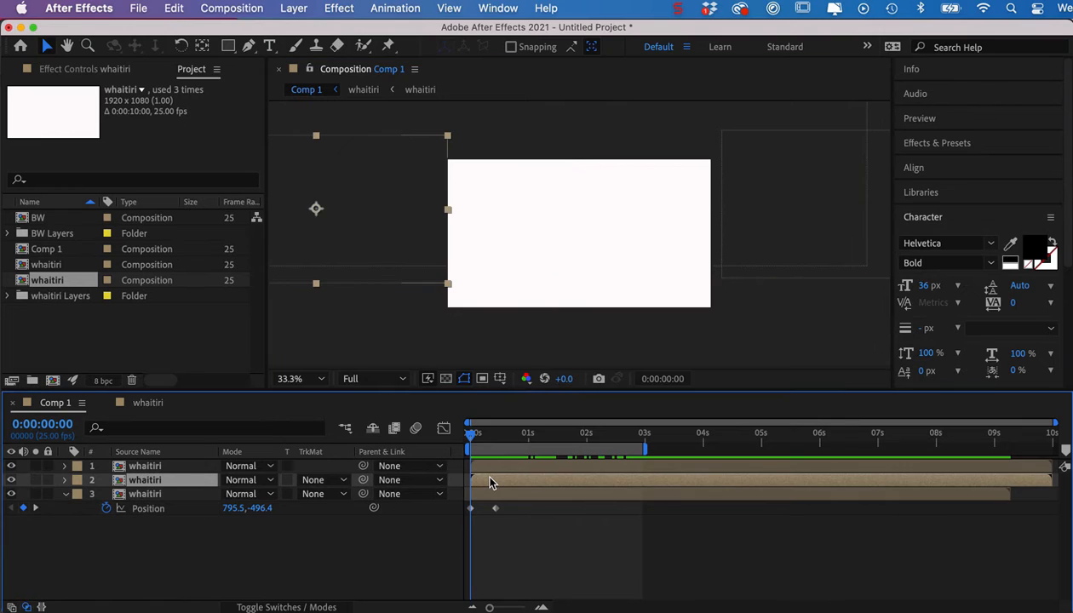
key("r")
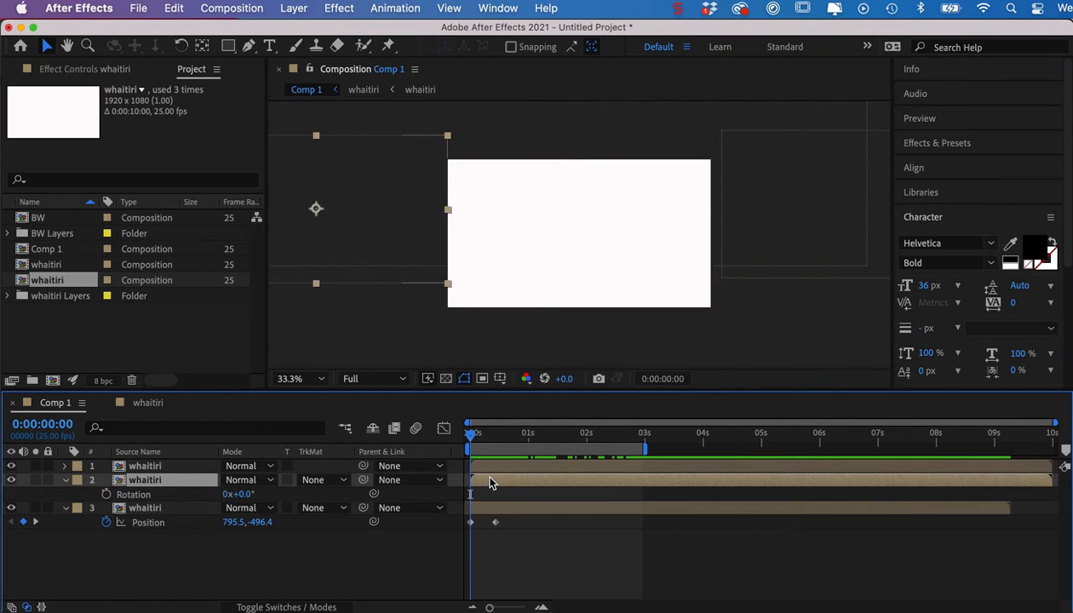
left_click(105, 494)
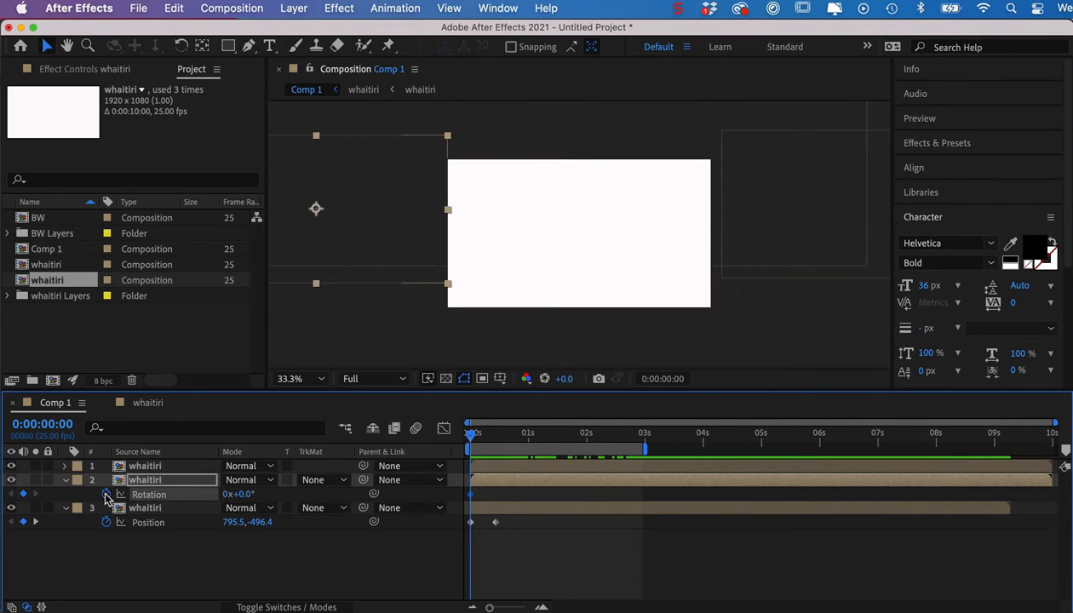
left_click_drag(471, 437, 571, 438)
left_click_drag(244, 499, 263, 495)
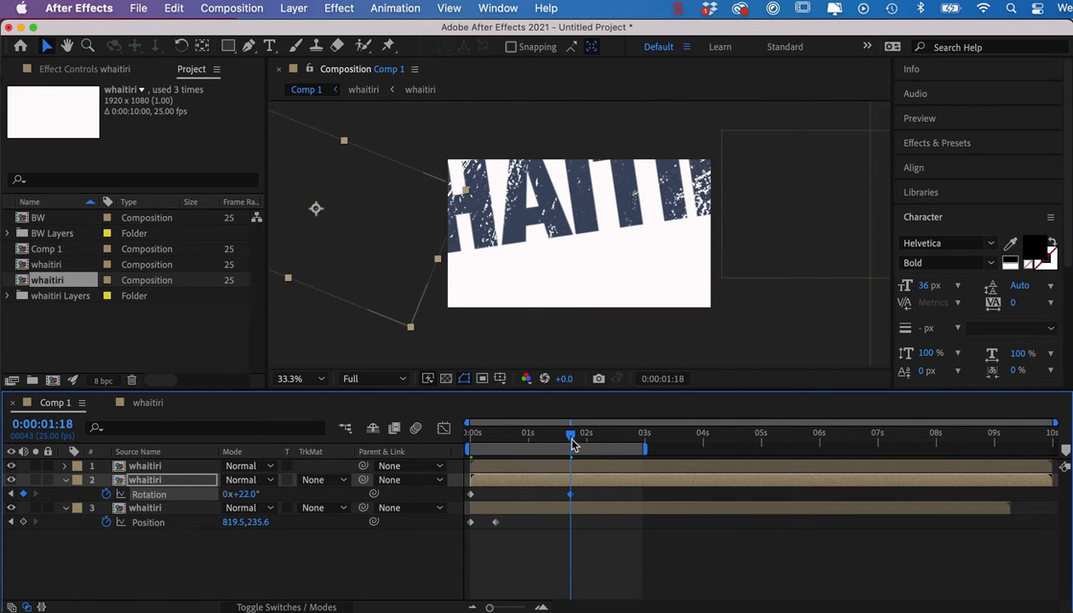
Step: Keyframe layer 2's Position from outside the frame at 0:00:00:00 to about 645.5, 283.6 at 0:00:00:22, and scrub through the motion
left_click_drag(572, 440, 453, 441)
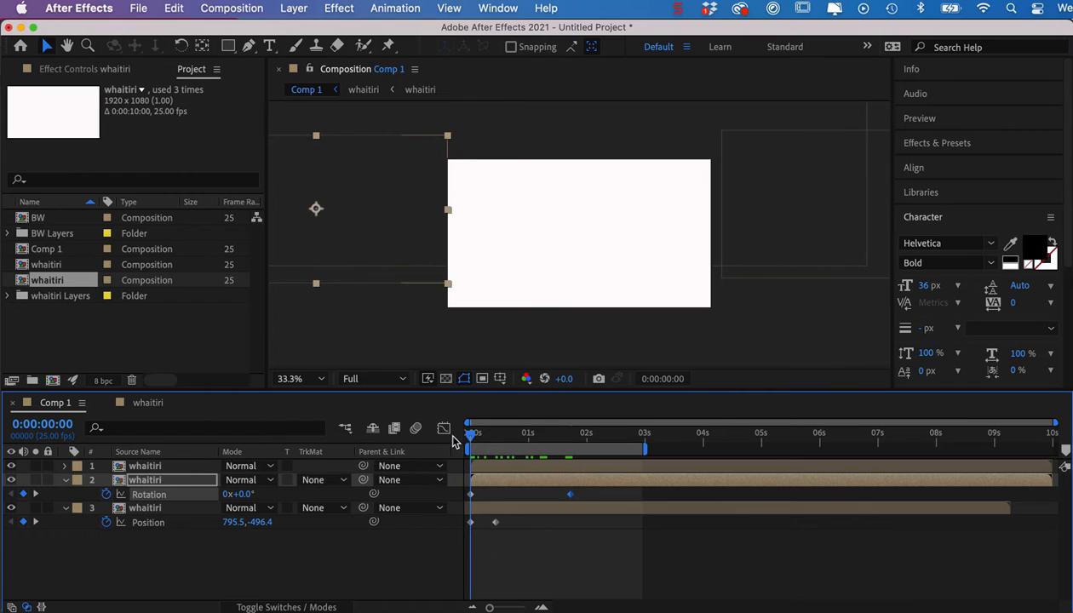
key("shift+p")
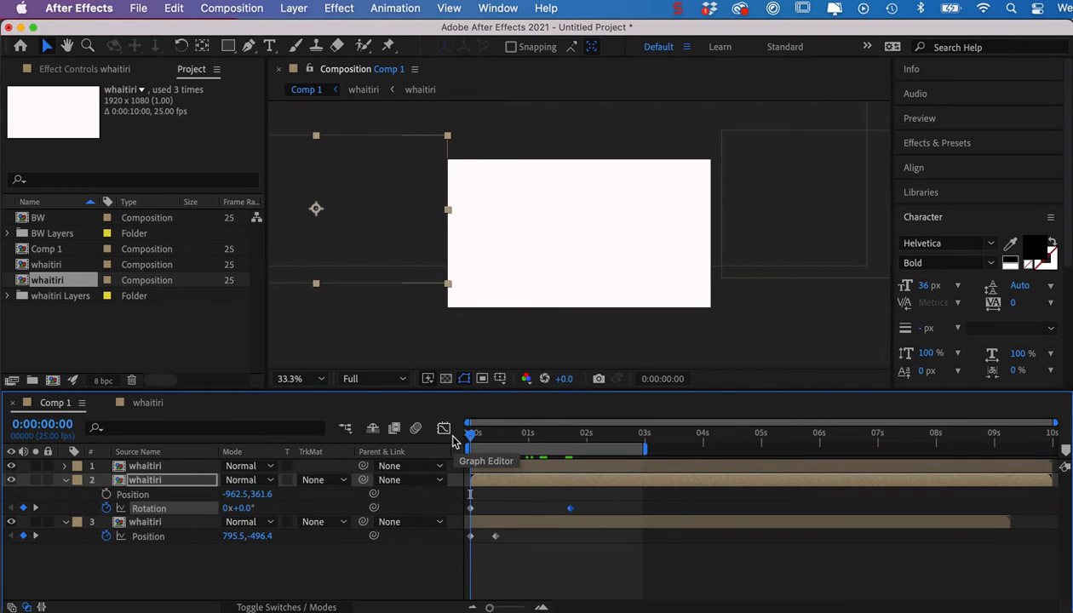
left_click(105, 494)
left_click_drag(474, 435, 521, 450)
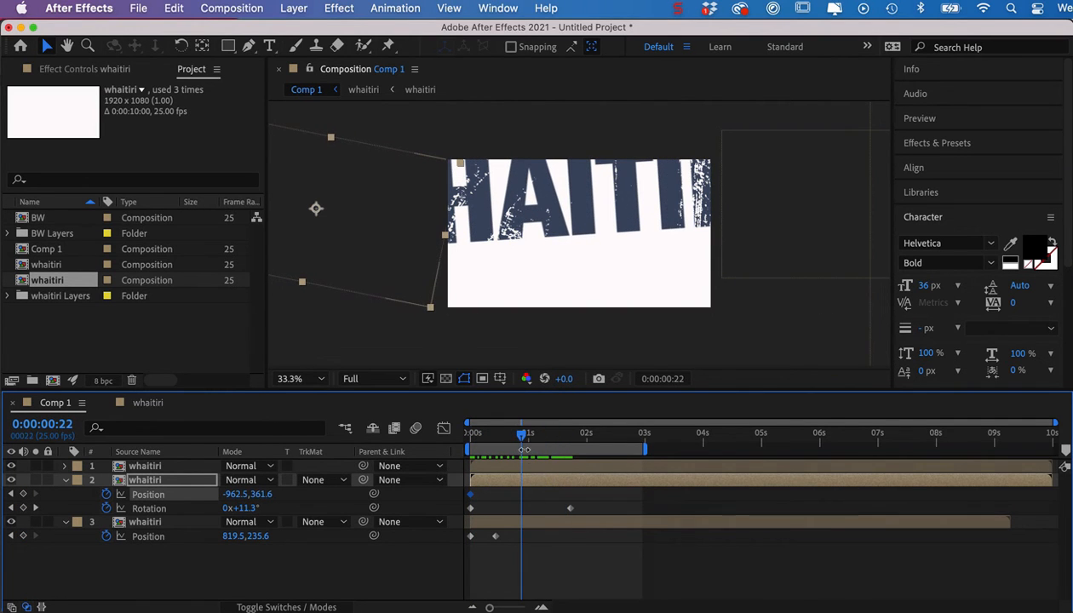
left_click_drag(329, 189, 549, 183)
mouse_move(521, 436)
left_mouse_down()
mouse_move(656, 444)
mouse_move(539, 445)
left_mouse_up()
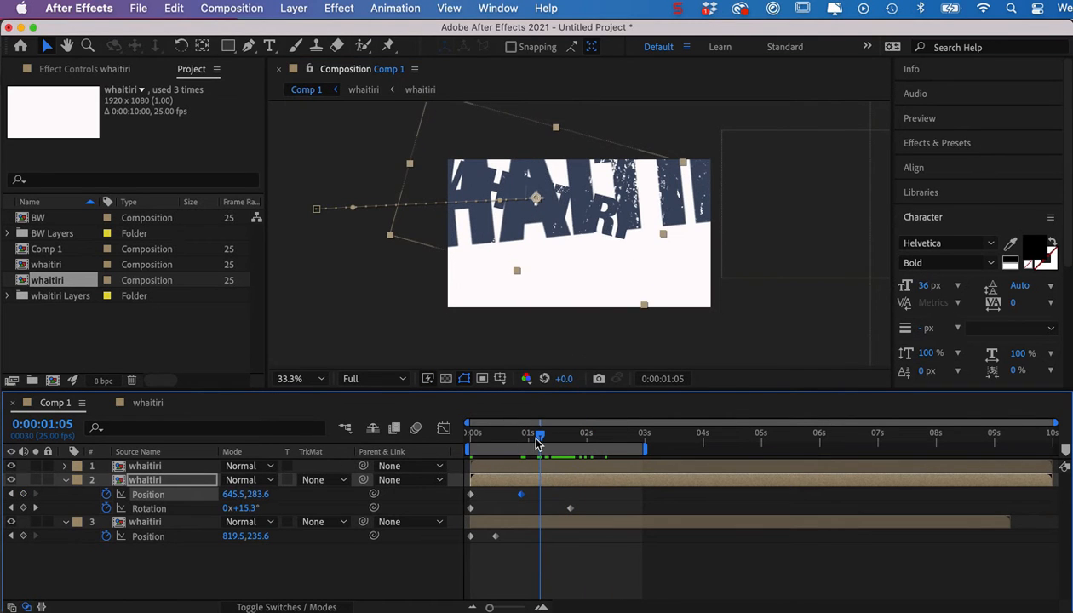
left_click_drag(539, 439, 517, 438)
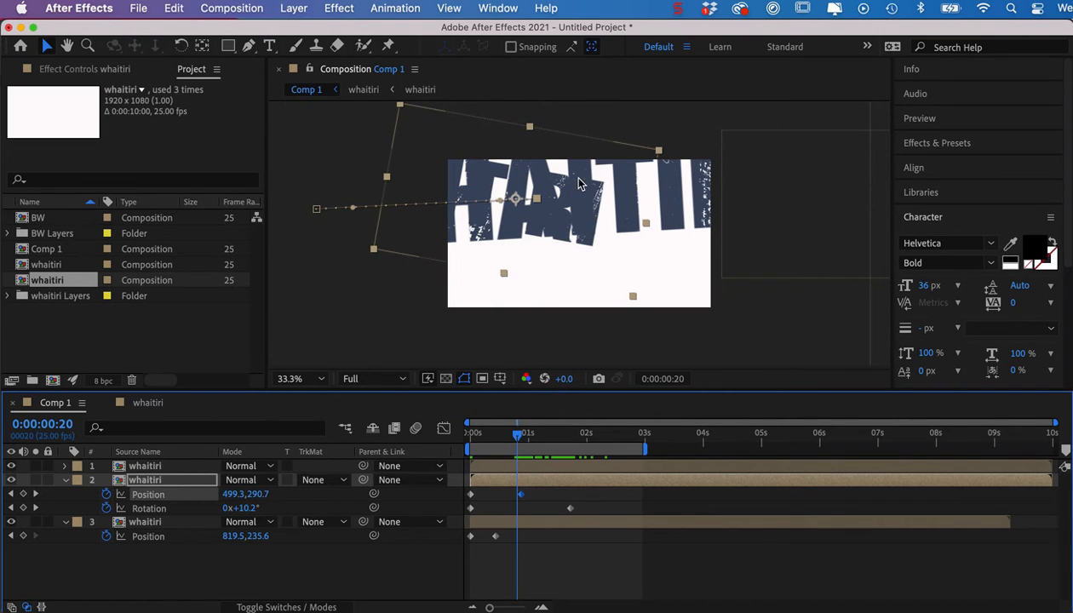
left_click(387, 332)
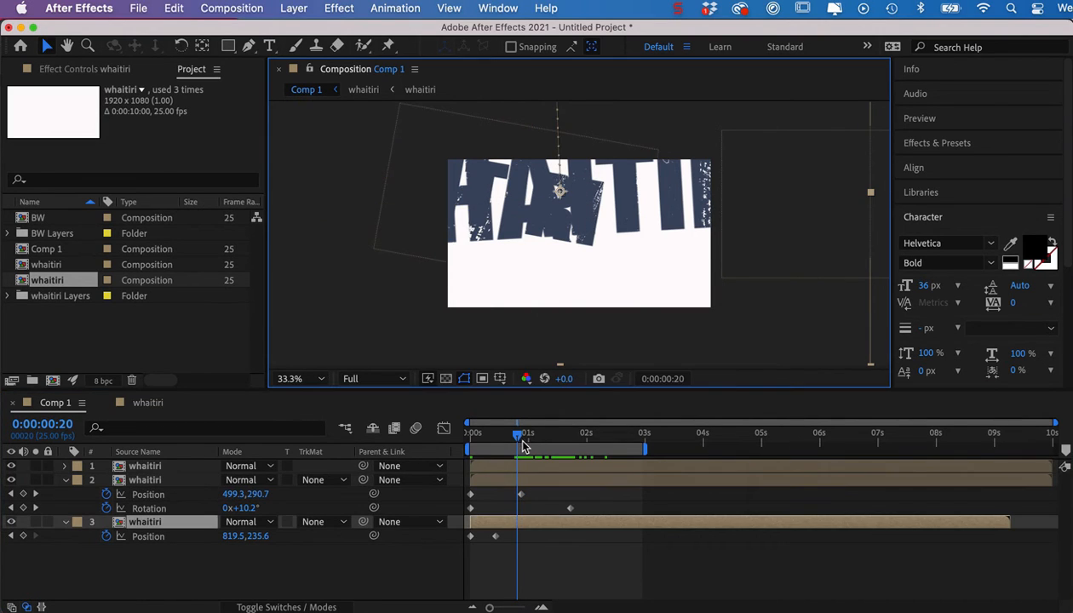
Step: Keyframe whaitiri layer 1's Position from outside the frame at 0:00:00:05 to about 1149.5, 373.6 at 0:00:00:23
left_click_drag(518, 440, 482, 439)
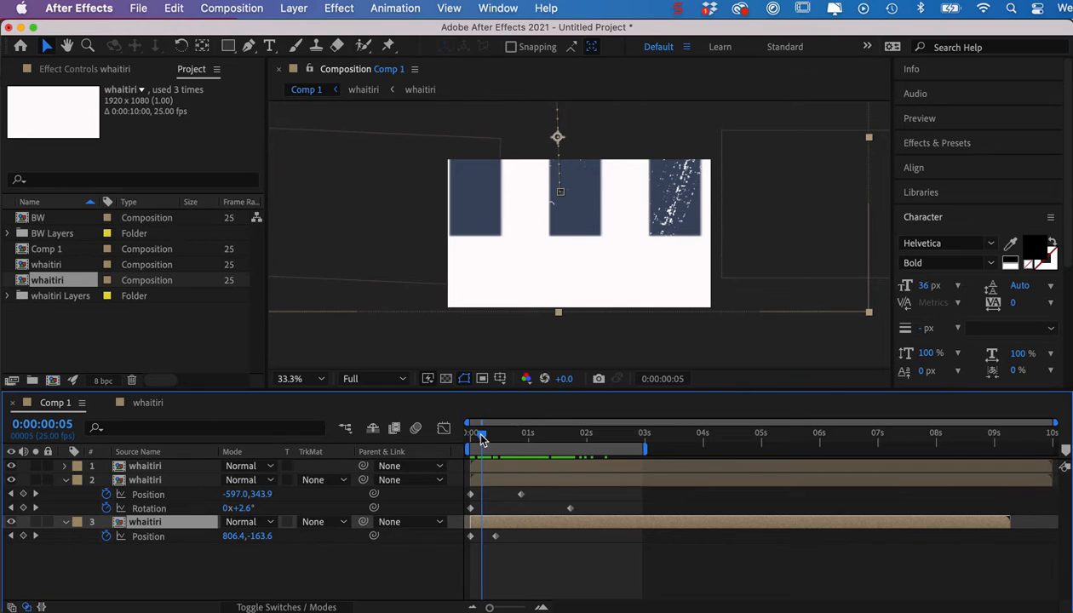
left_click(504, 468)
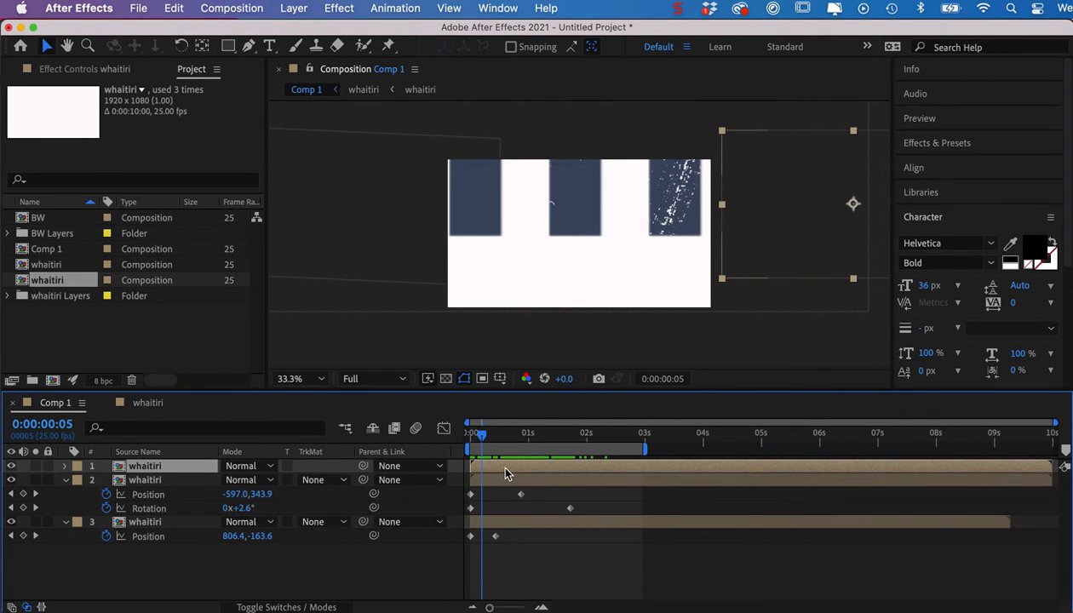
key("p")
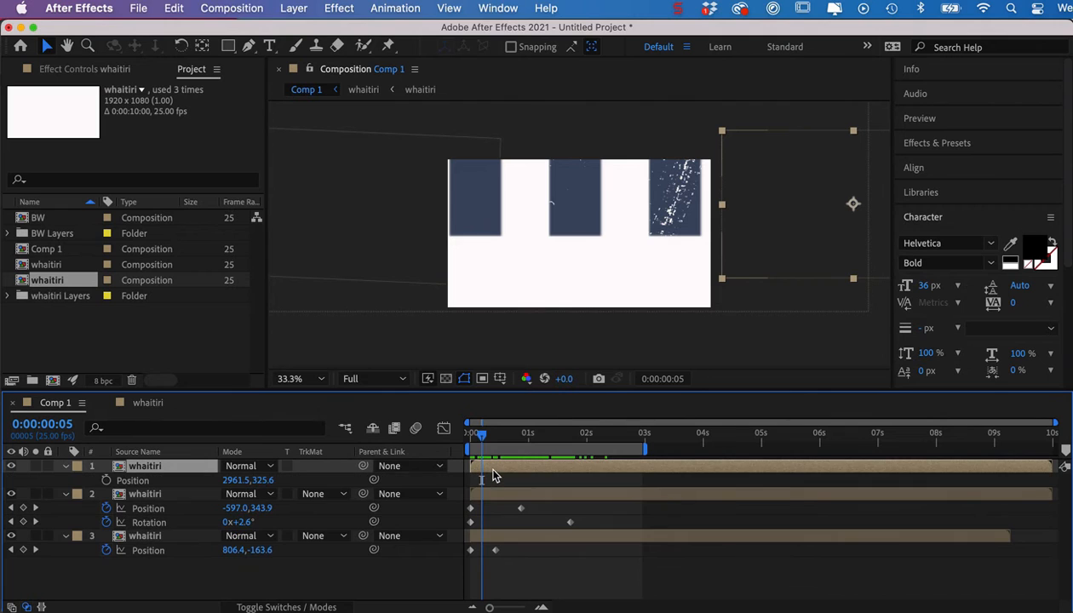
left_click(106, 480)
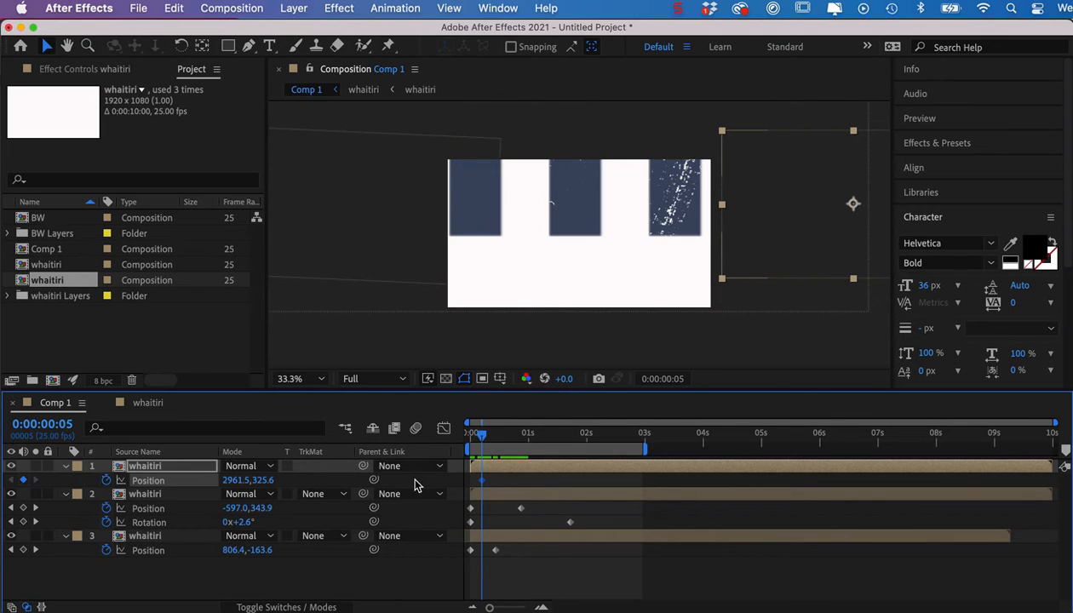
left_click_drag(483, 444, 525, 444)
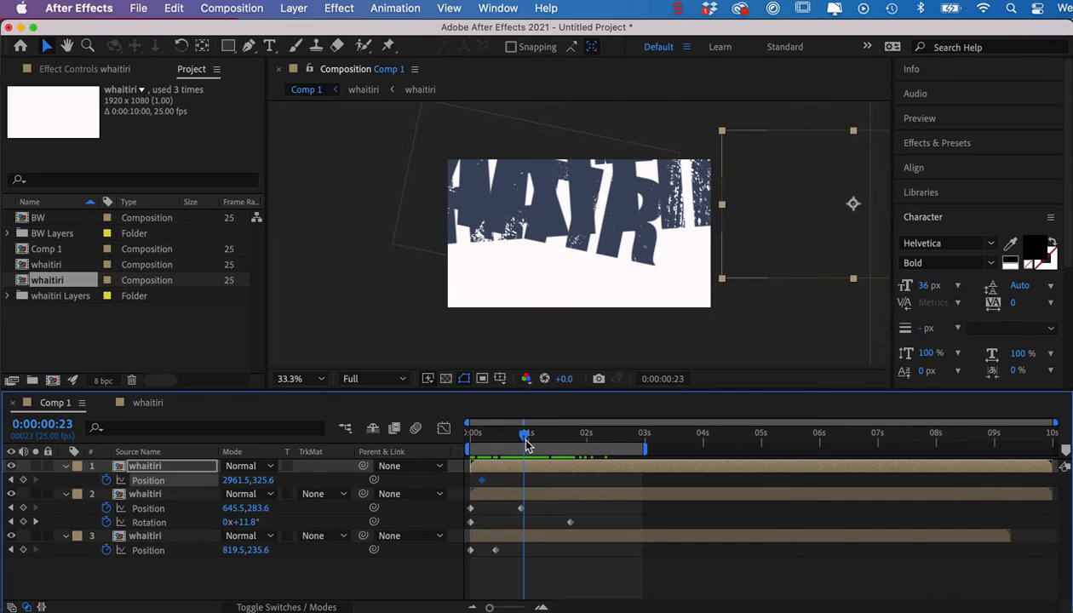
left_click_drag(775, 217, 539, 232)
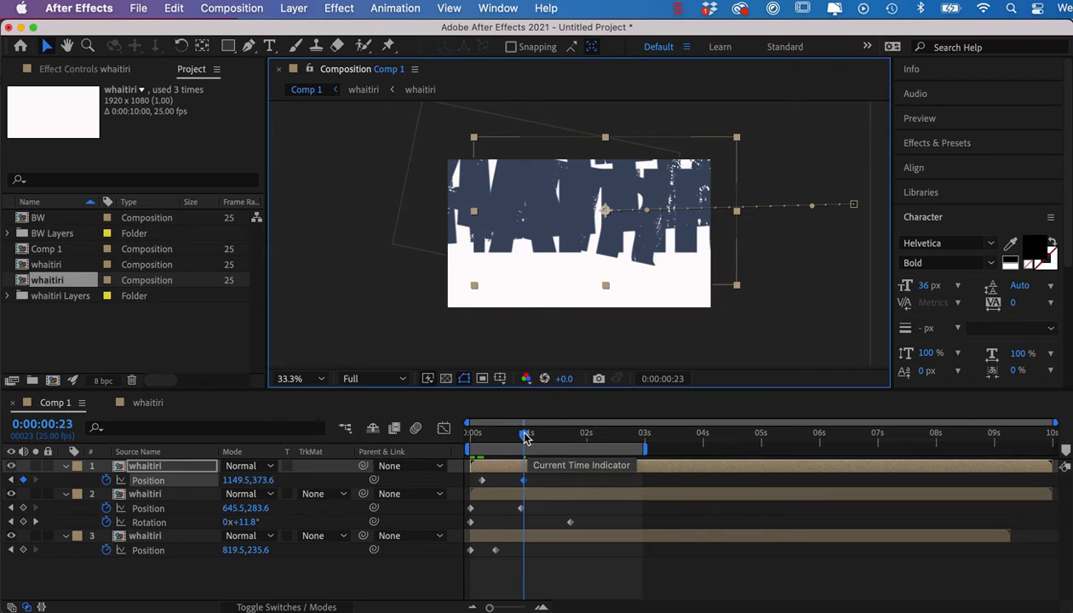
Step: Keyframe layer 1's Rotation from 0° at 0:00:00:23 to -17° at 0:00:01:07
key("shift+r")
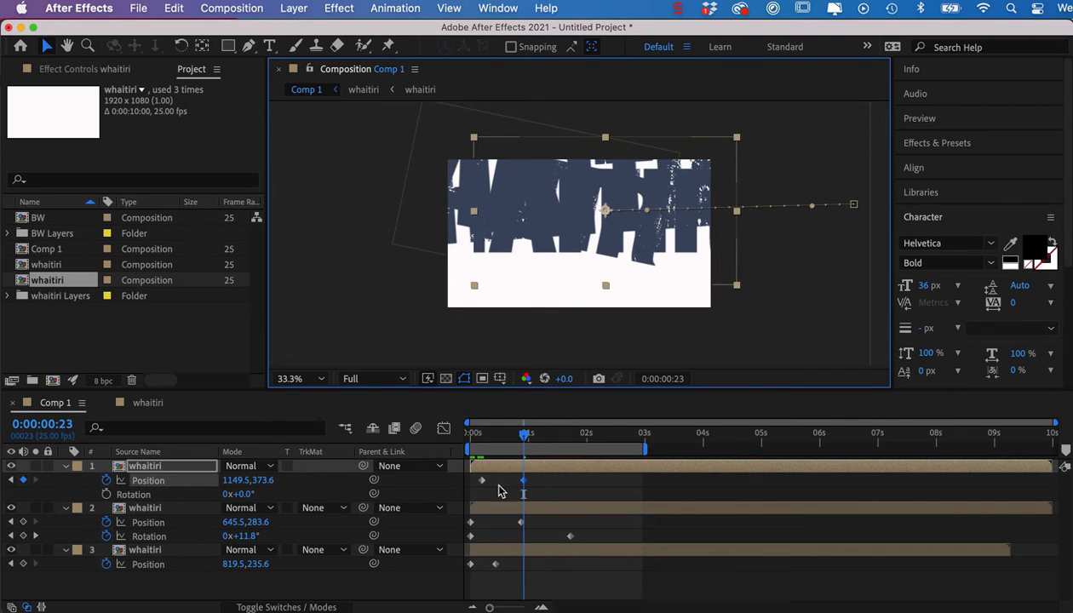
left_click(527, 436)
left_click(508, 471)
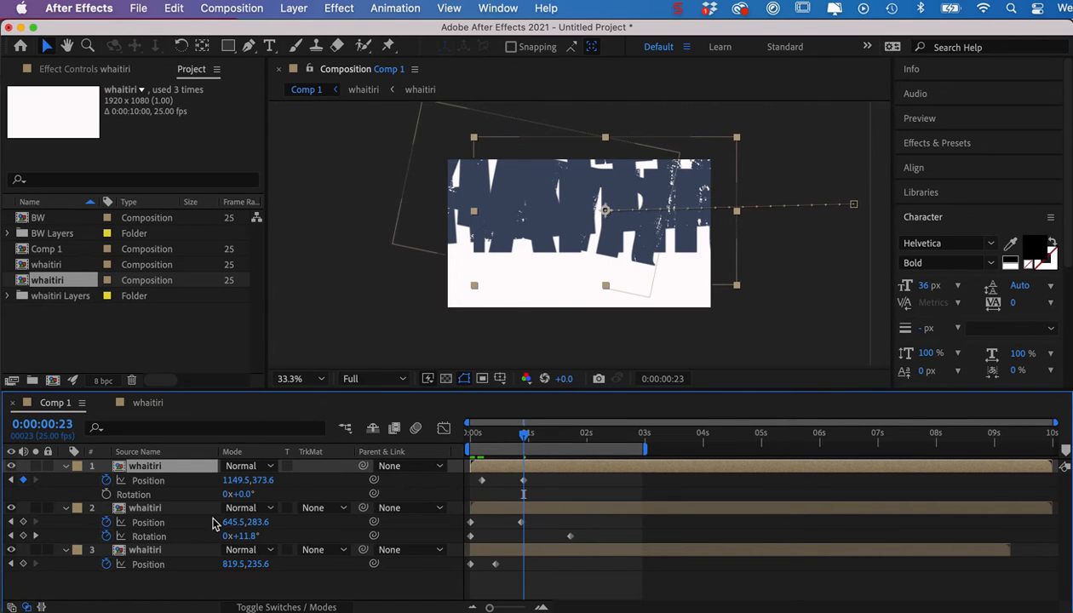
left_click(106, 494)
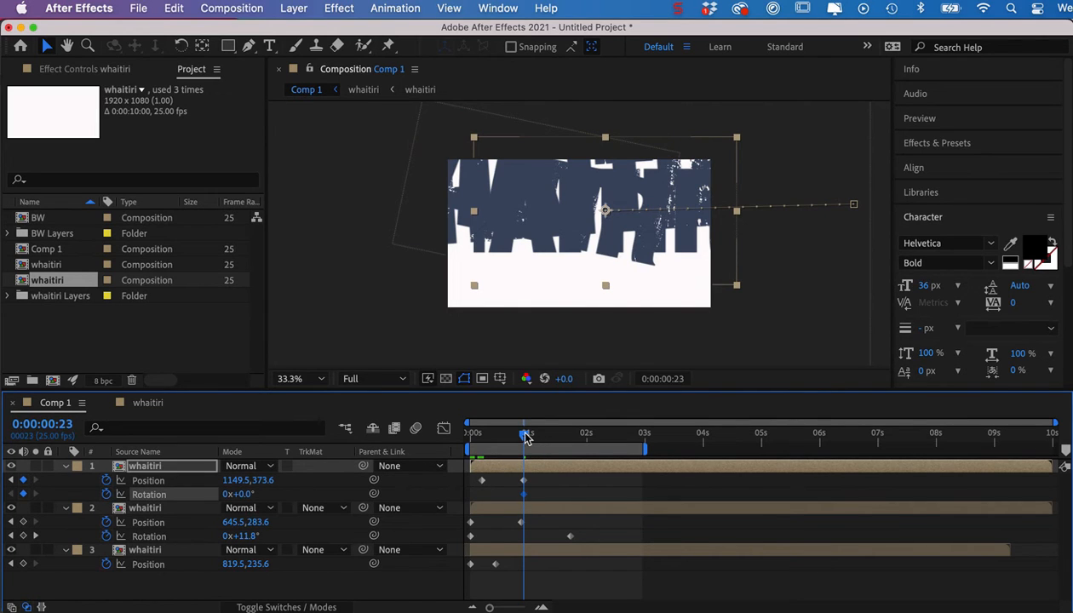
left_click_drag(526, 436, 547, 437)
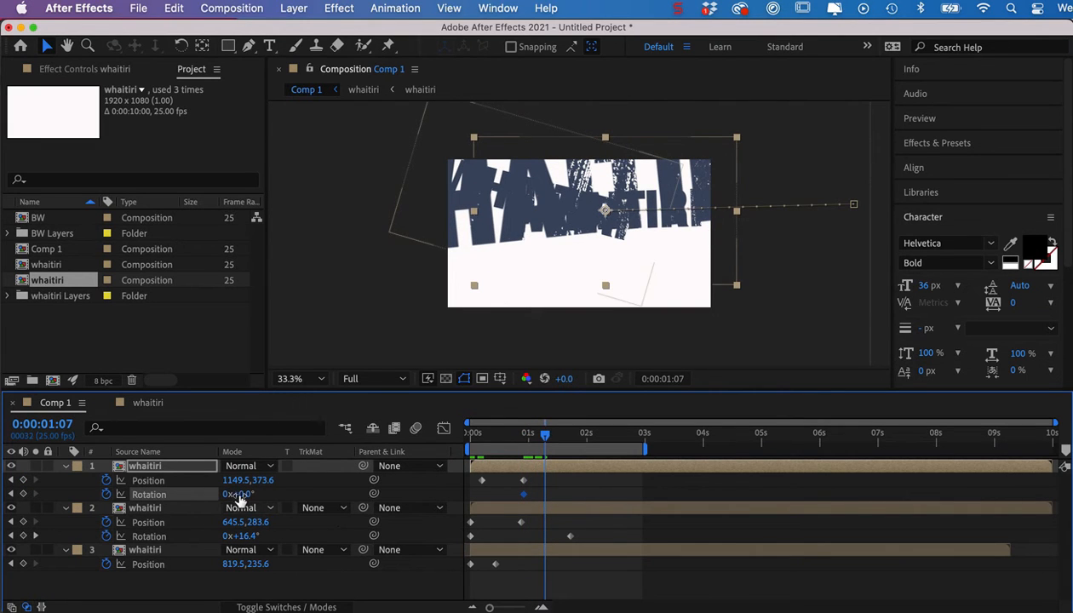
left_click_drag(238, 493, 226, 494)
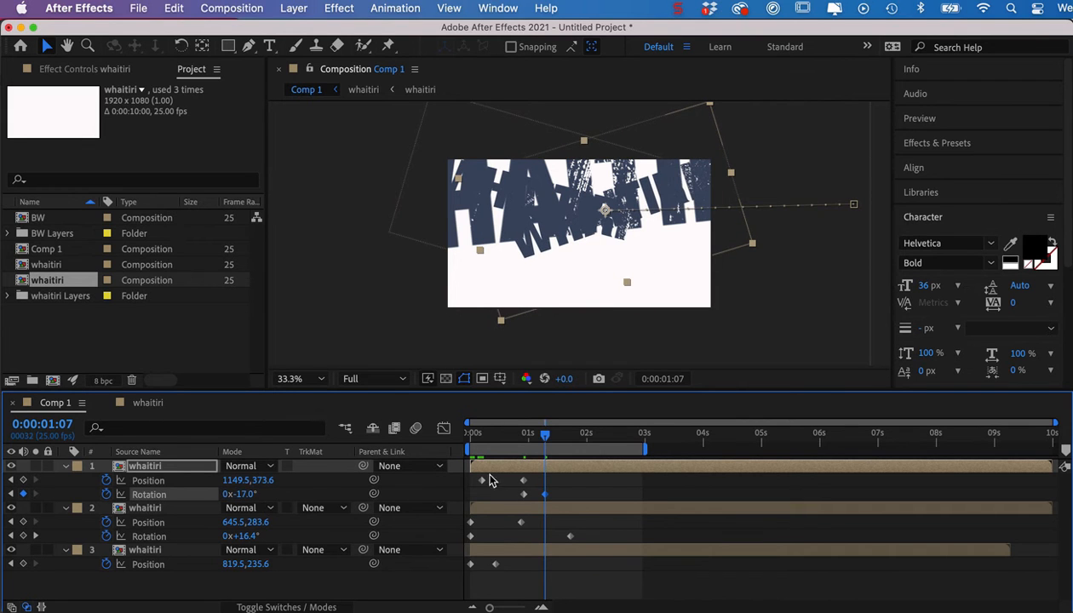
Step: Keyframe layer 1's Scale from 100% at 0:00:00:16 to 188% at 0:00:00:19, and scrub through the result
left_click_drag(547, 436, 509, 437)
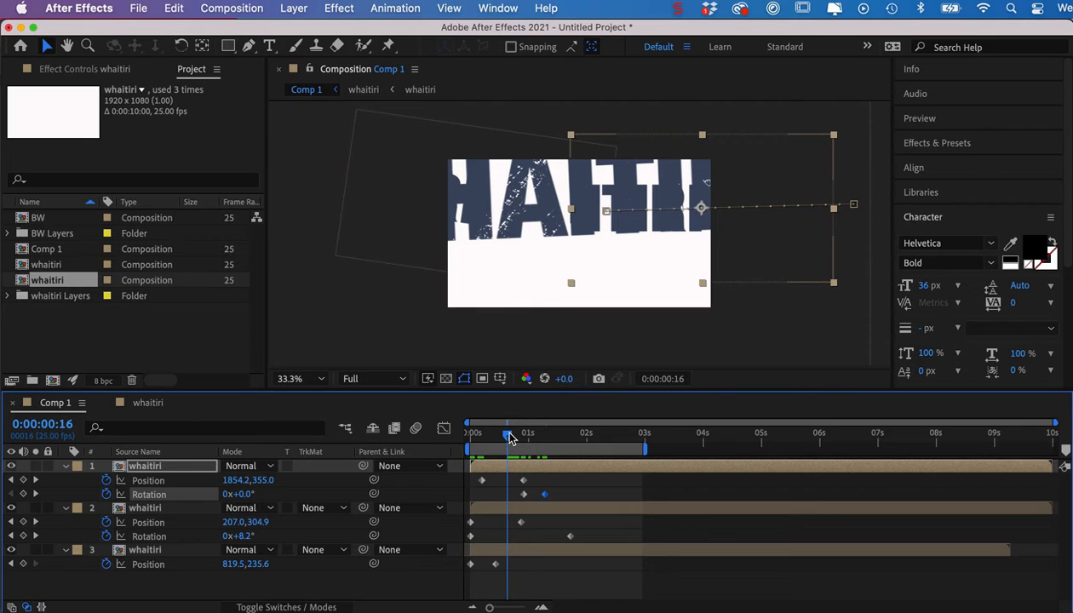
key("shift+s")
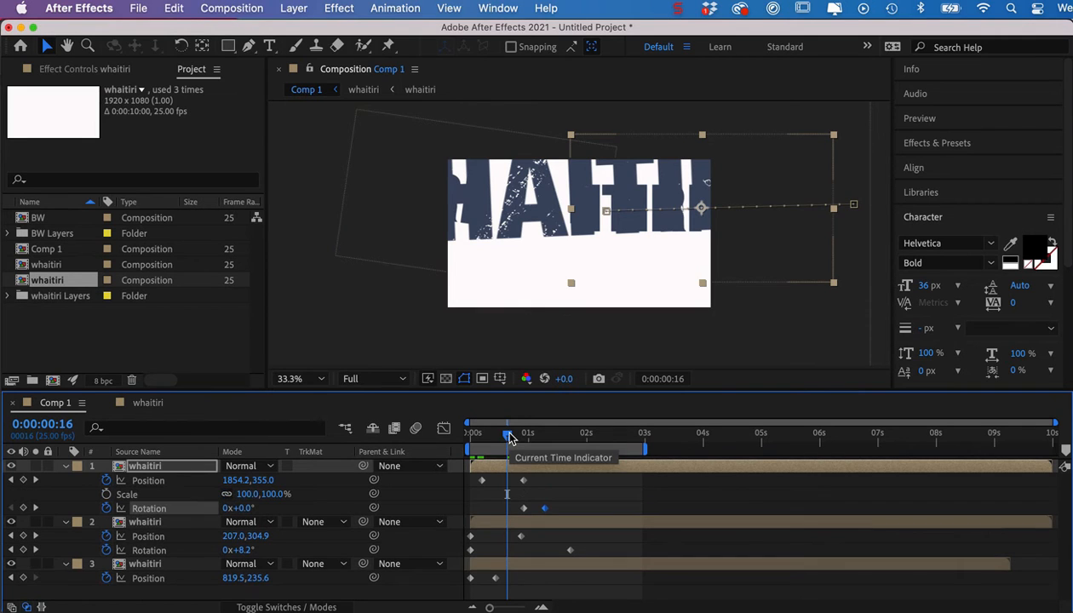
left_click(105, 494)
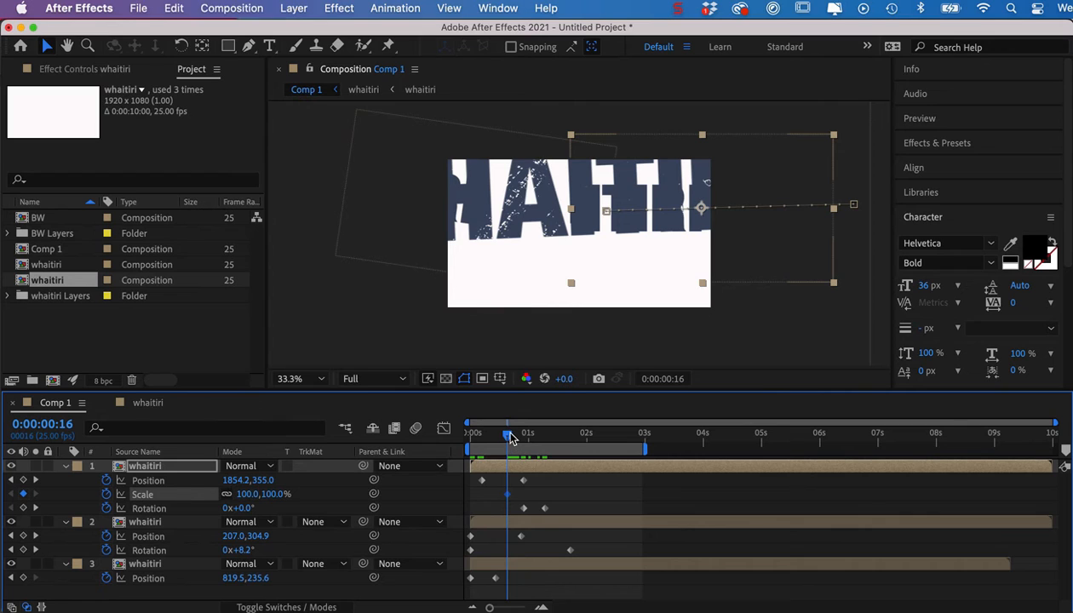
left_click_drag(510, 437, 518, 439)
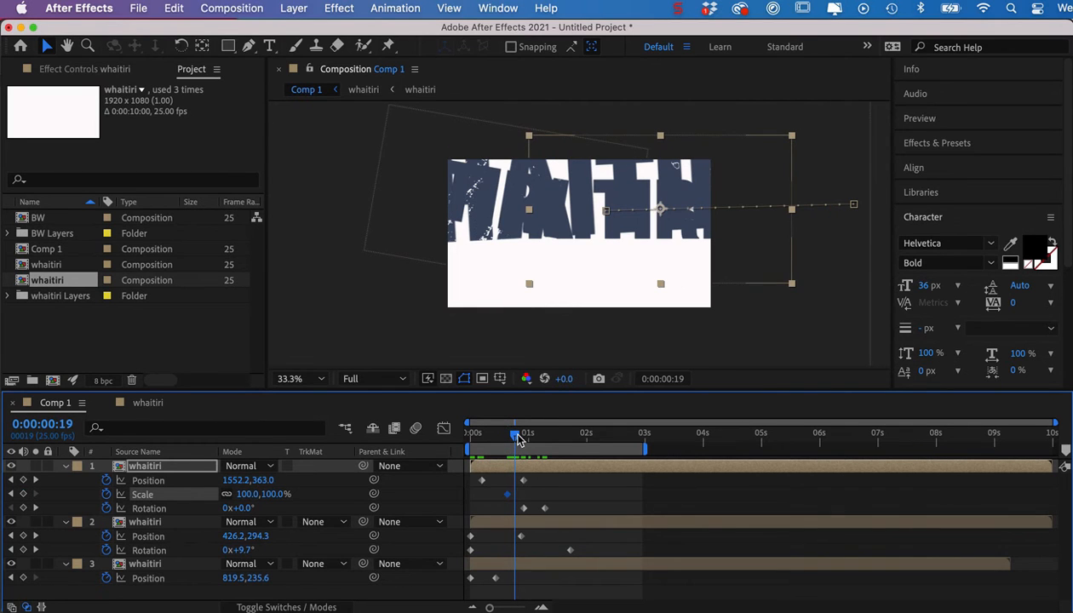
left_click_drag(243, 493, 311, 493)
left_click_drag(516, 437, 572, 441)
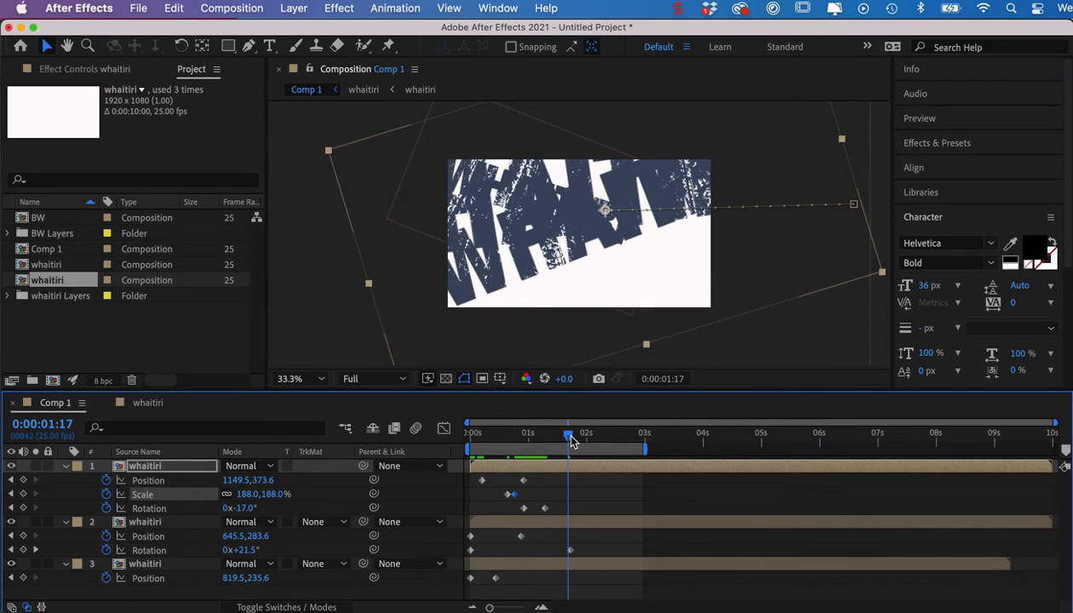
Step: Hold layer 1's Position with a keyframe at 0:00:01:07, and move the layer to about 1755.5, 91.6 at 0:00:01:20
left_click_drag(572, 439, 549, 442)
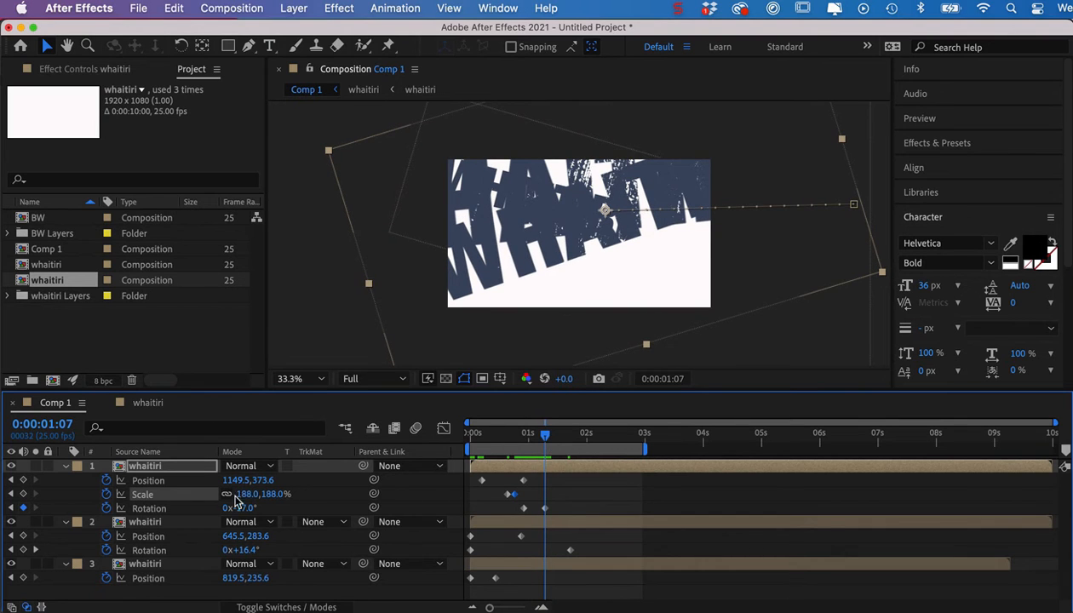
left_click(23, 480)
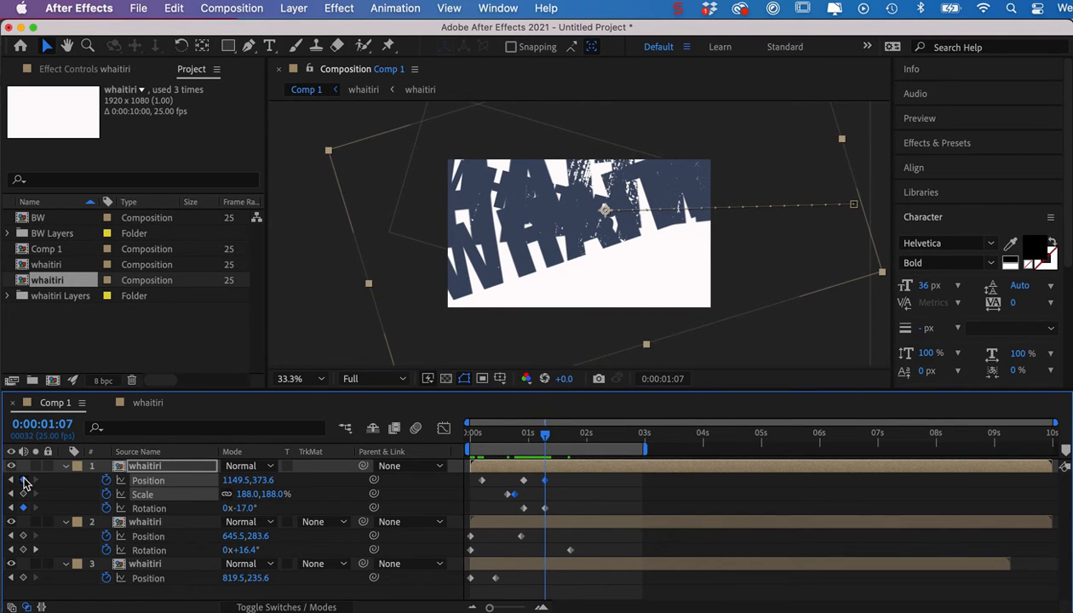
left_click_drag(545, 437, 576, 436)
left_click_drag(539, 275, 612, 234)
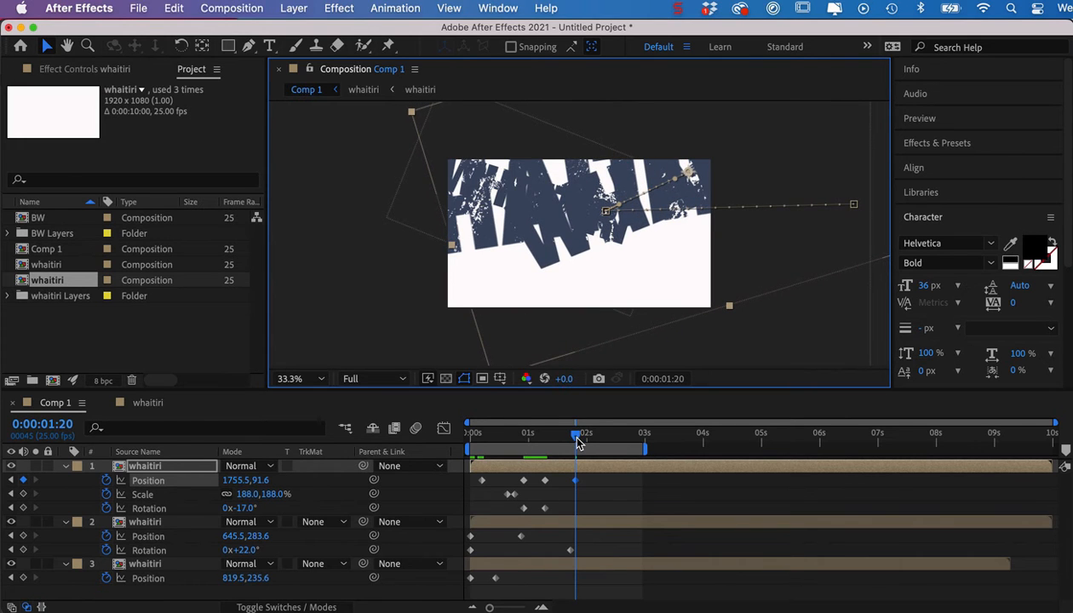
left_click_drag(577, 439, 517, 436)
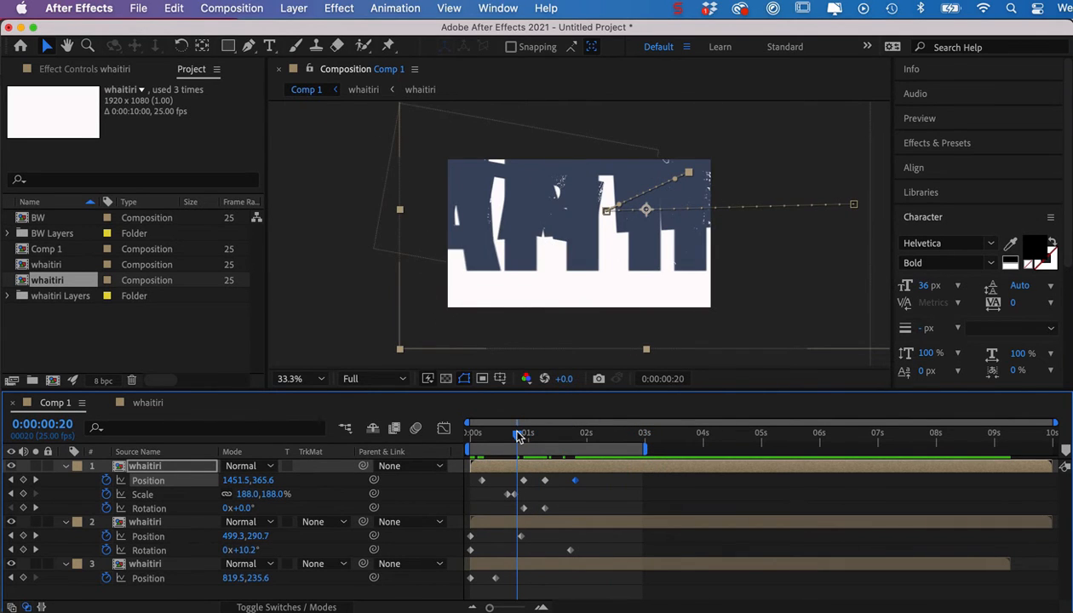
left_click(292, 380)
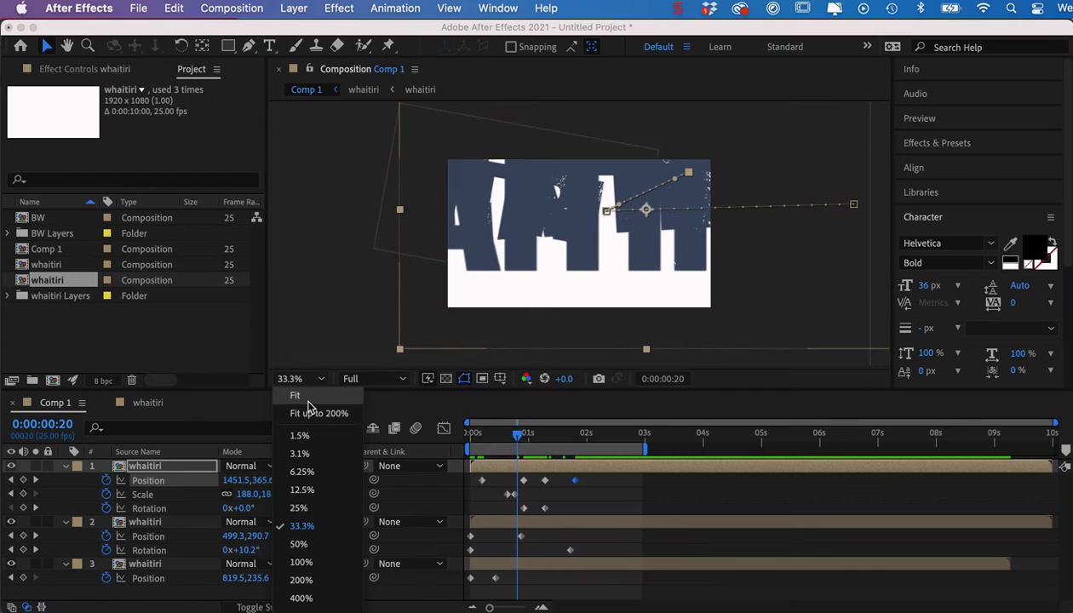
left_click(312, 413)
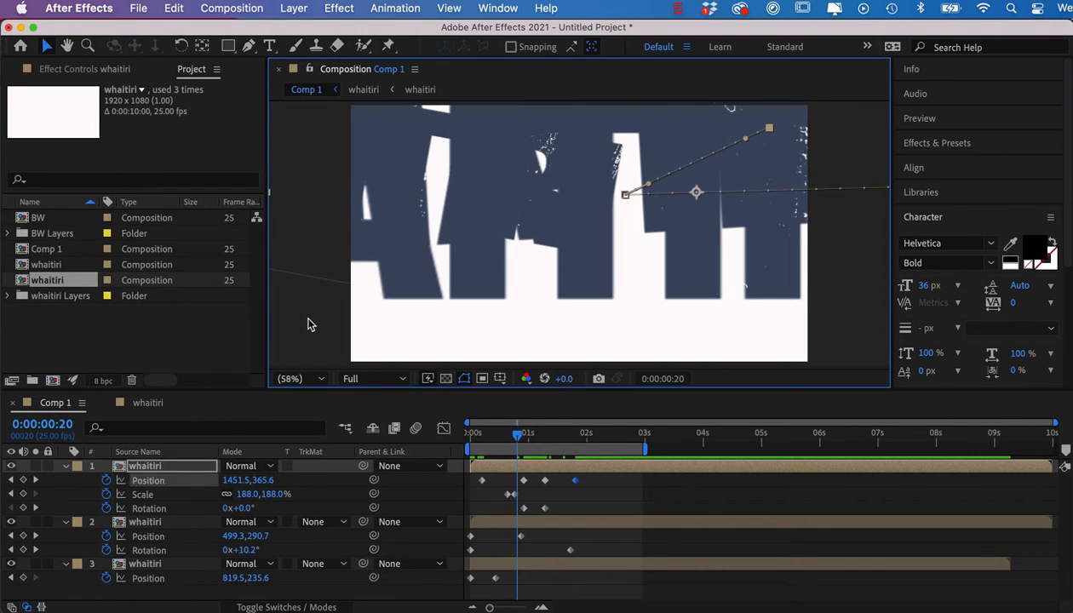
Step: Turn off Collapse Transformations and enable motion blur for all three whaitiri layers and for Comp 1
key("space")
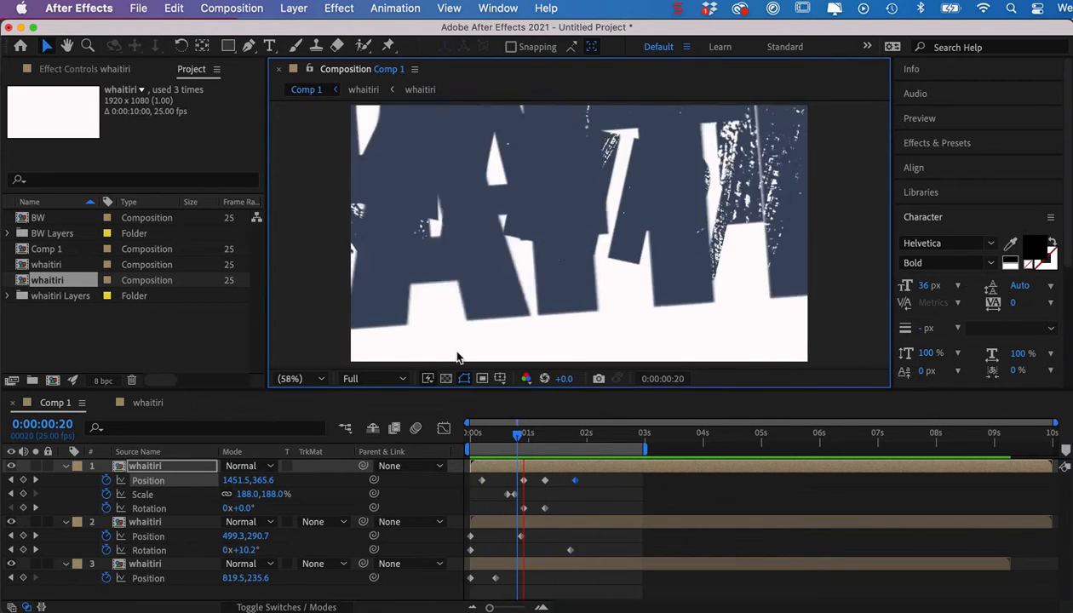
left_click(527, 440)
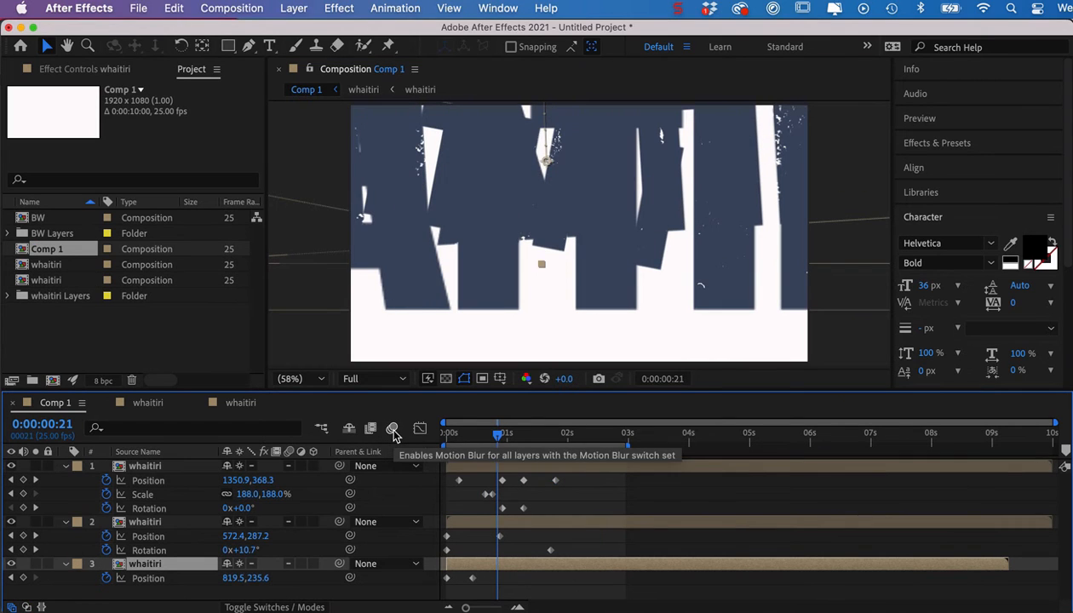
left_click(392, 429)
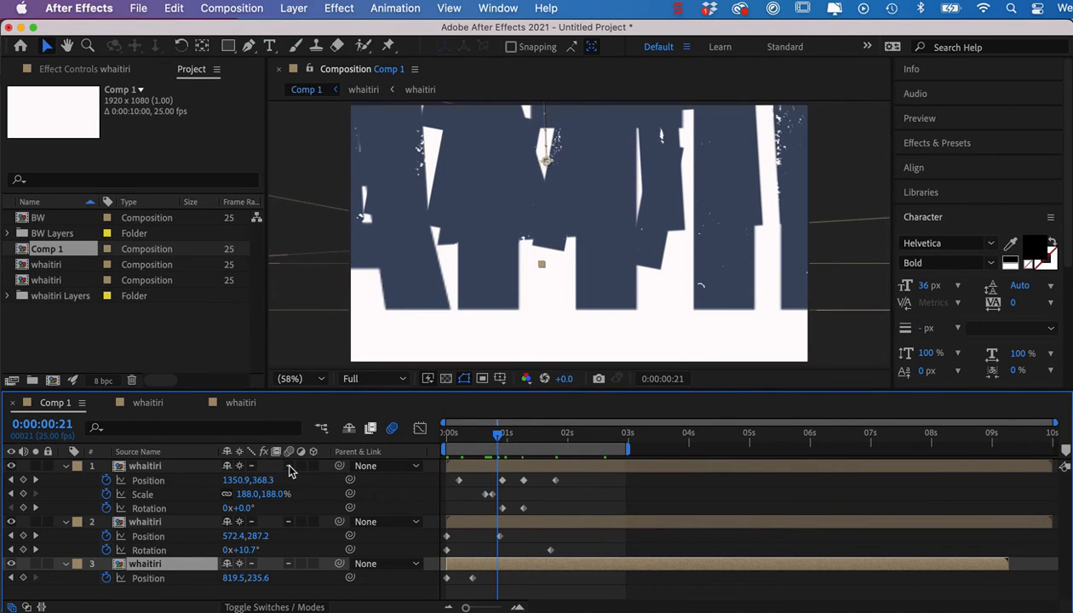
left_click(240, 467)
left_click(240, 521)
left_click(239, 563)
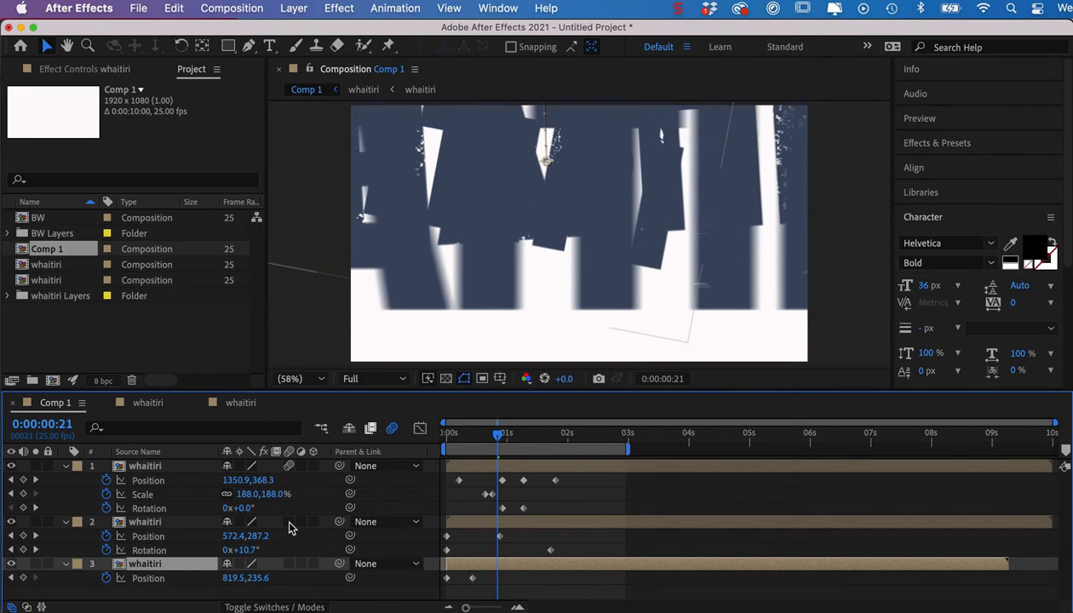
left_click(289, 565)
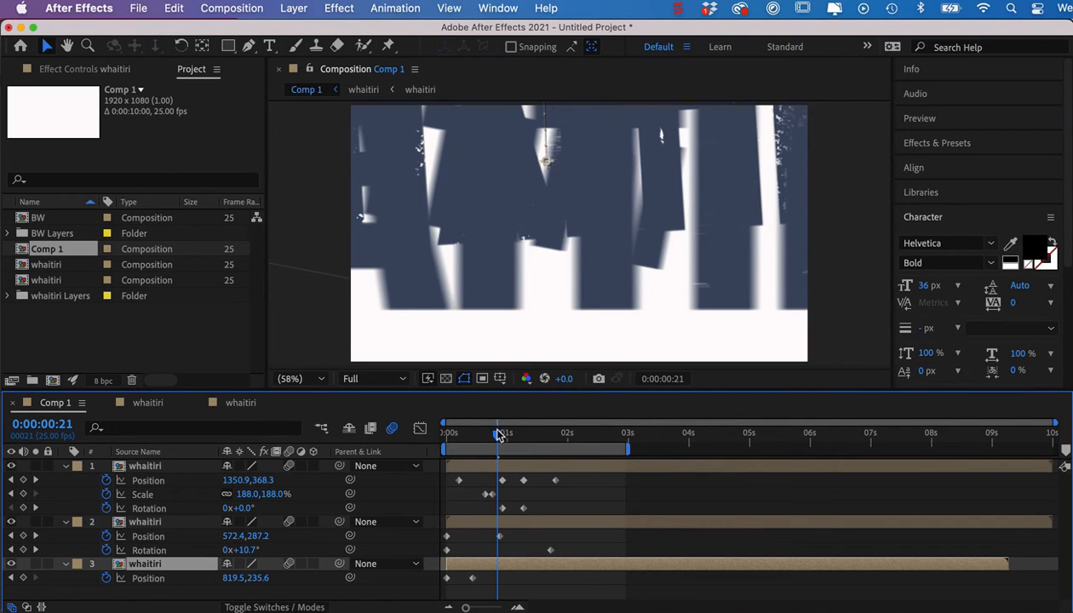
Step: Play Comp 1 from its start to review the motion blur, and scrub back from 0:00:01:07 to 0:00:00:16
left_click_drag(500, 436, 449, 437)
key("space")
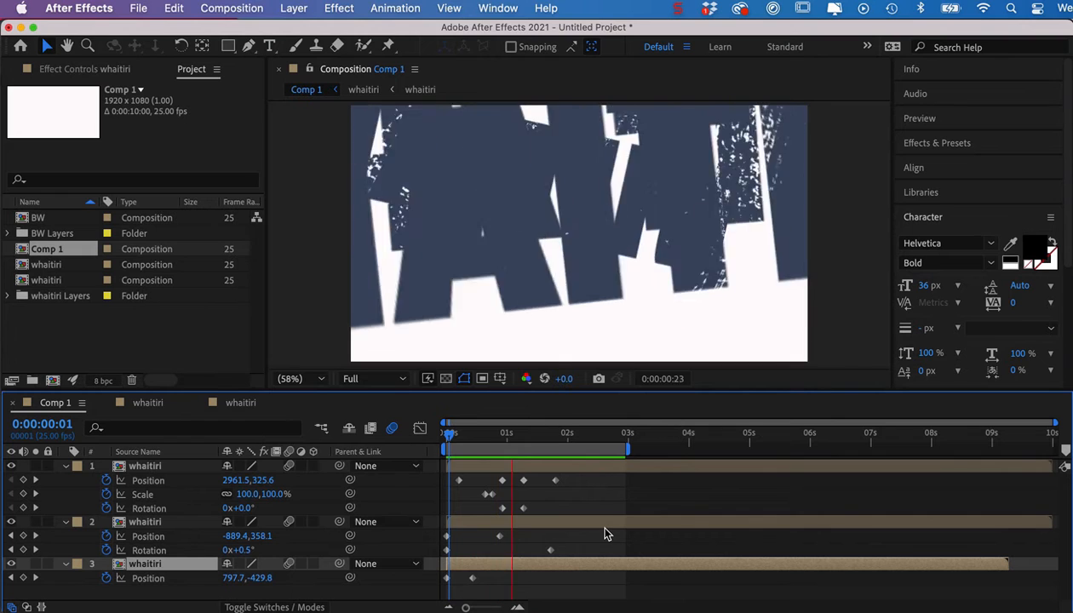
left_click(524, 434)
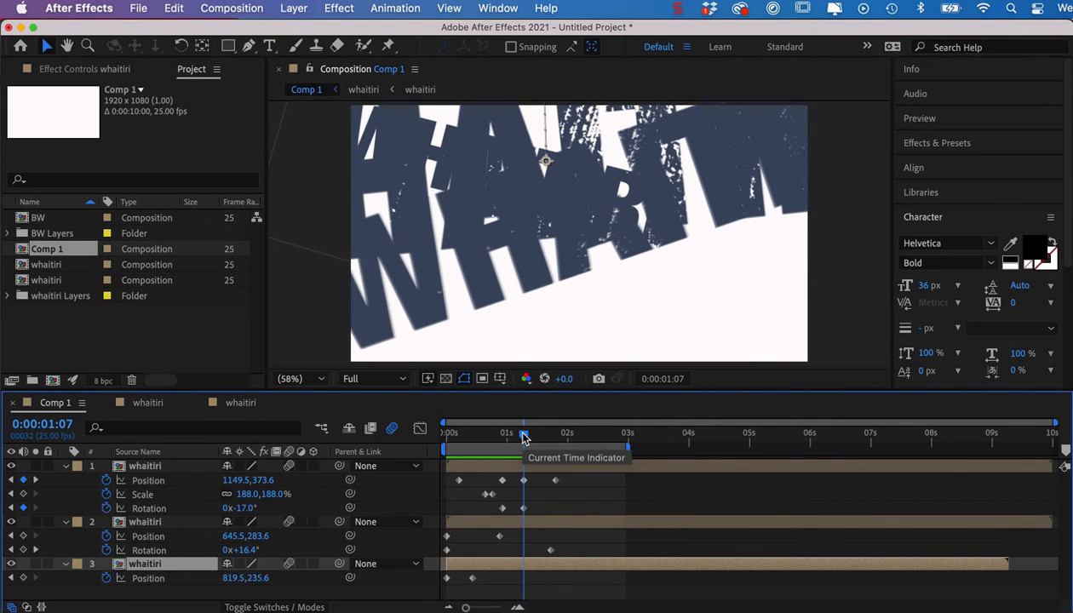
left_click_drag(523, 436, 484, 435)
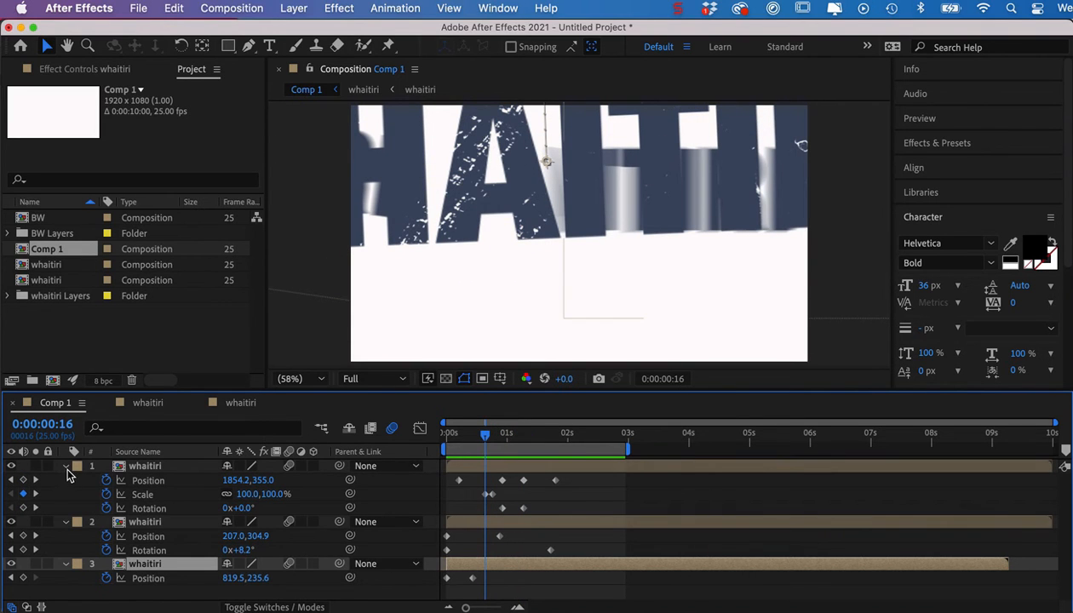
Step: Collapse the properties of all three whaitiri layers and hide layers 1 and 2
left_click(65, 466)
left_click(66, 480)
left_click(65, 492)
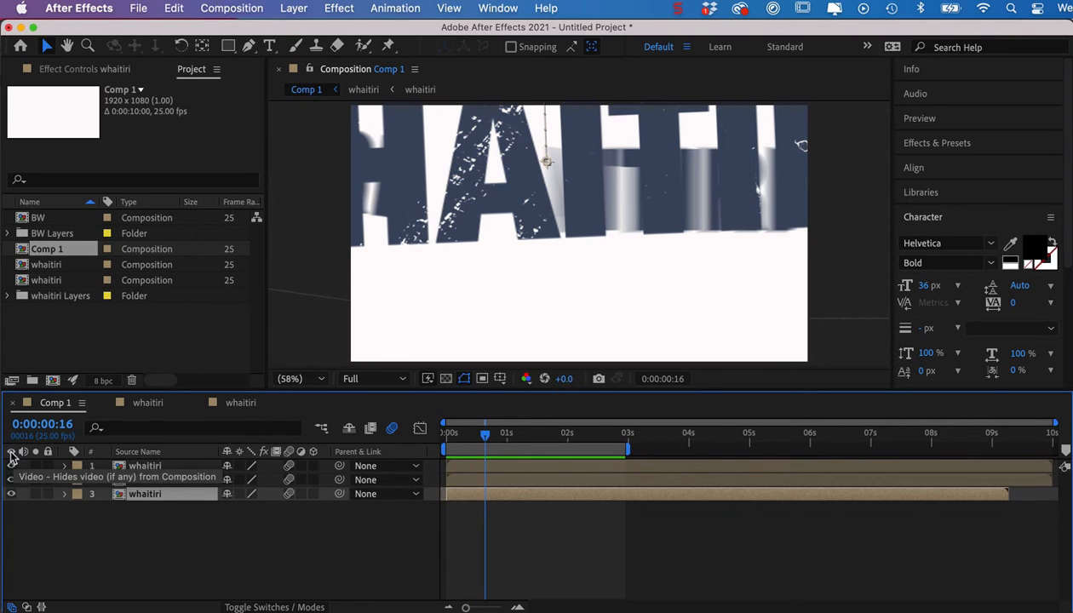
left_click(12, 466)
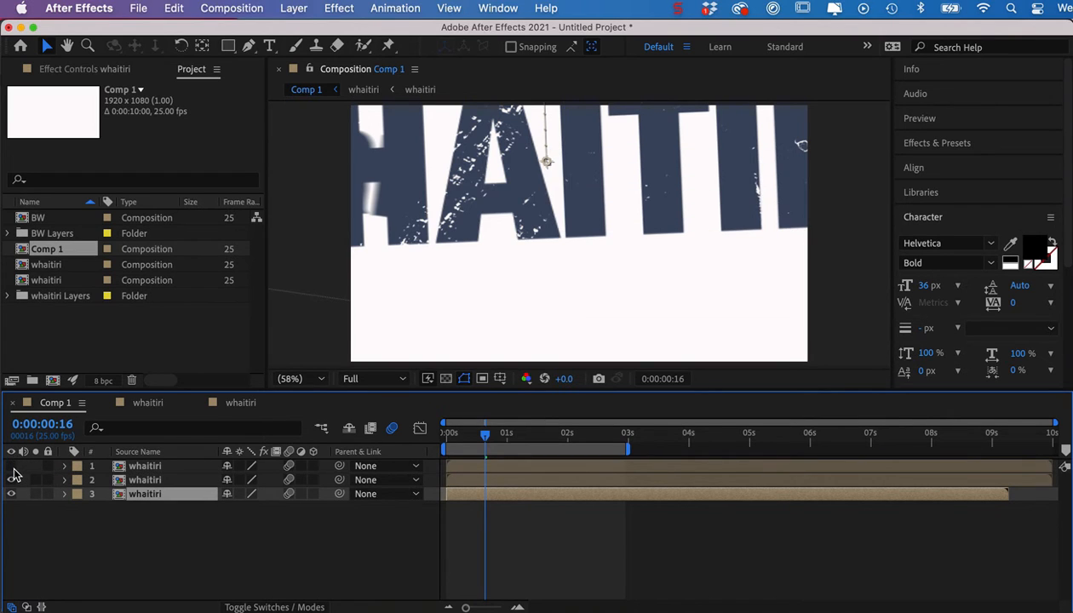
left_click(12, 465)
left_click(12, 466)
left_click(12, 479)
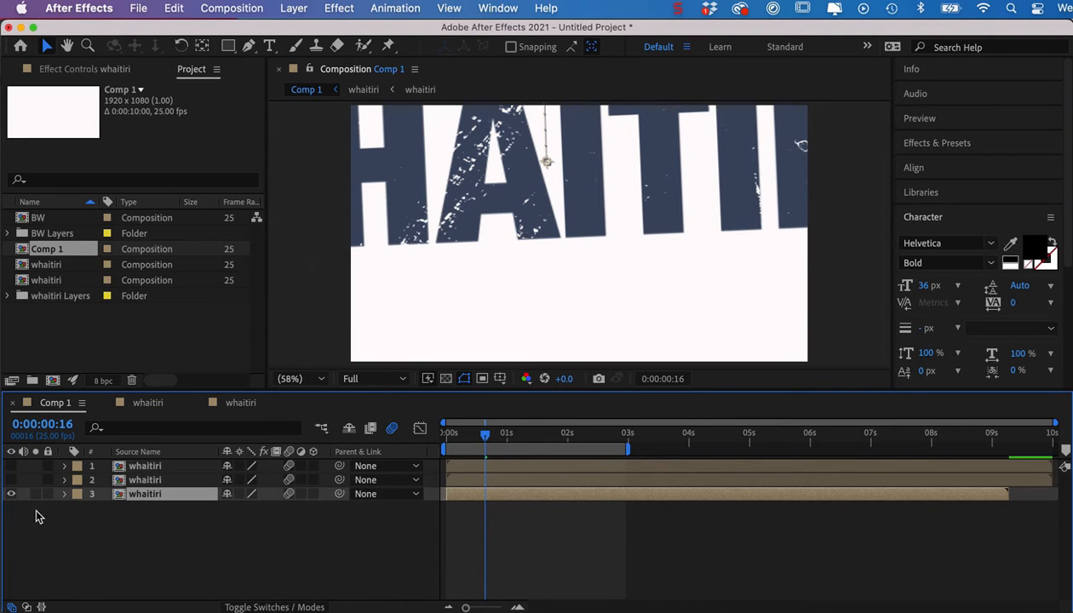
Step: Show layer 3's Position speed graph with the time at 0:00:00:00, fitted to the keyframed range
key("p")
left_click(150, 508)
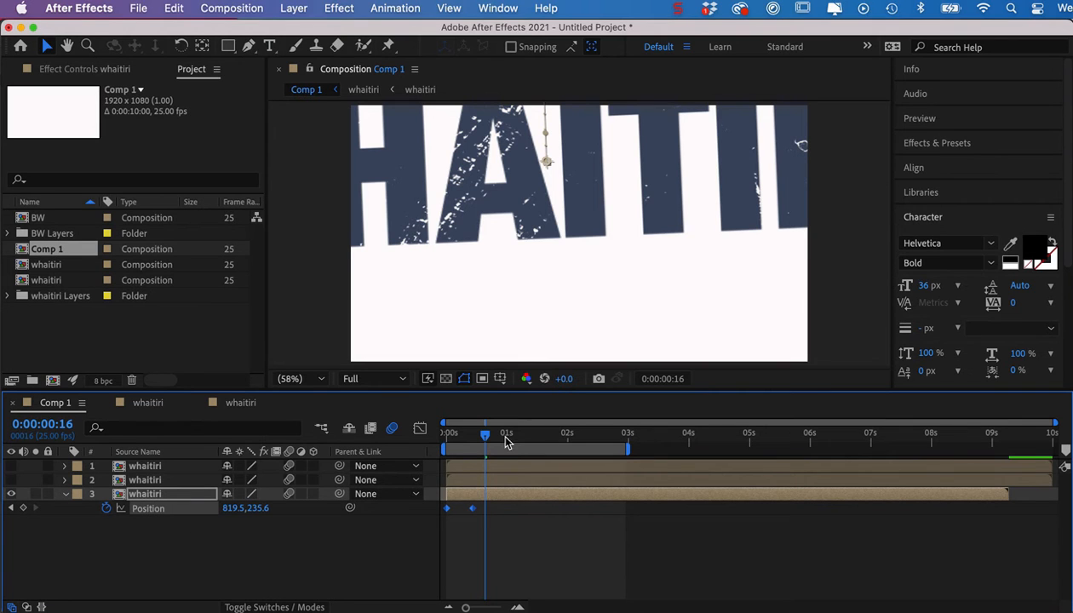
left_click_drag(487, 436, 445, 435)
left_click(420, 428)
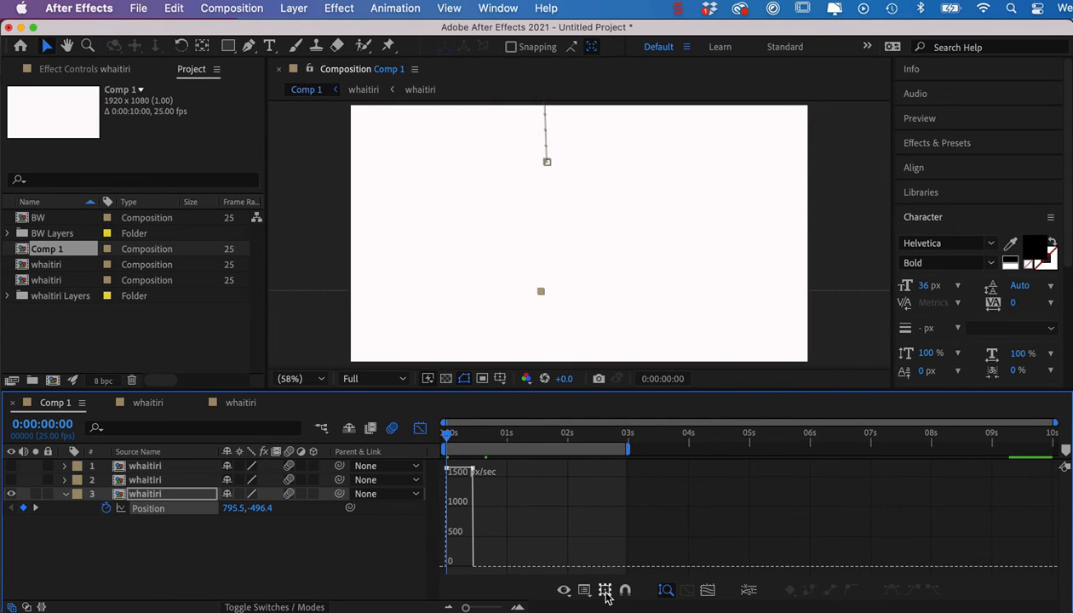
left_click(707, 591)
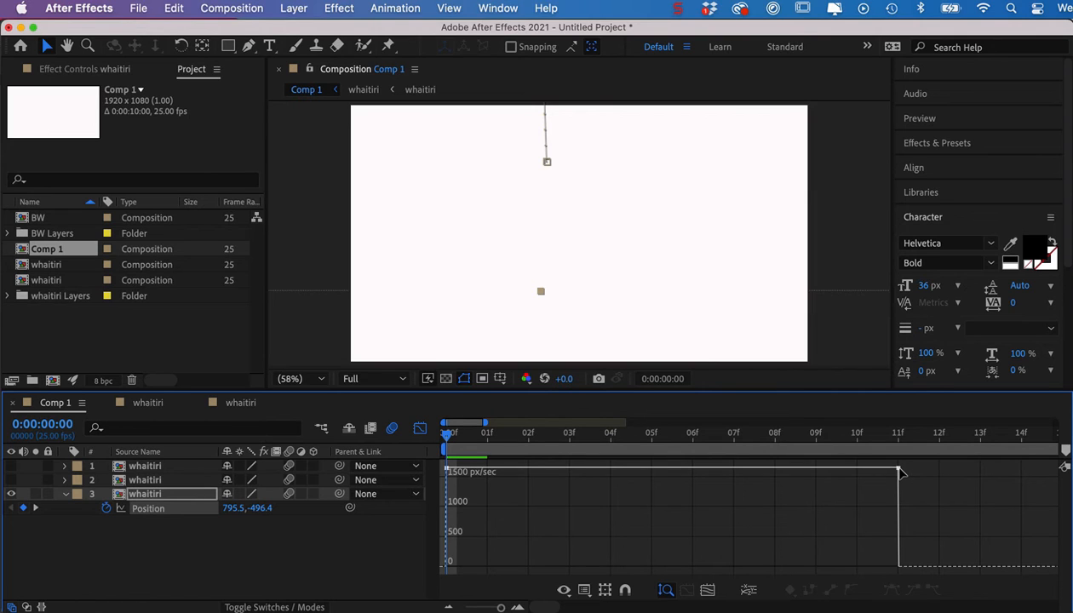
Step: Reshape layer 3's Position speed curve to start at zero speed and peak just before the end keyframe, and preview it
left_click_drag(899, 471, 898, 567)
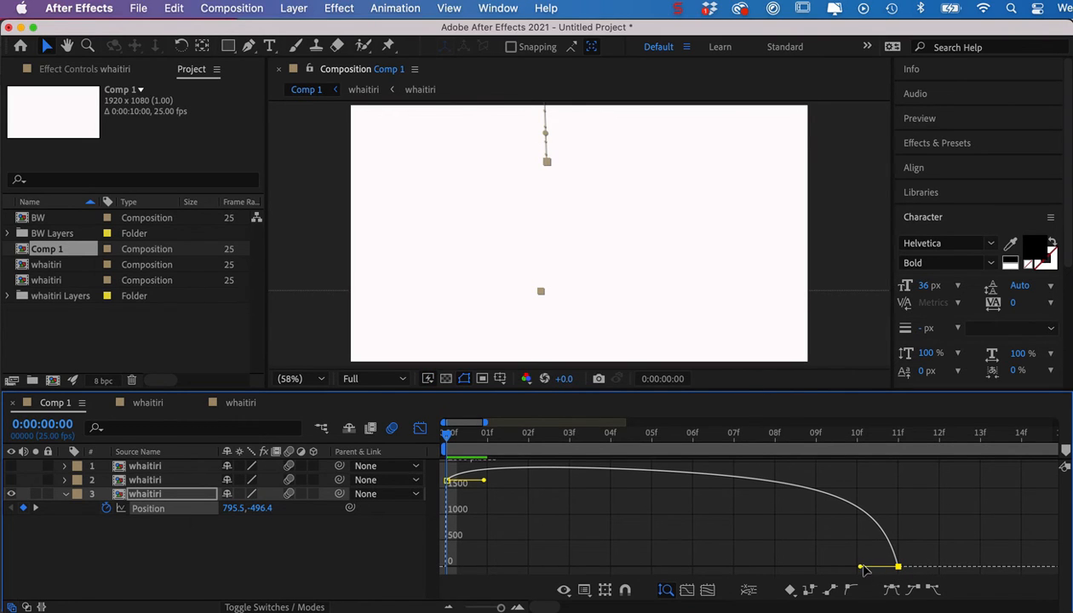
left_click_drag(899, 566, 898, 479)
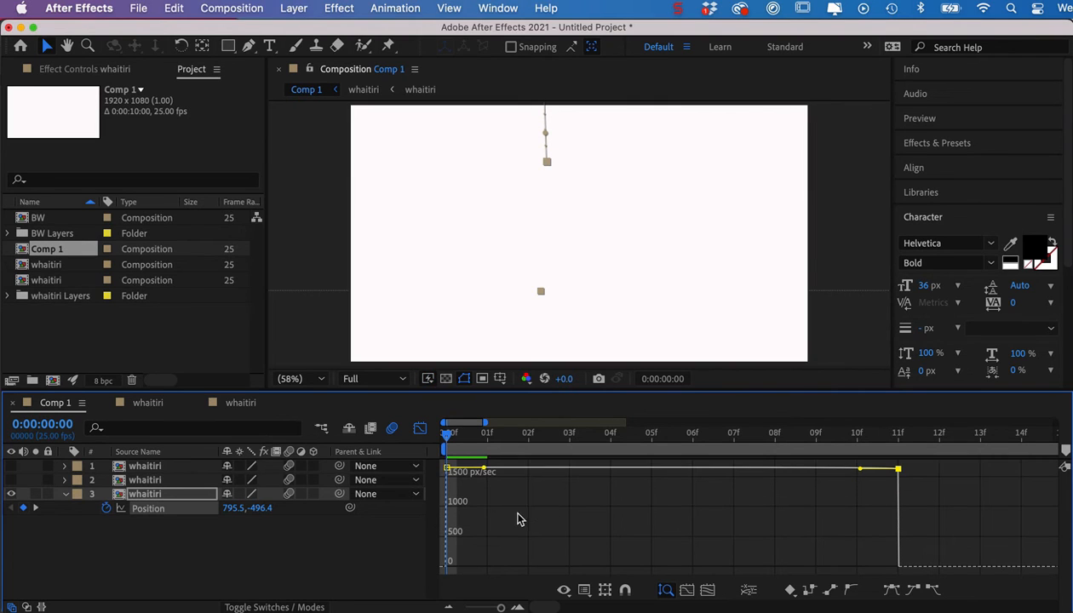
left_click_drag(483, 477, 685, 572)
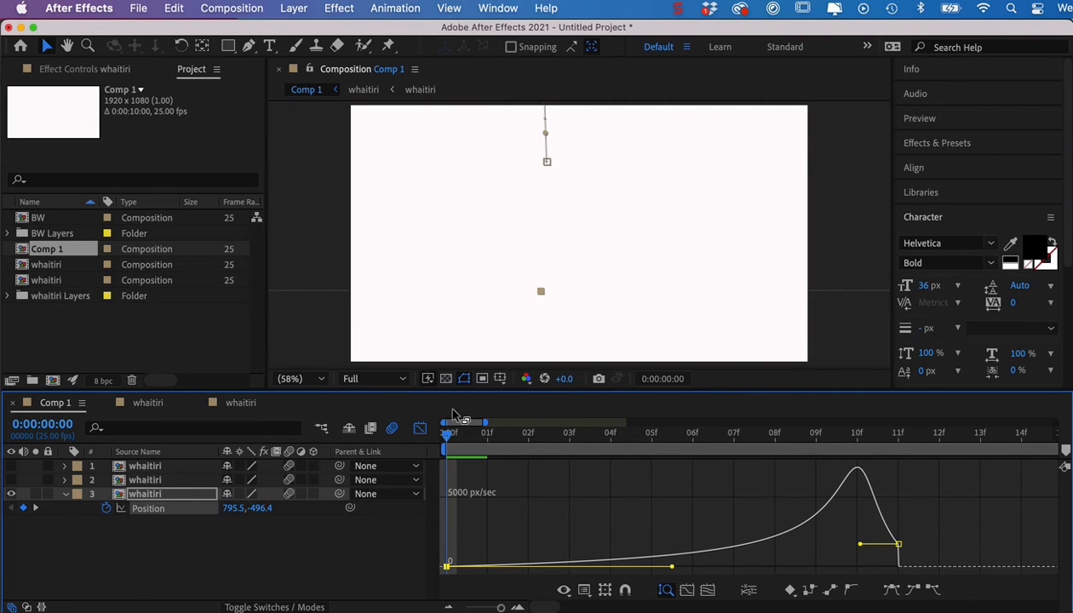
key("space")
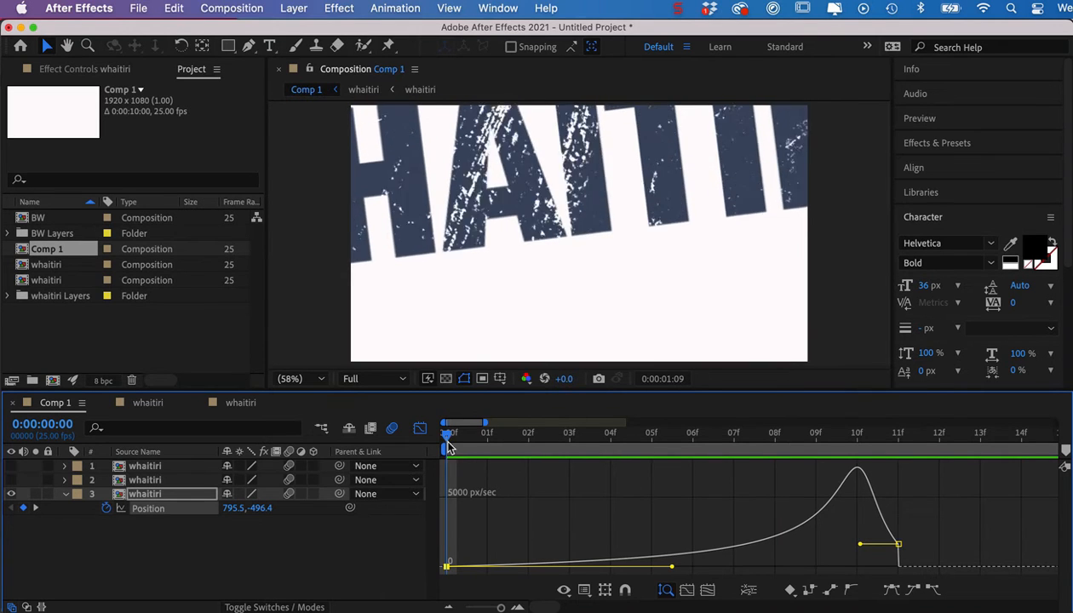
left_click(469, 446)
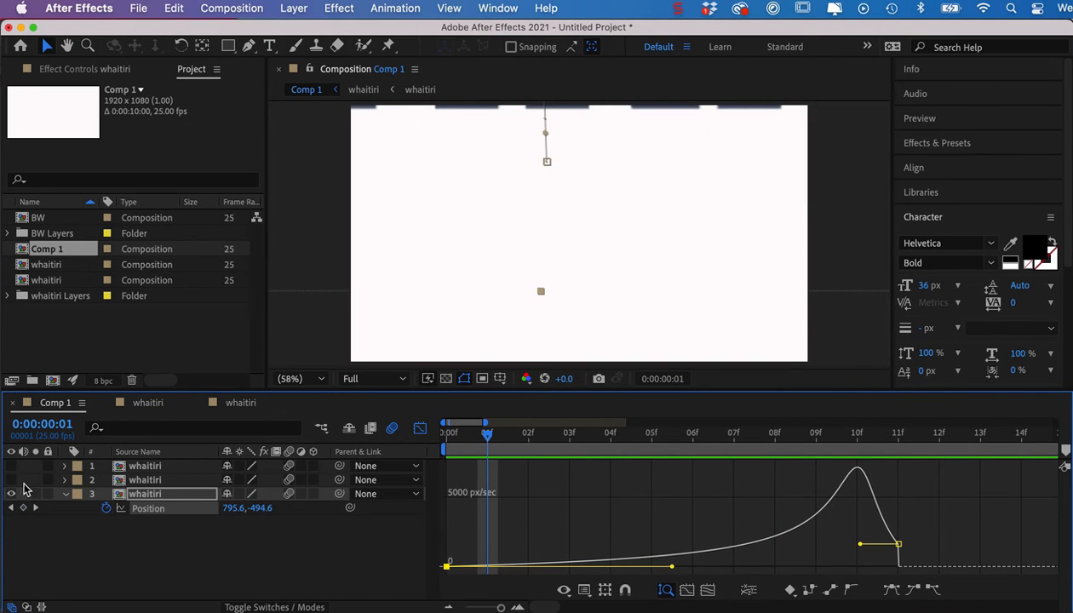
Step: Close the graph editor, show layers 1 and 2 again, and play back the combined animation, stopping at 0:00:01:10
left_click(420, 429)
key("space")
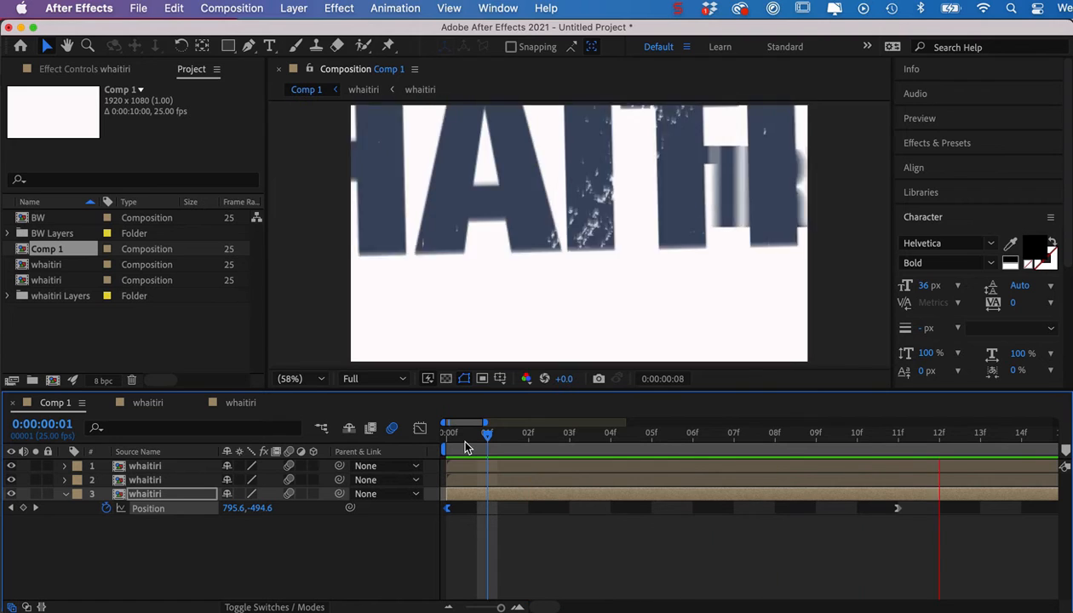
left_click(449, 606)
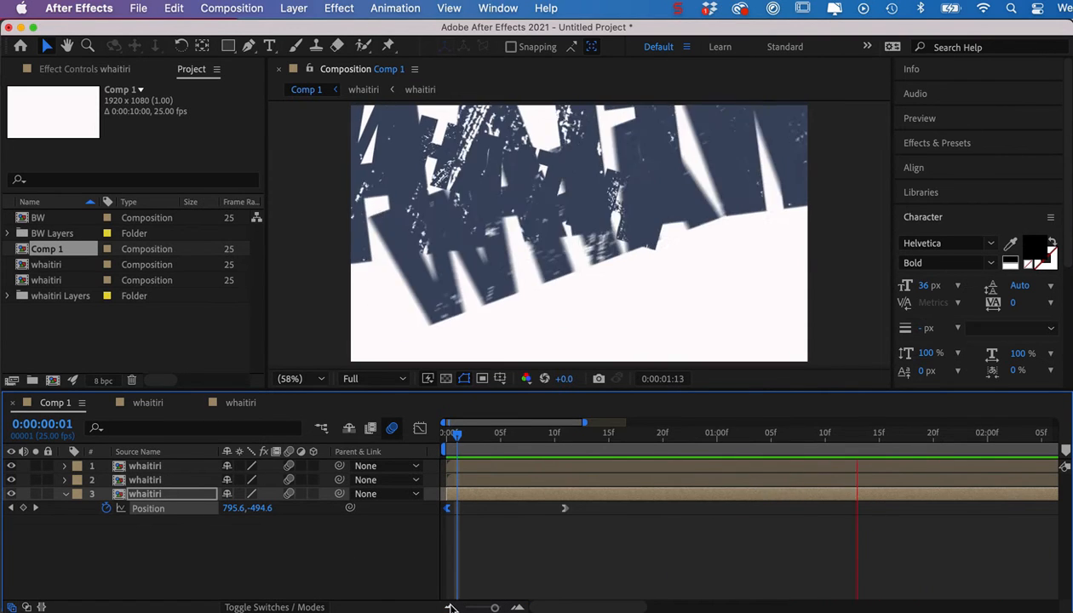
left_click(450, 607)
left_click(450, 607)
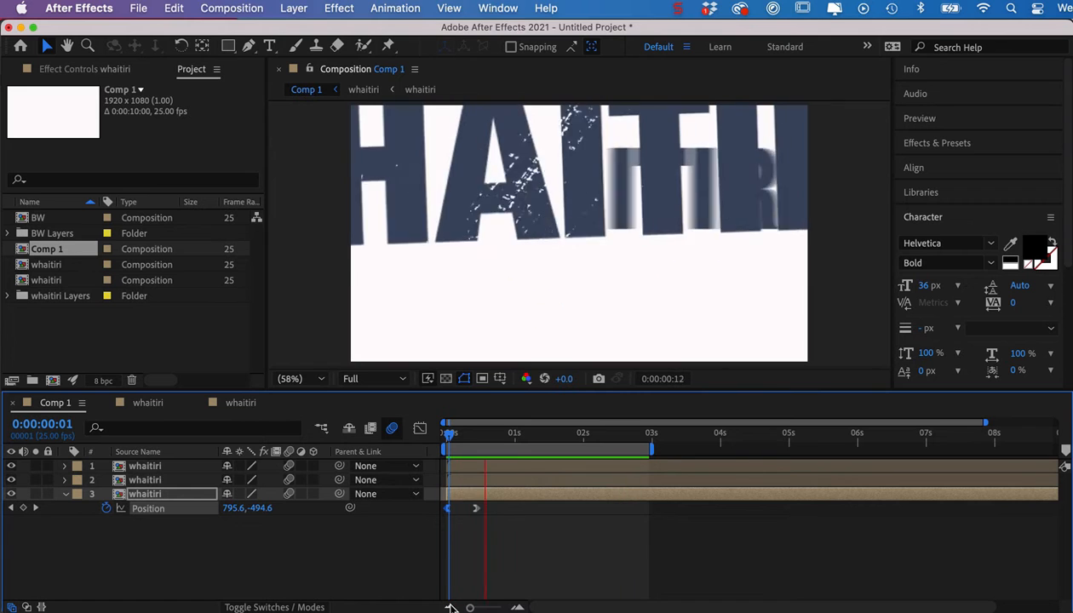
left_click(542, 435)
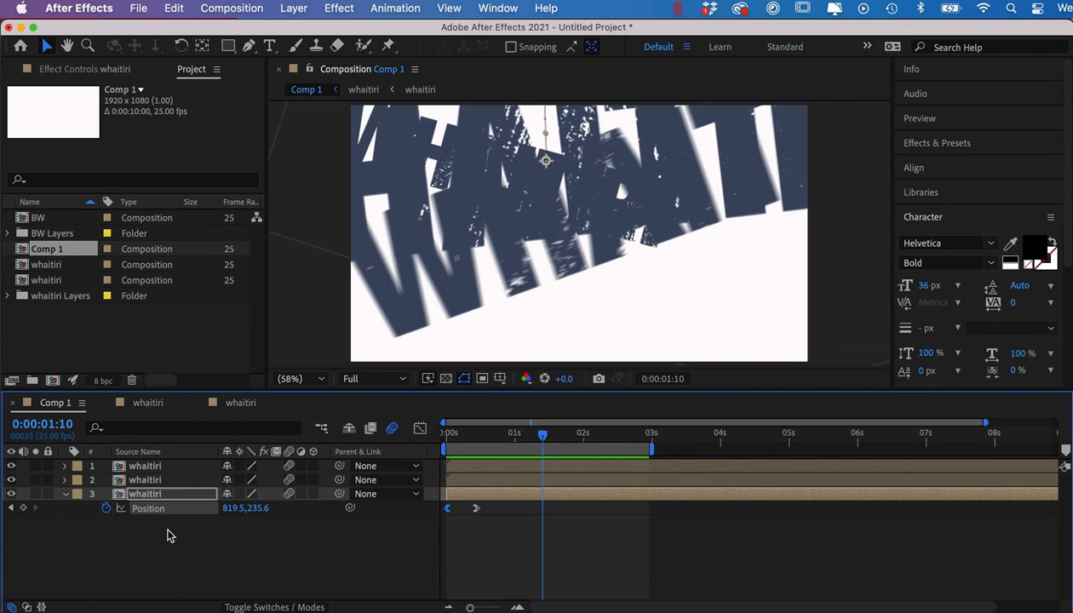
Step: Add another instance of the whaitiri comp to the centre of Comp 1 and hide the three other layers
left_click(64, 494)
left_click(166, 538)
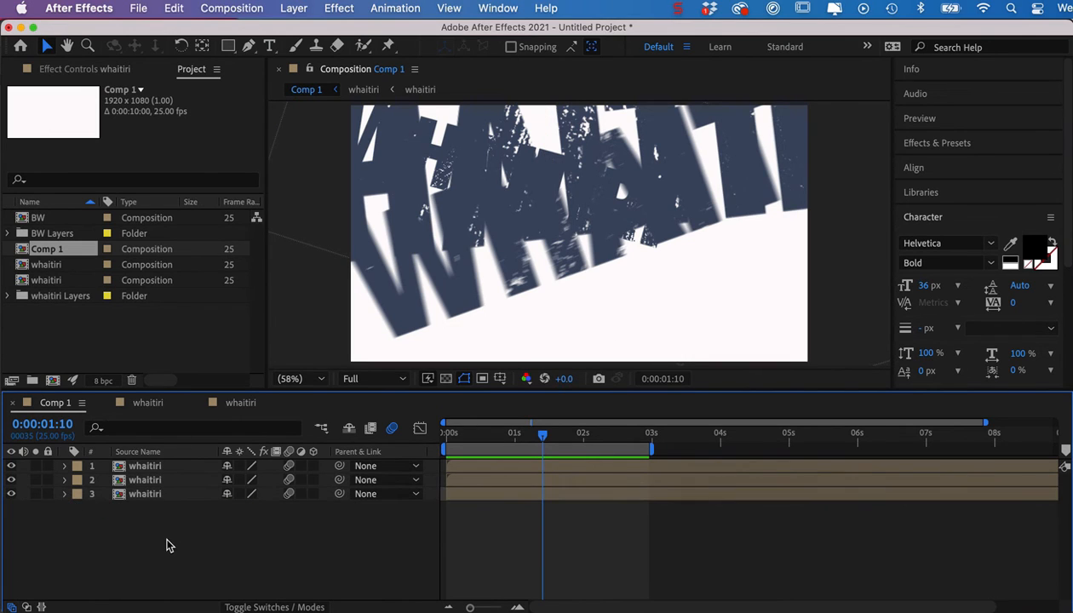
left_click(23, 286)
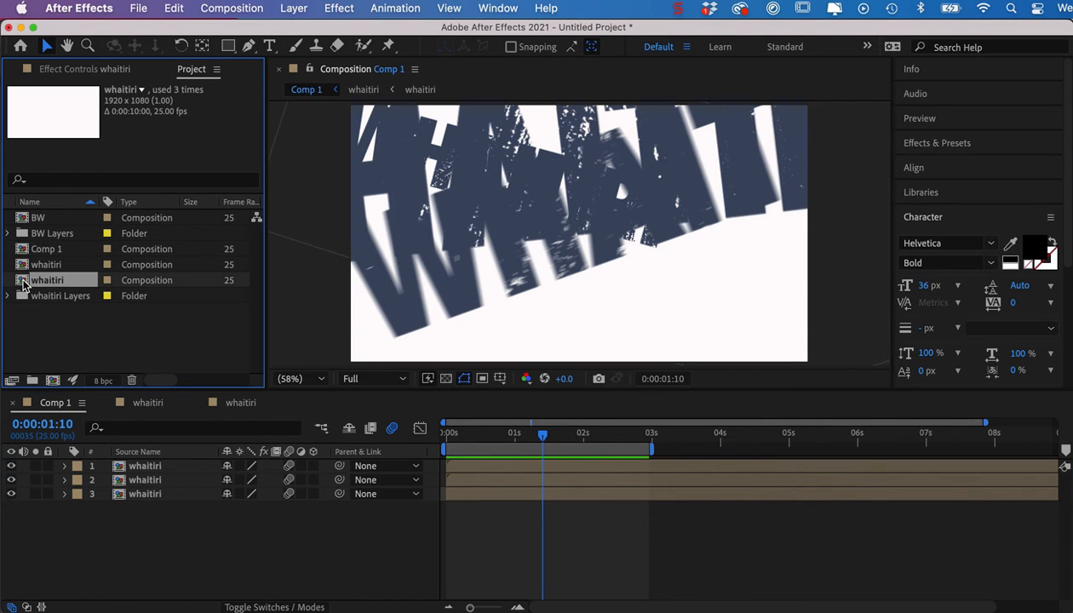
left_click_drag(23, 280, 578, 238)
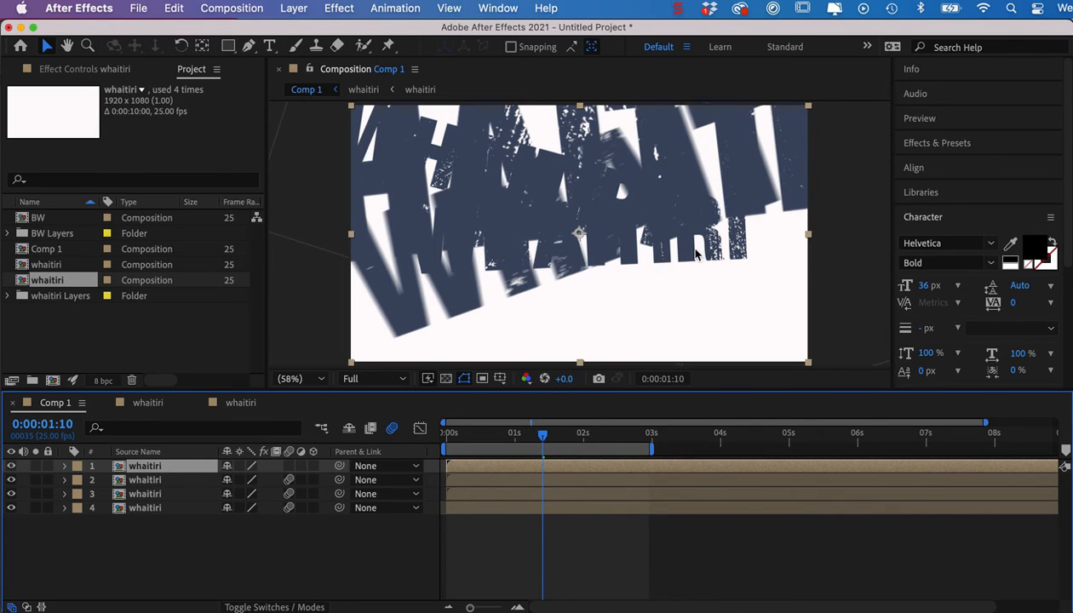
left_click_drag(11, 493, 11, 479)
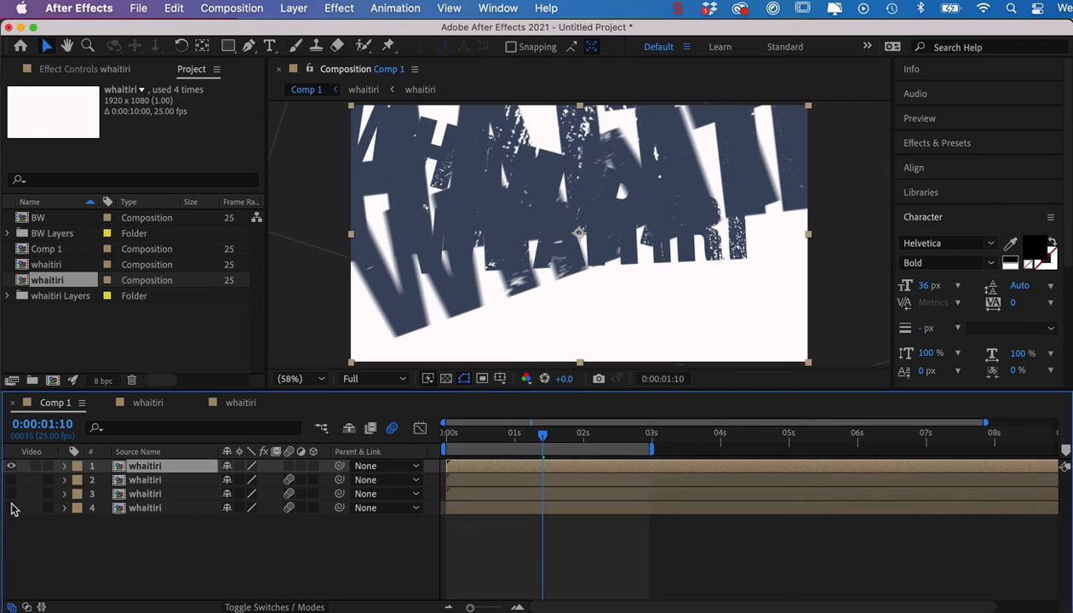
left_click(11, 507)
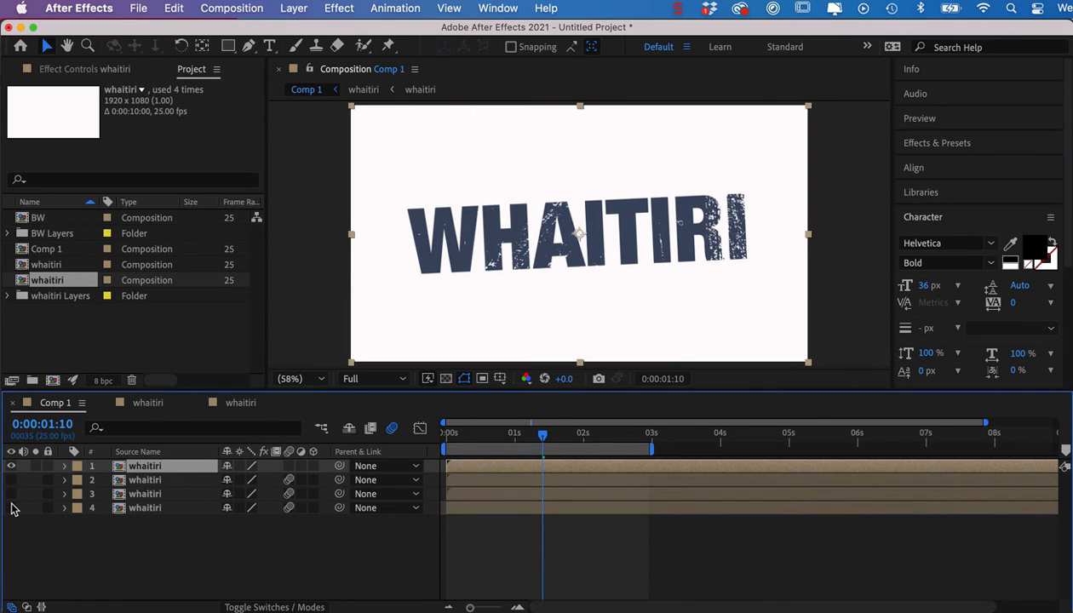
Step: Open the nested whaitiri comp and delete its BW texture layer
double_click(122, 472)
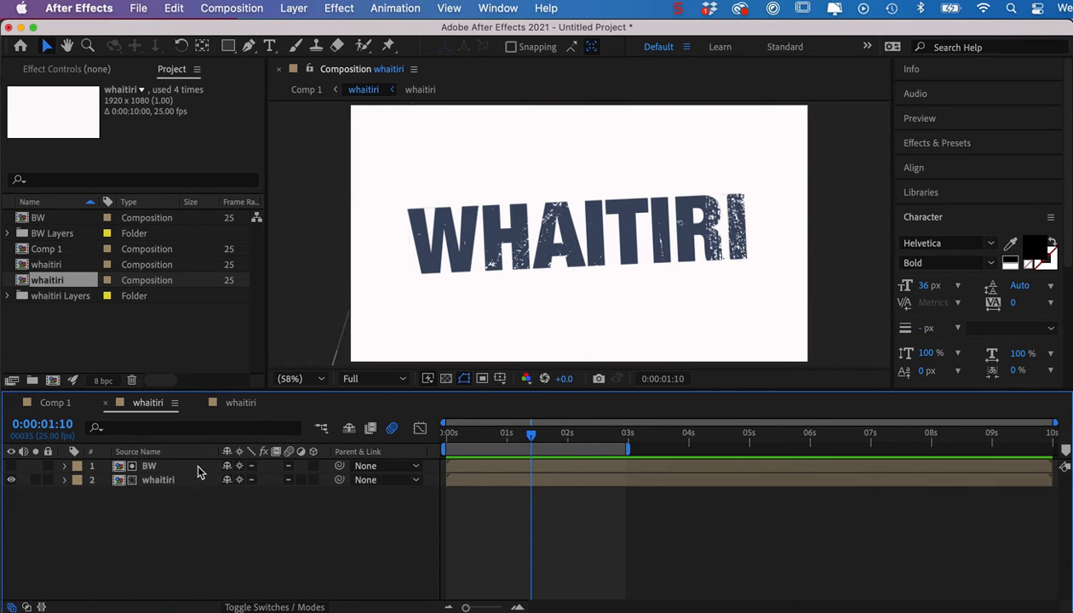
left_click(511, 469)
key("Delete")
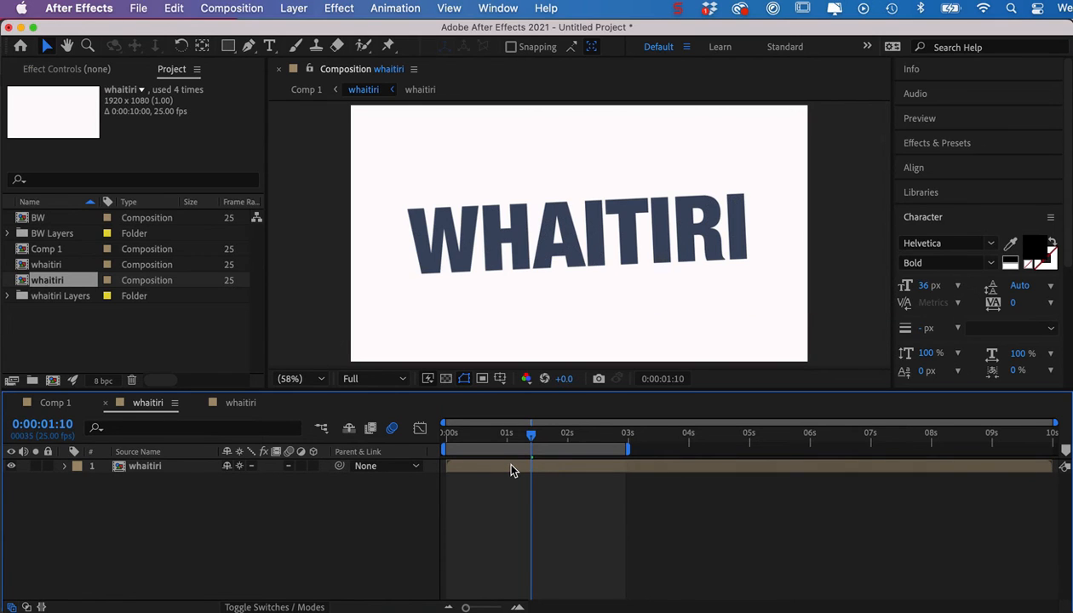
Step: Import IMG_5534.JPG from the monoprints folder as footage and place it above the whaitiri layer
left_click(42, 326)
double_click(41, 324)
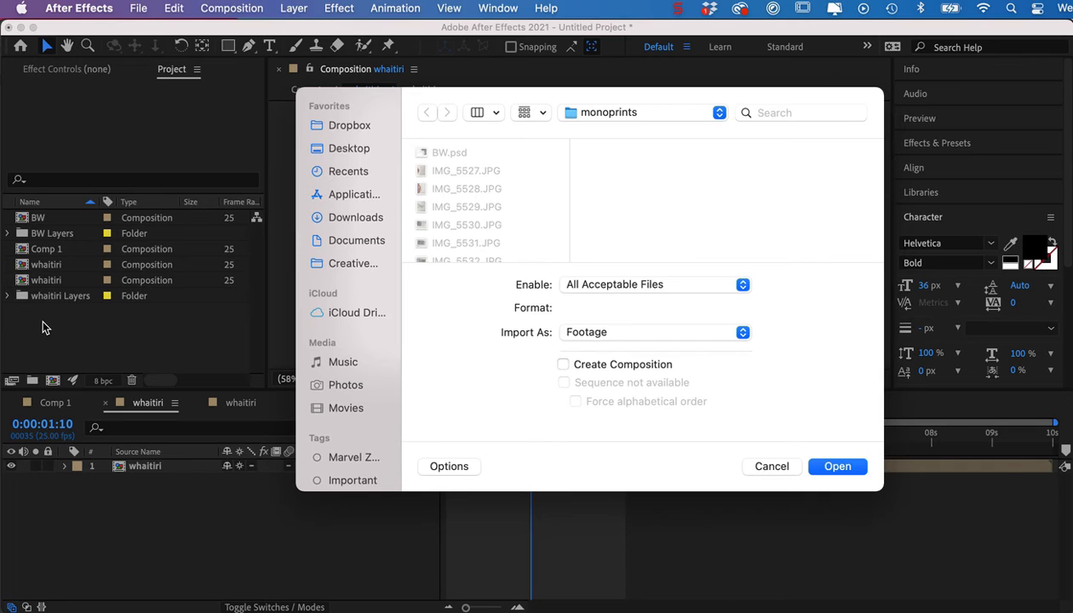
scroll(509, 218, "down", 4)
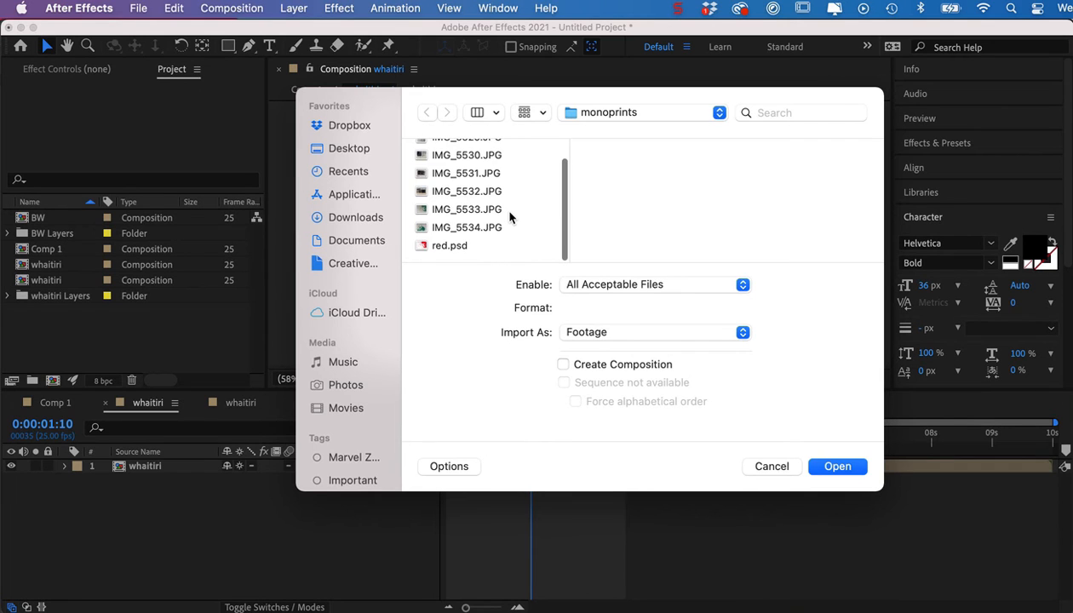
left_click(464, 227)
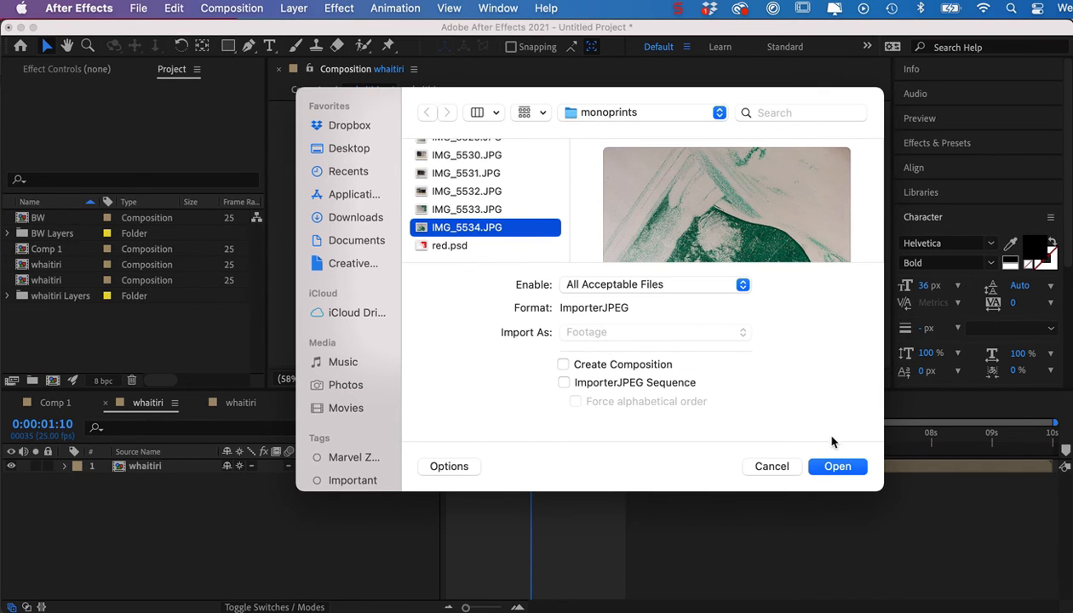
left_click(838, 468)
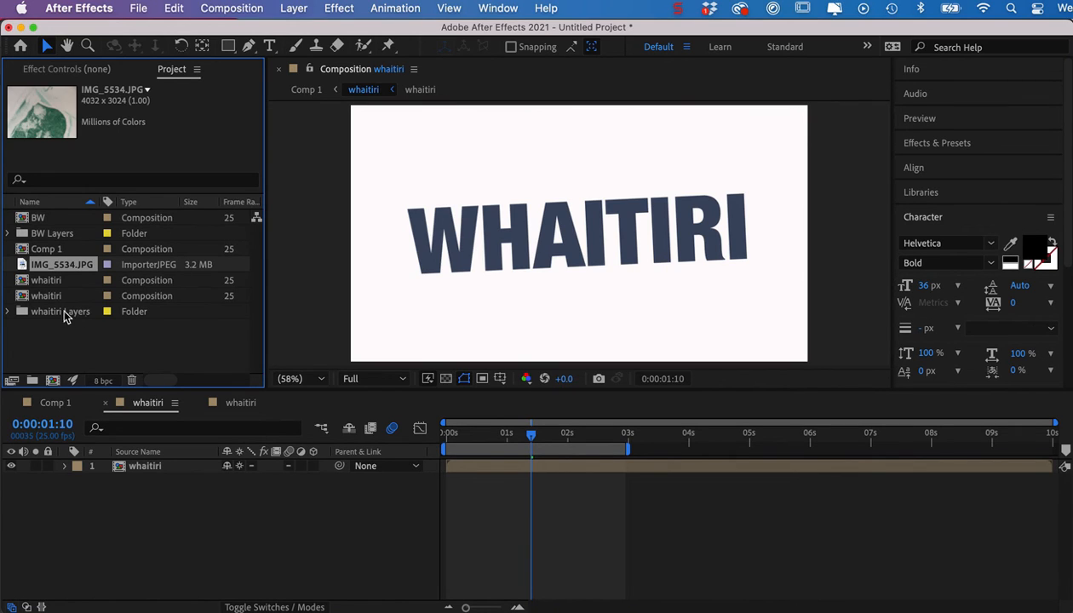
left_click_drag(52, 269, 596, 235)
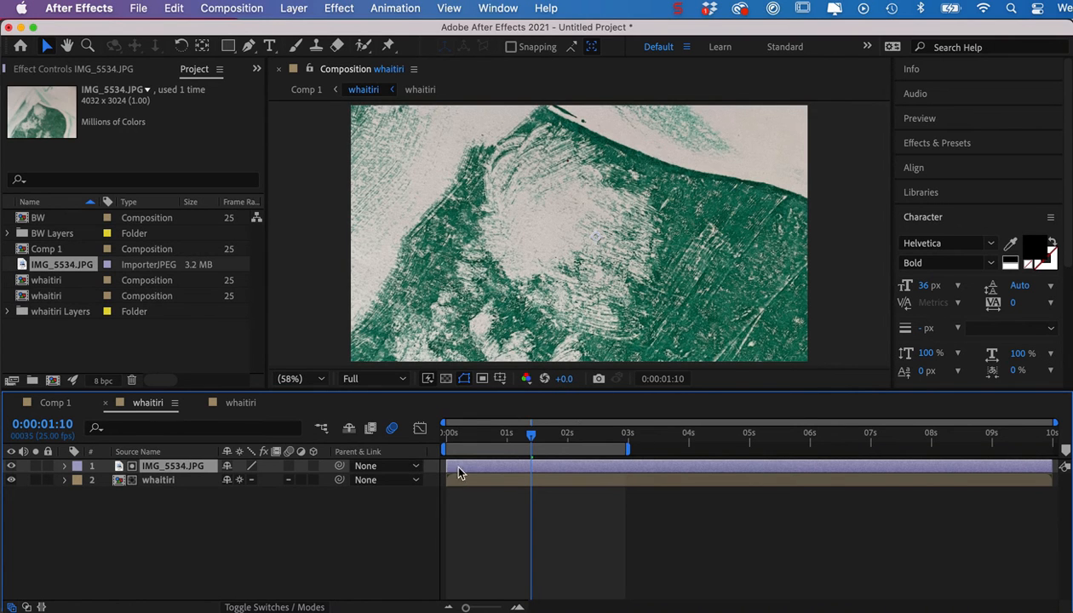
Step: Set the whaitiri layer's track matte to Luma Matte "IMG_5534.JPG" and hide the image layer
left_click(287, 603)
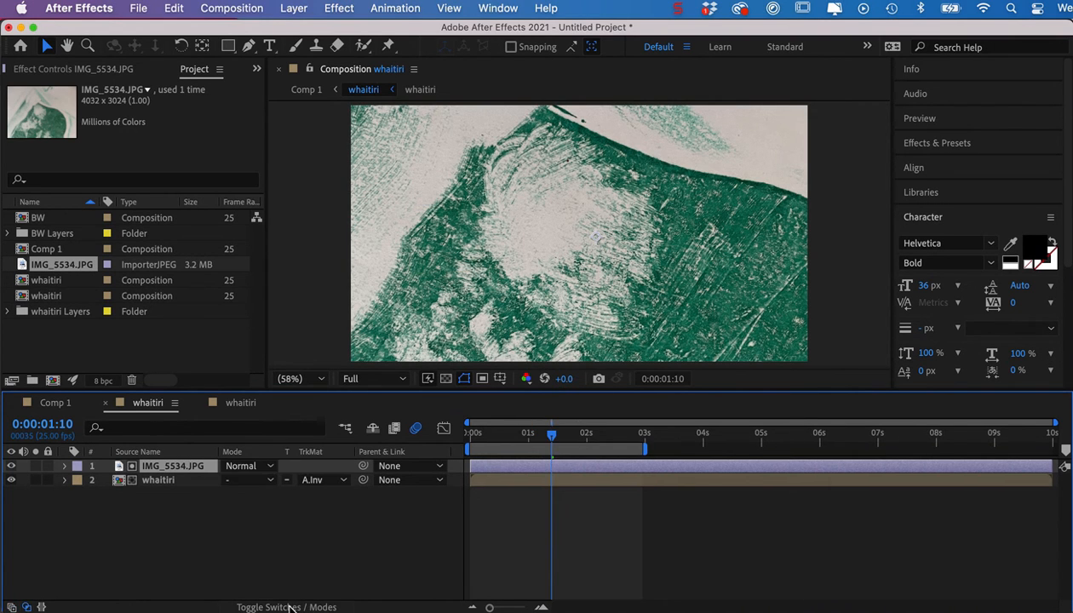
left_click(315, 482)
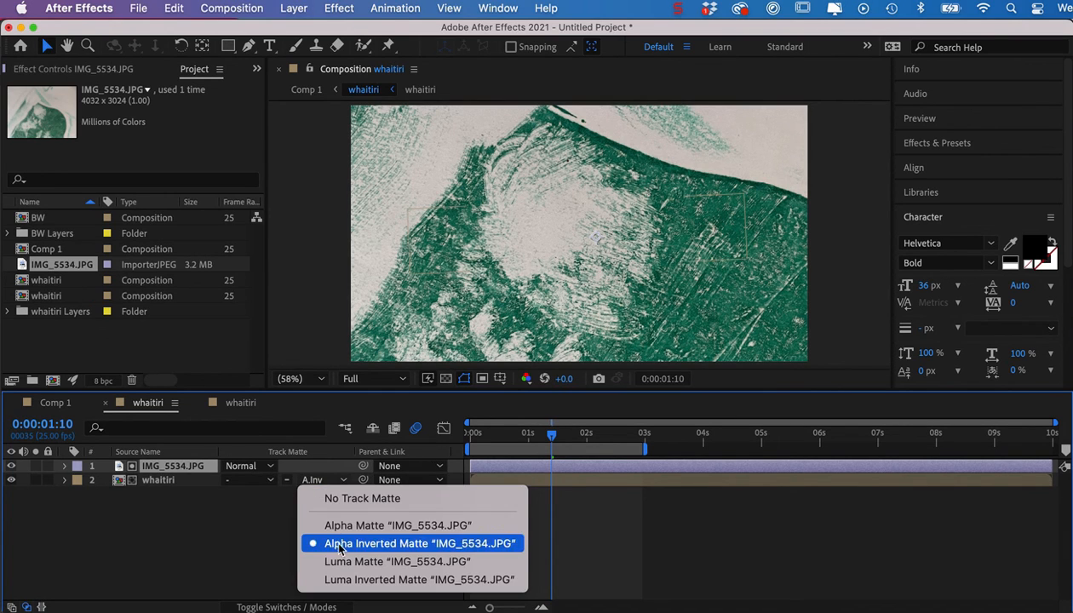
left_click(340, 525)
left_click(318, 482)
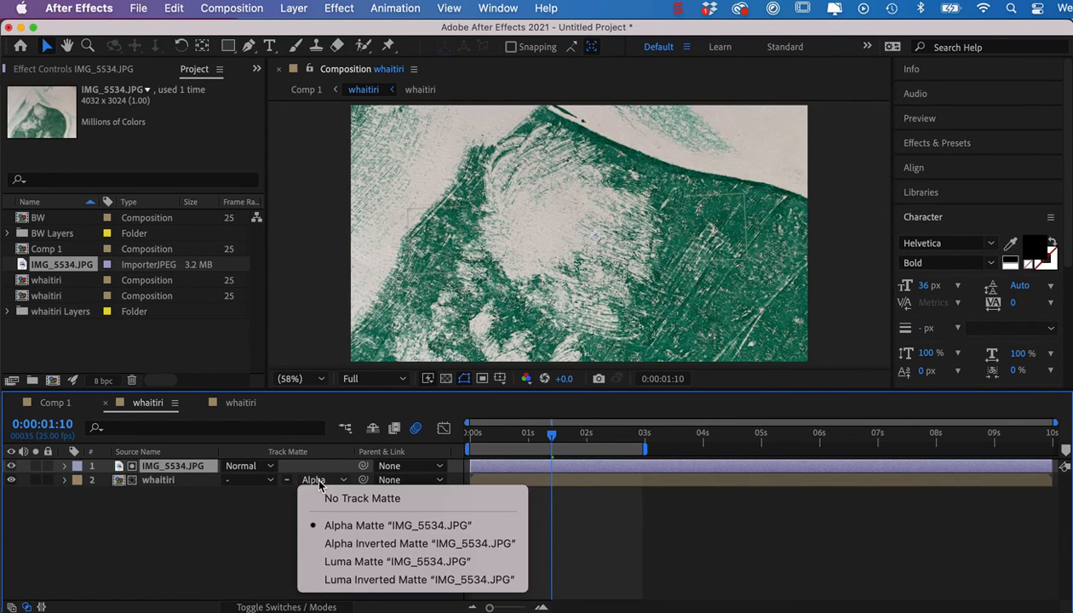
left_click(346, 562)
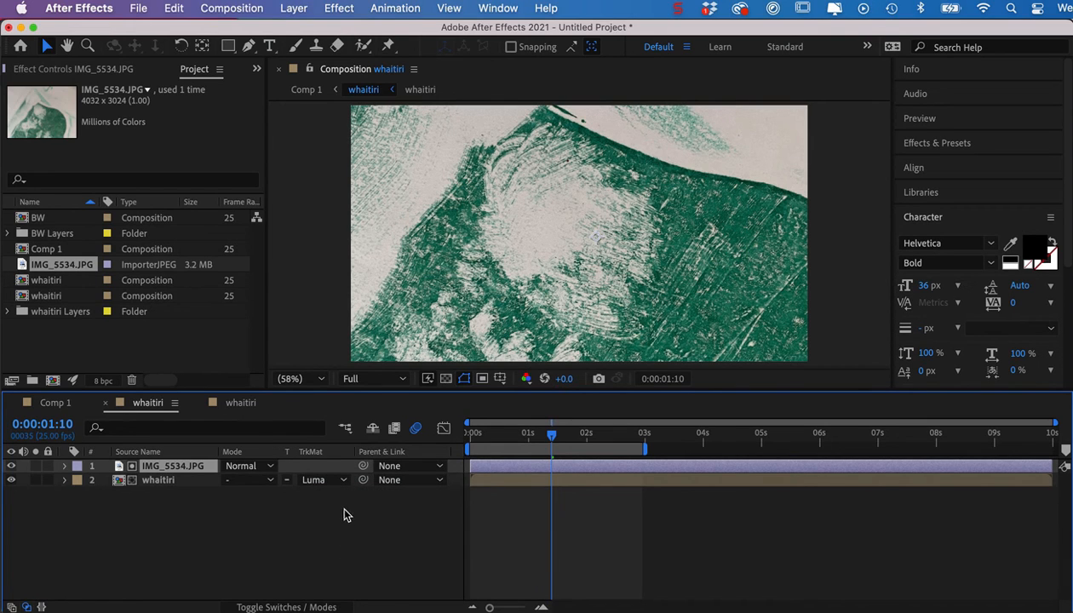
left_click(11, 468)
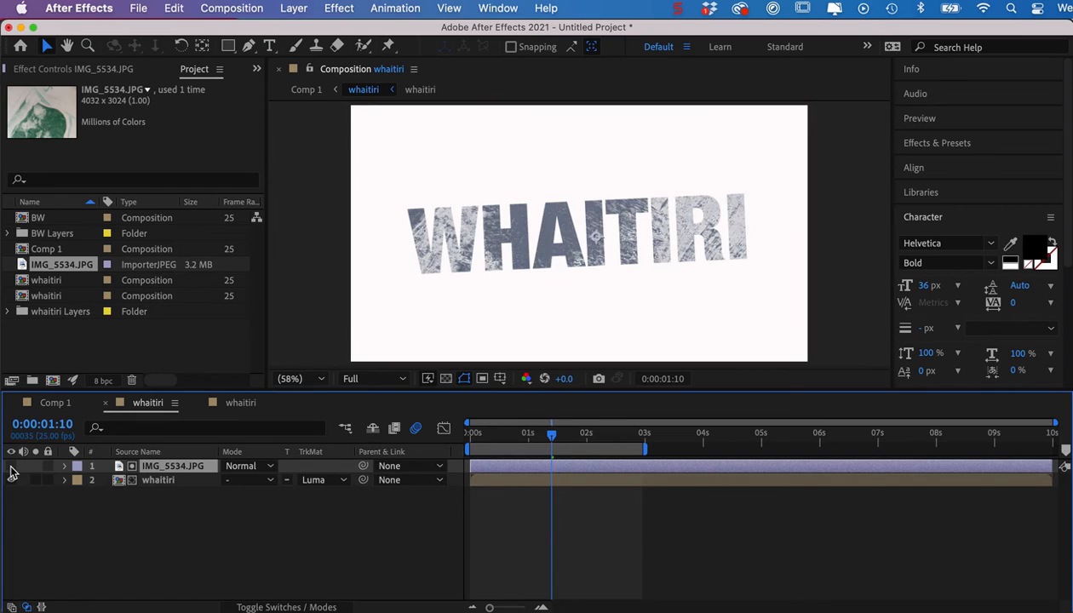
Step: Try Luma Inverted Matte on the whaitiri layer for comparison and return it to Luma Matte
left_click(317, 481)
left_click(339, 579)
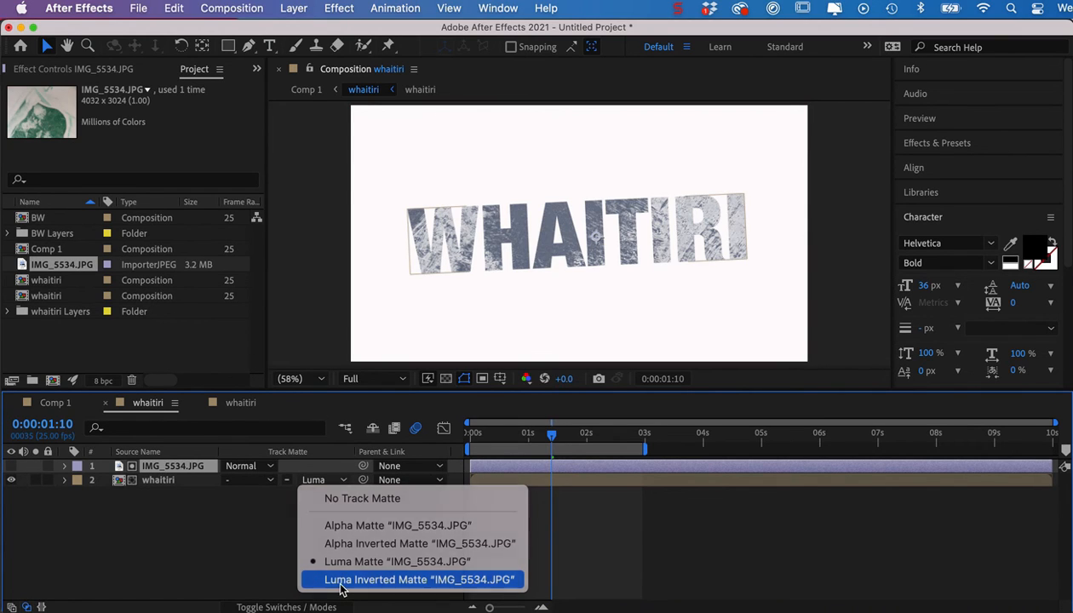
left_click(315, 482)
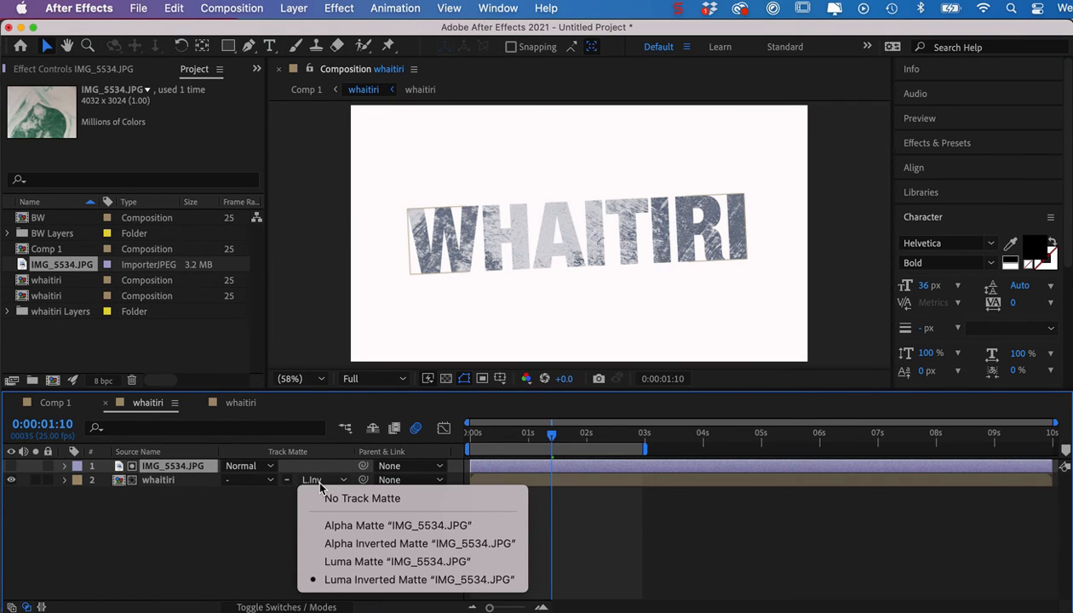
left_click(347, 525)
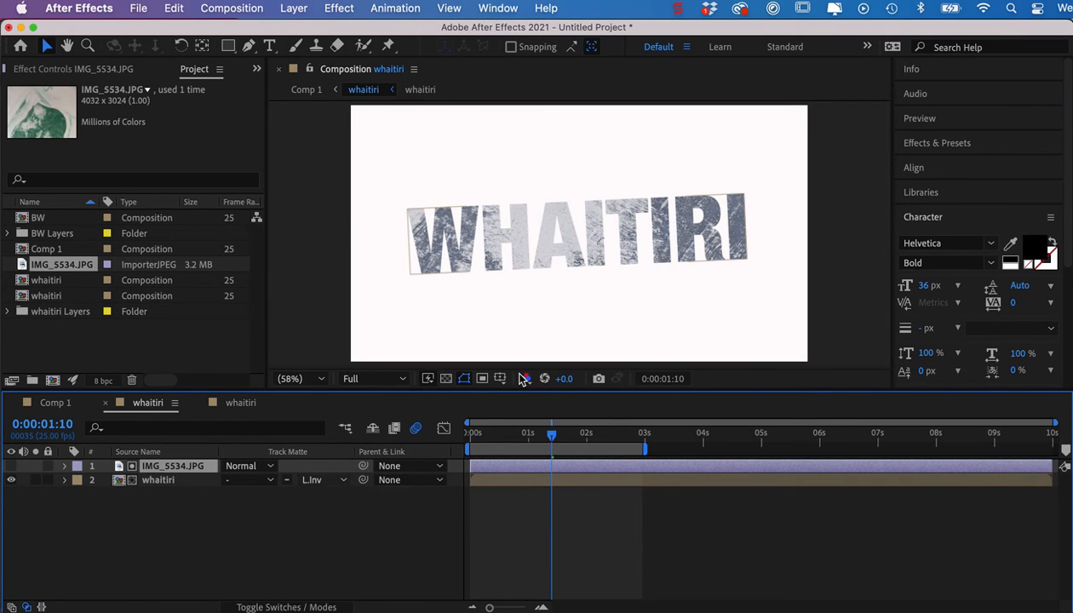
left_click(315, 490)
left_click(339, 566)
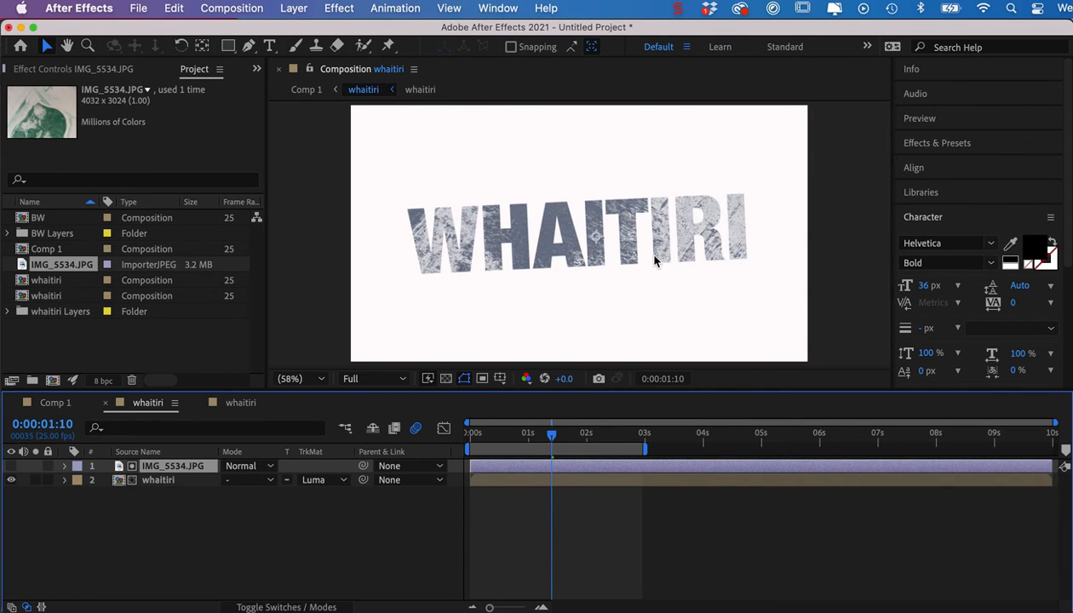
Step: Find the Levels effect and apply it to the IMG_5534.JPG layer
left_click(941, 148)
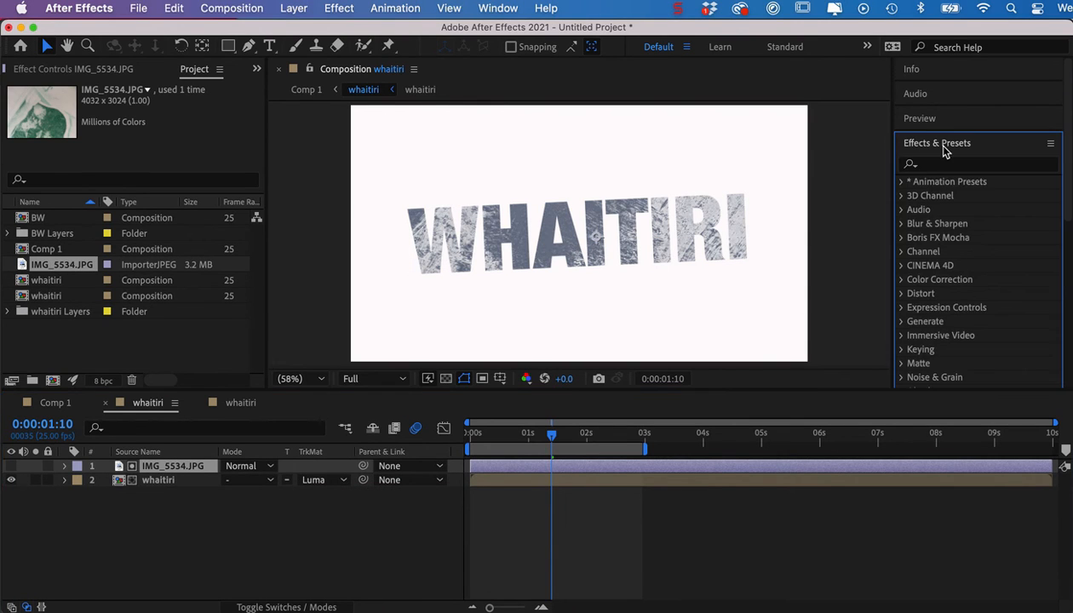
left_click(952, 165)
type("levels")
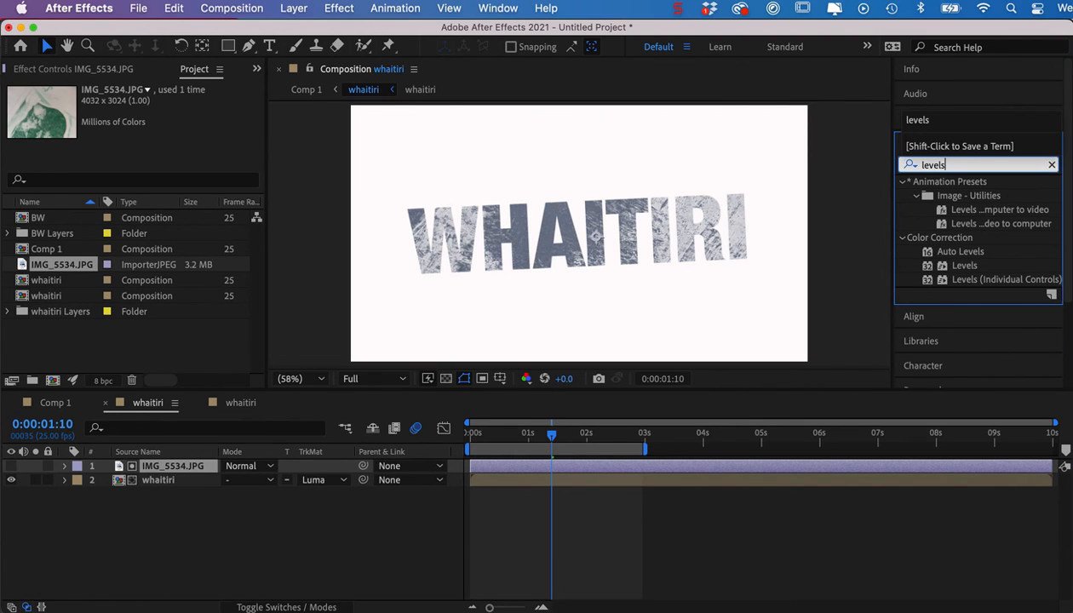
left_click_drag(930, 265, 598, 468)
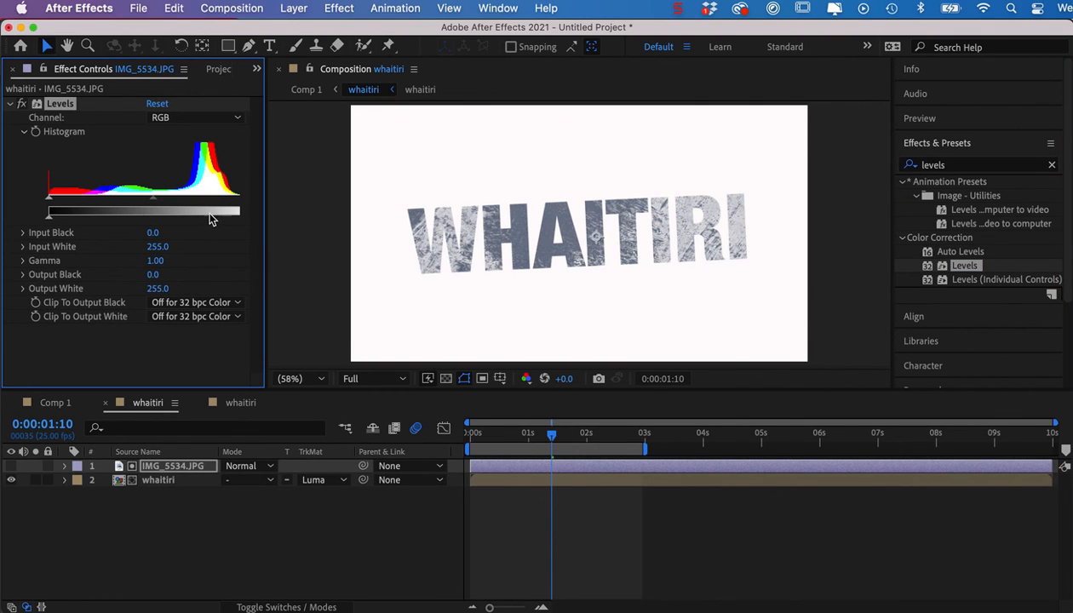
Step: Set the image's Levels to Input Black 49 and Input White 135, and scrub back to 0:00:00:00
left_click_drag(266, 222, 316, 218)
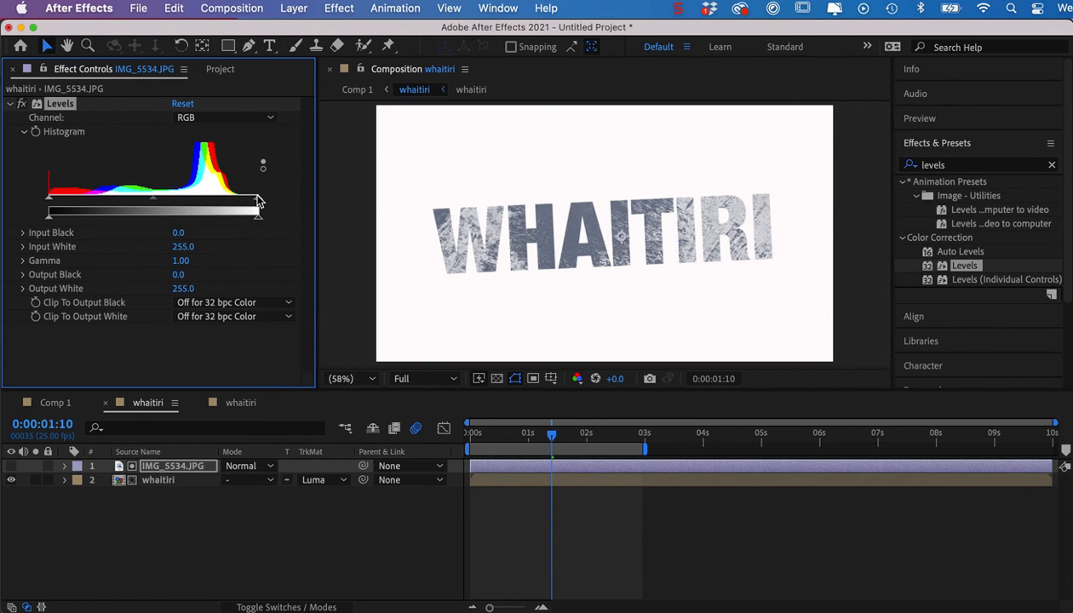
left_click_drag(258, 201, 206, 198)
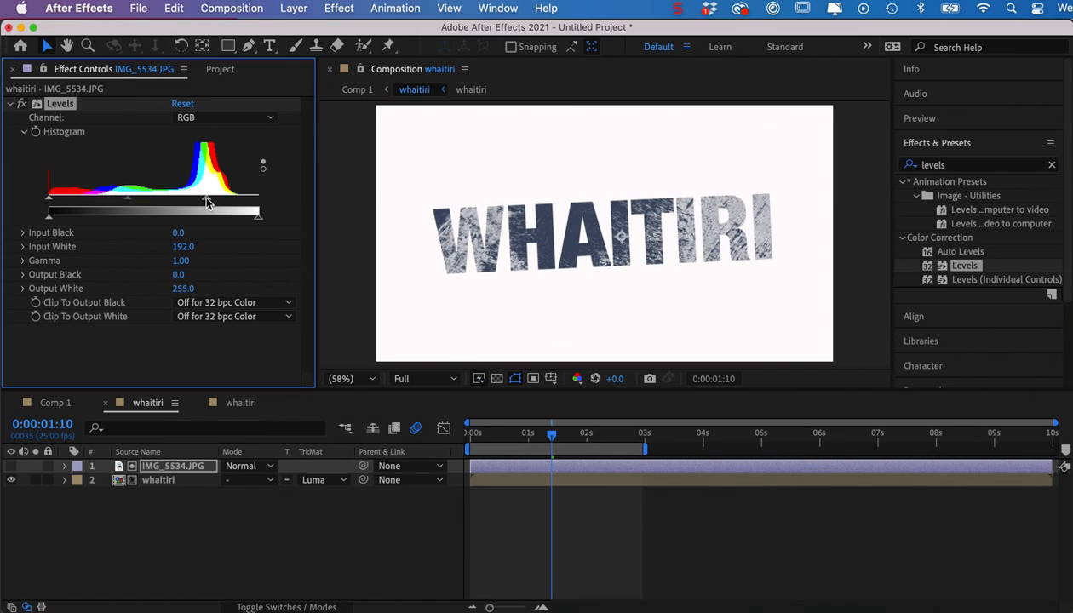
left_click_drag(48, 204, 89, 209)
left_click_drag(208, 204, 162, 207)
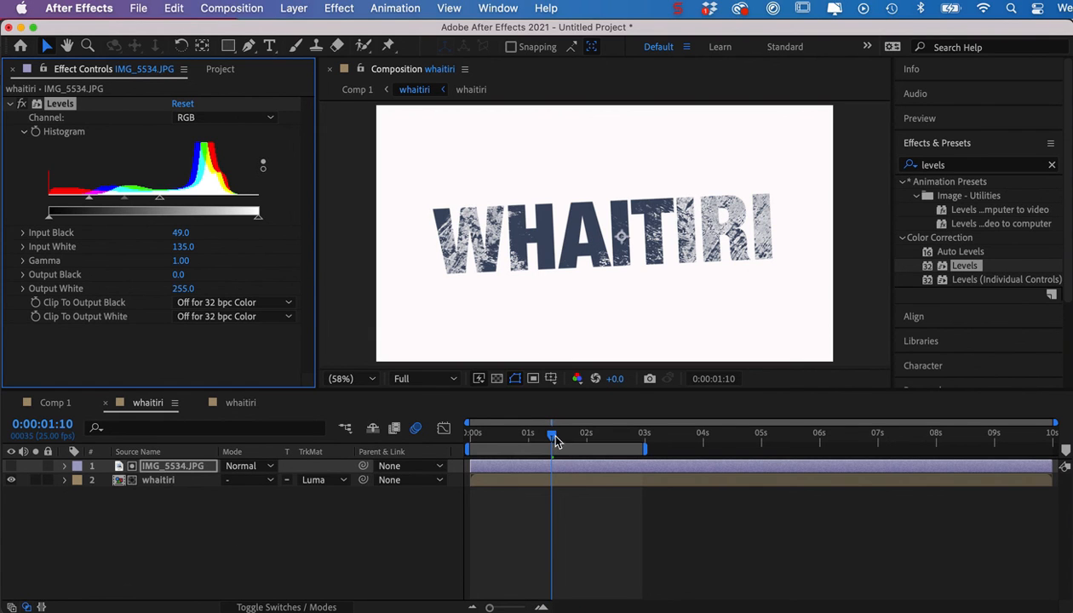
left_click_drag(553, 437, 468, 446)
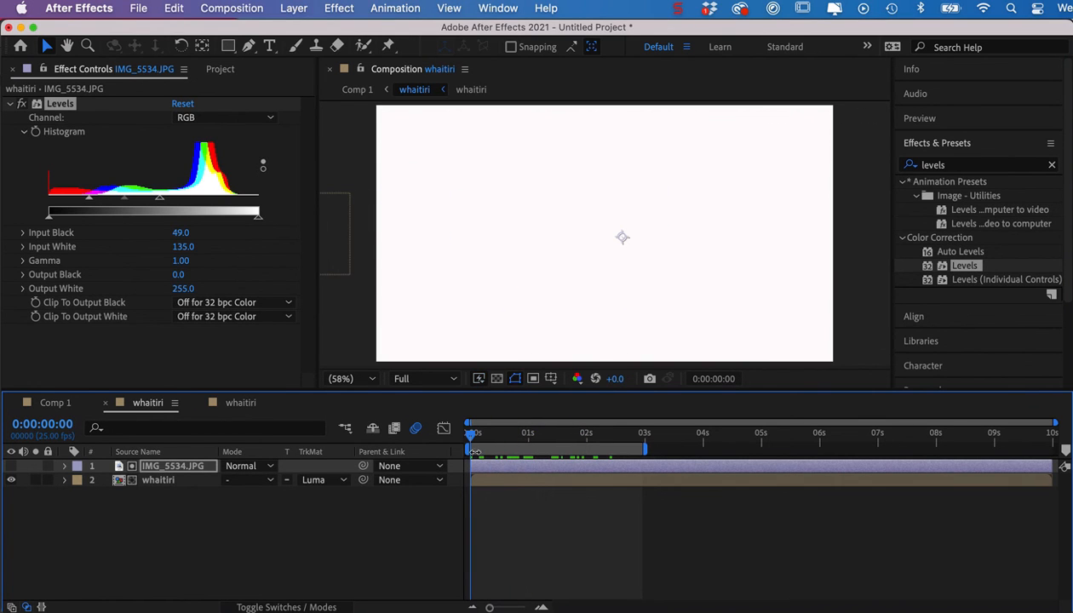
Step: Pre-compose the IMG_5534.JPG and whaitiri layers into a new composition named luma
left_click(521, 481)
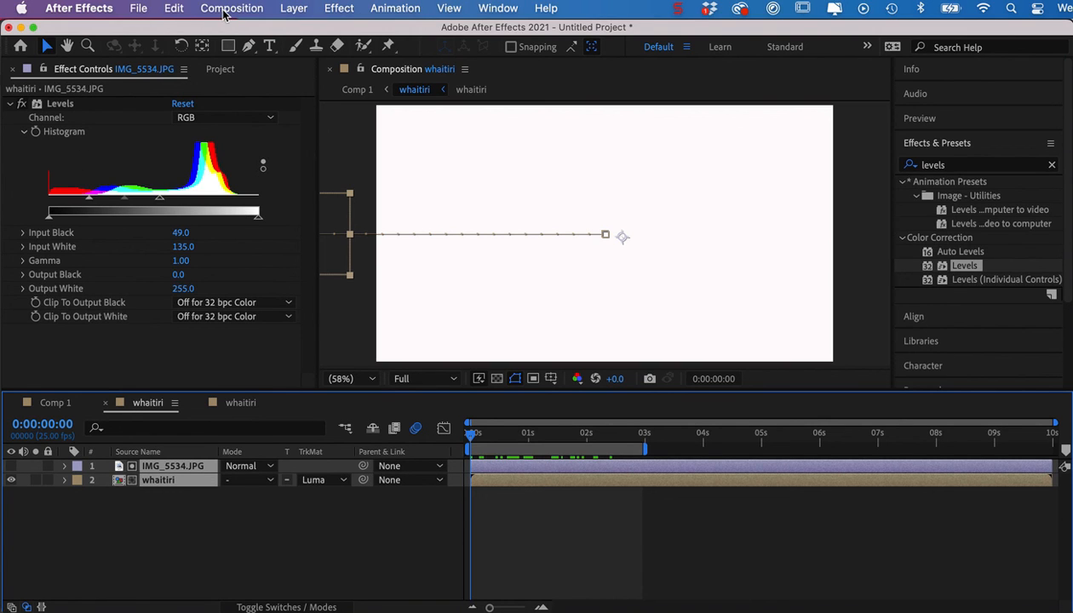
left_click(296, 12)
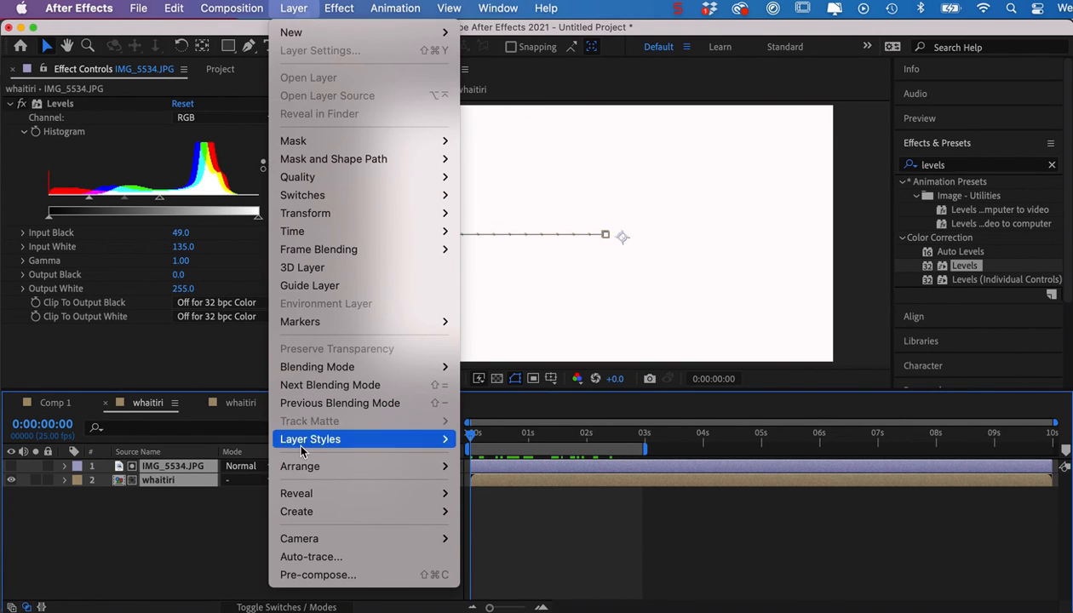
left_click(312, 575)
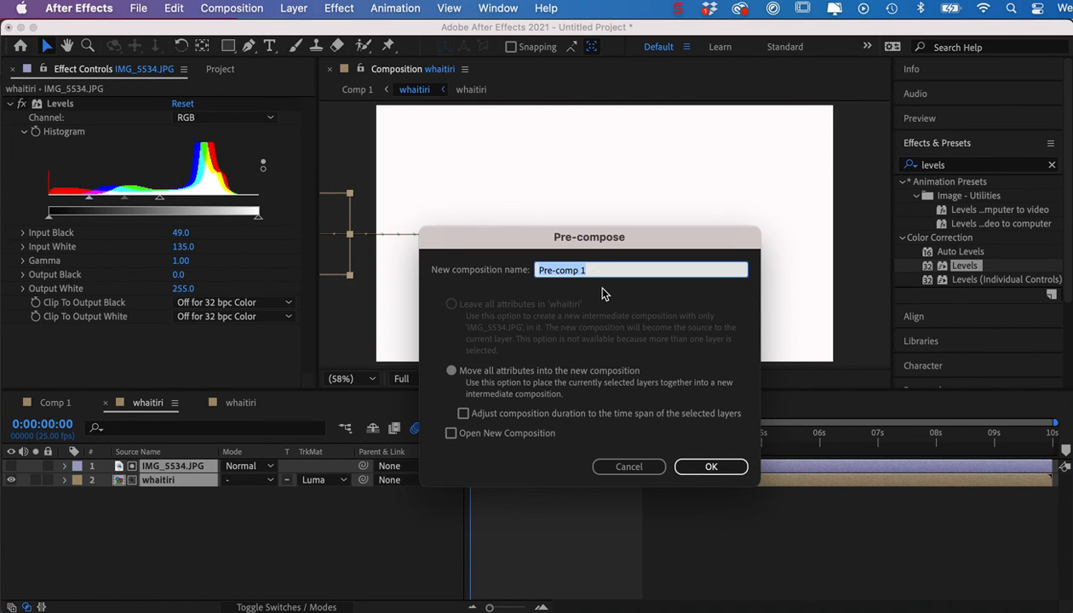
key("BackSpace")
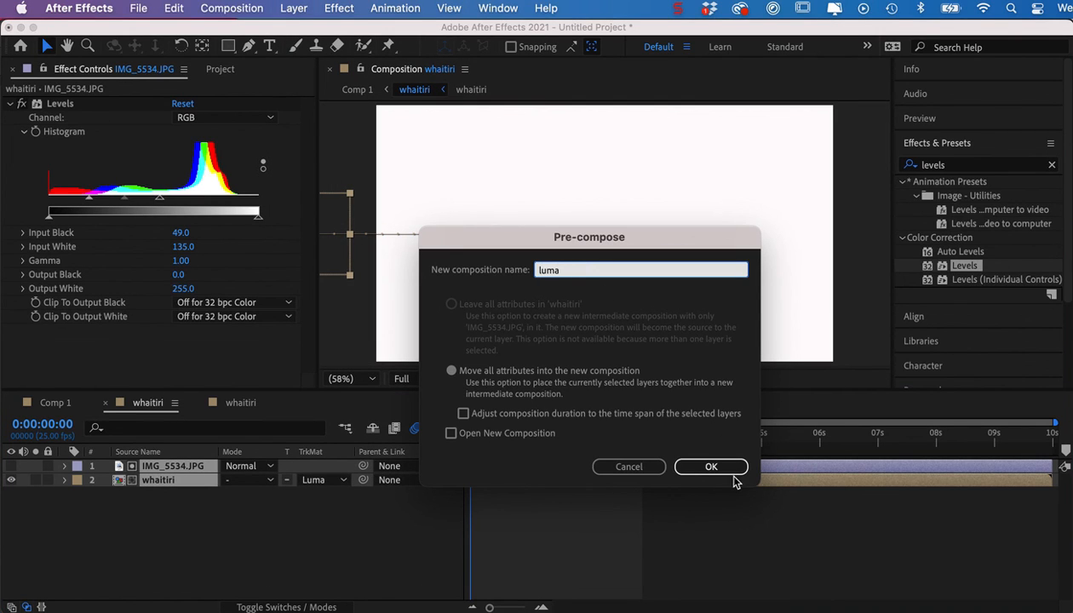
left_click(712, 468)
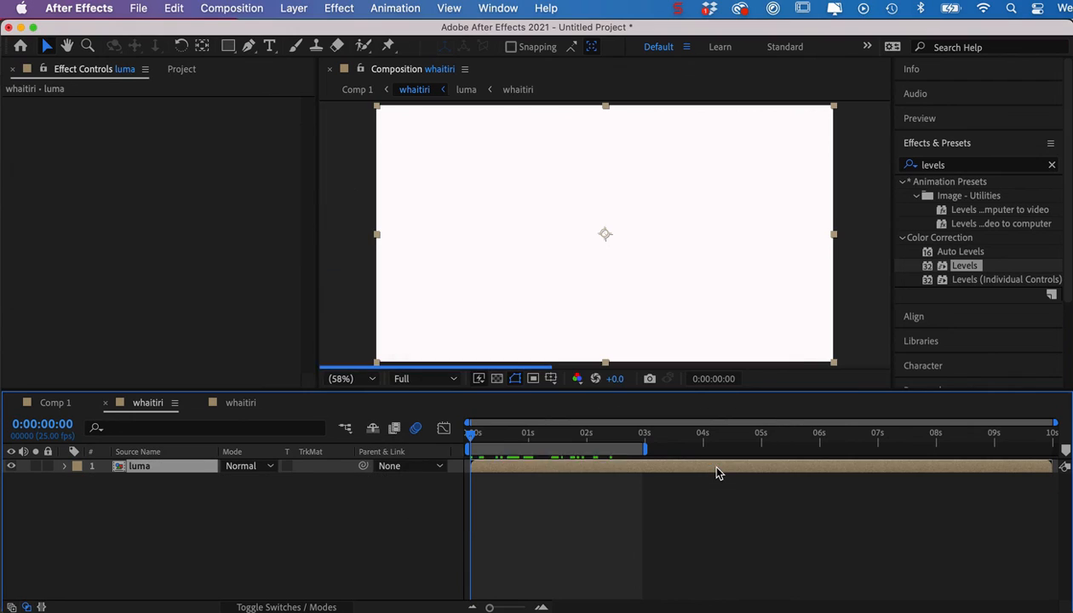
Step: Return to Comp 1, show whaitiri layers 2 to 4 again, and scrub to 0:00:01:05
left_click(48, 406)
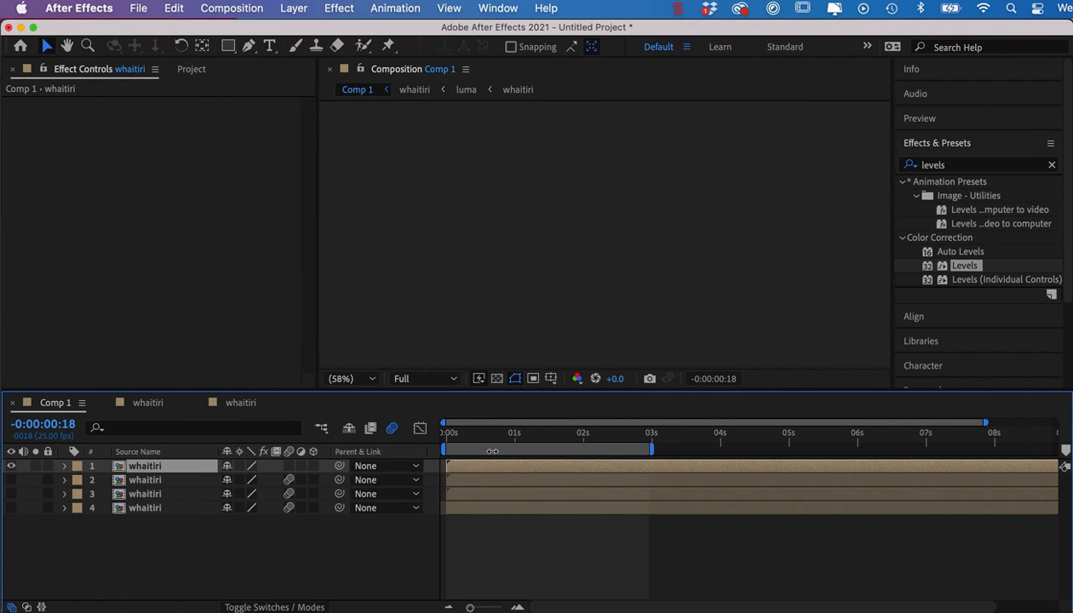
left_click(477, 436)
left_click_drag(477, 436, 557, 439)
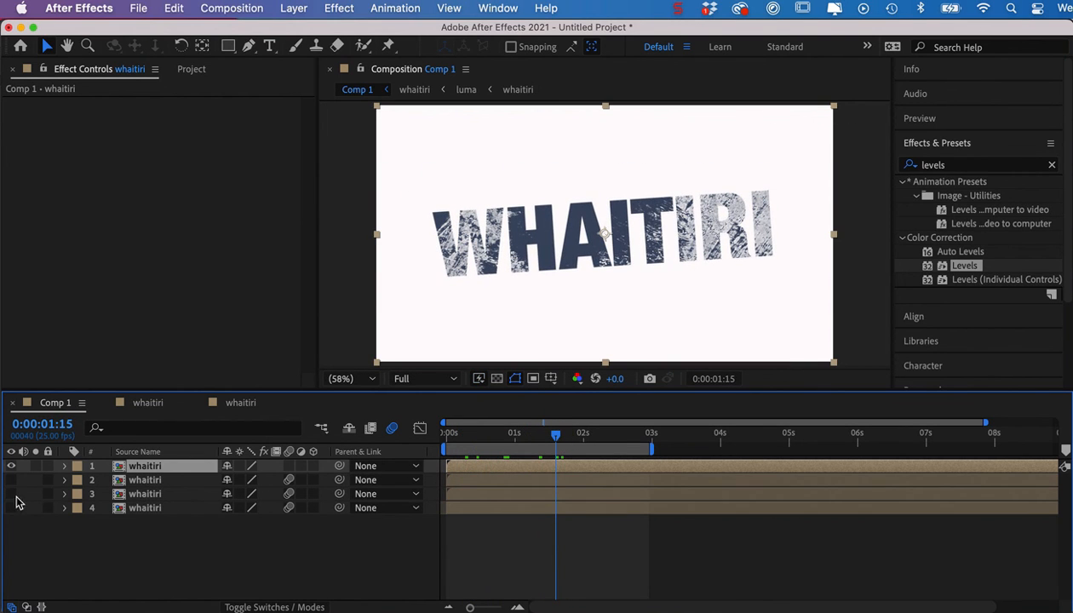
left_click_drag(10, 481, 12, 509)
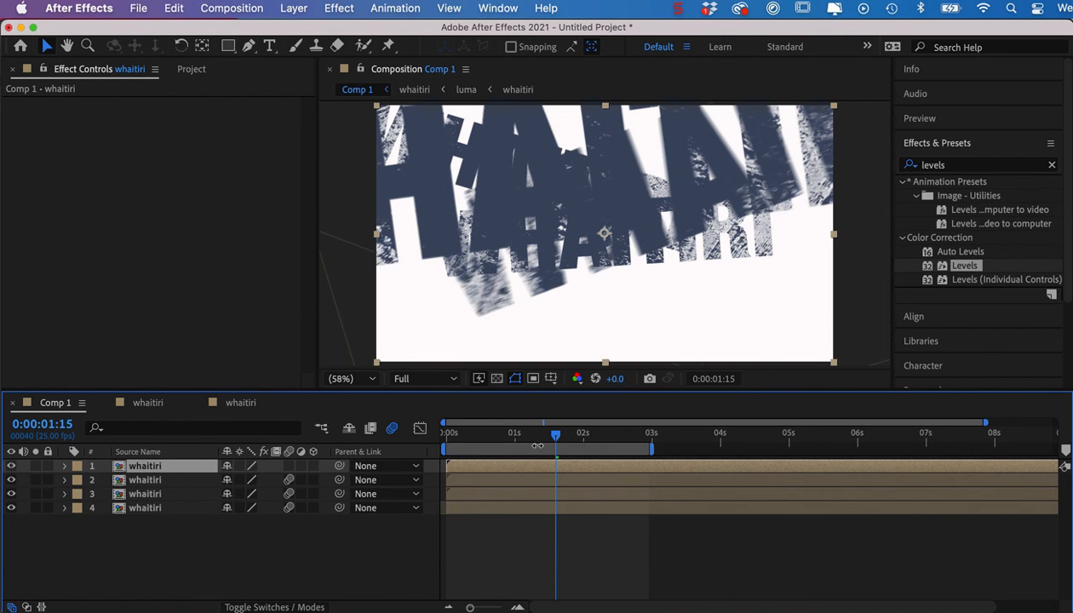
left_click_drag(558, 436, 529, 436)
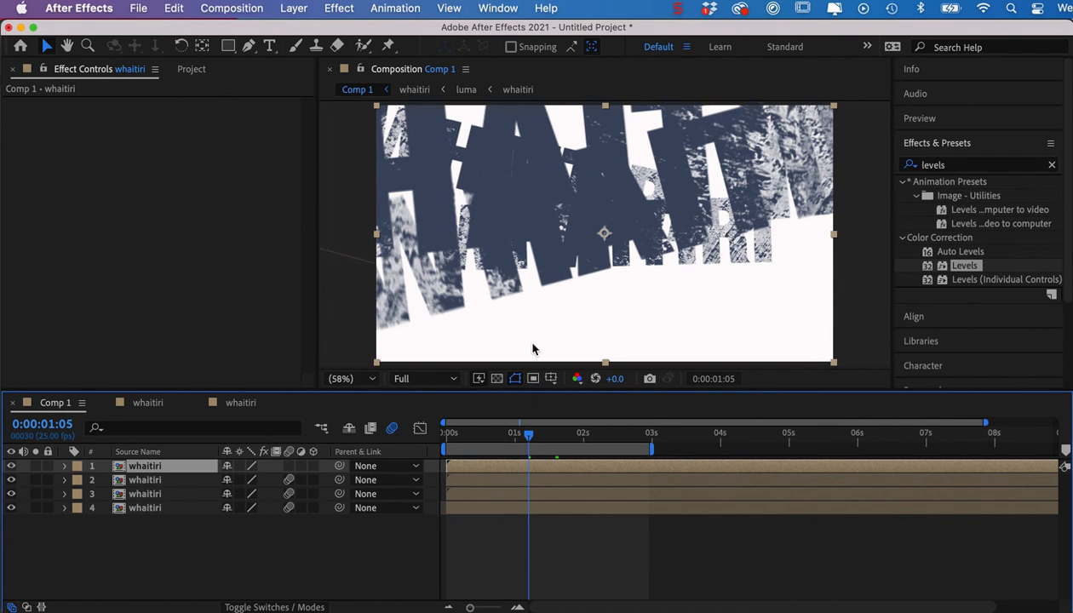
Step: Hide layer 1 in Comp 1 to inspect the copies beneath it, and show it again
left_click(11, 466)
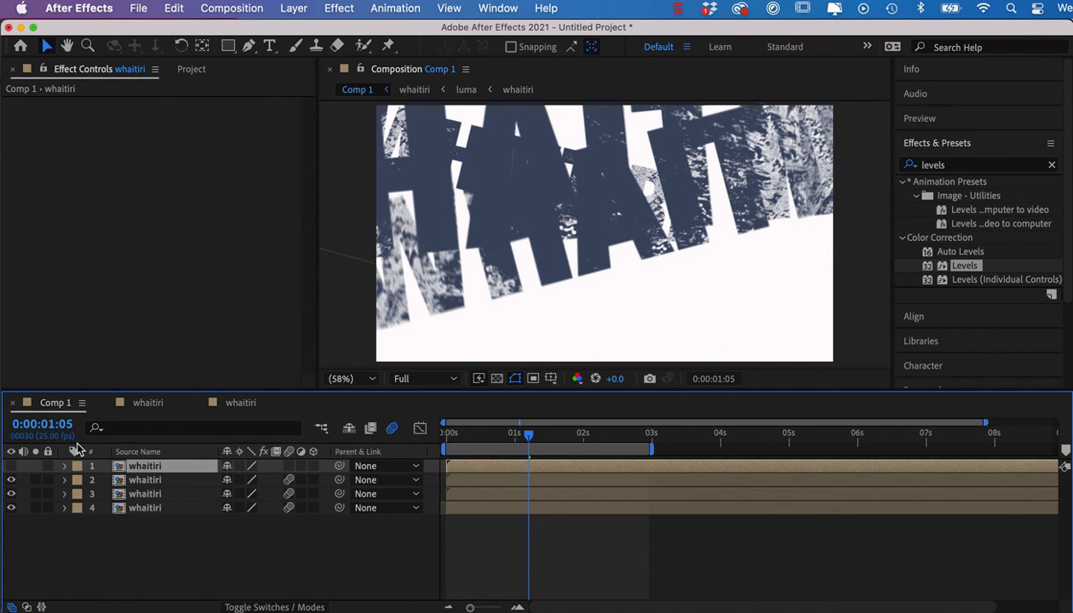
left_click(188, 70)
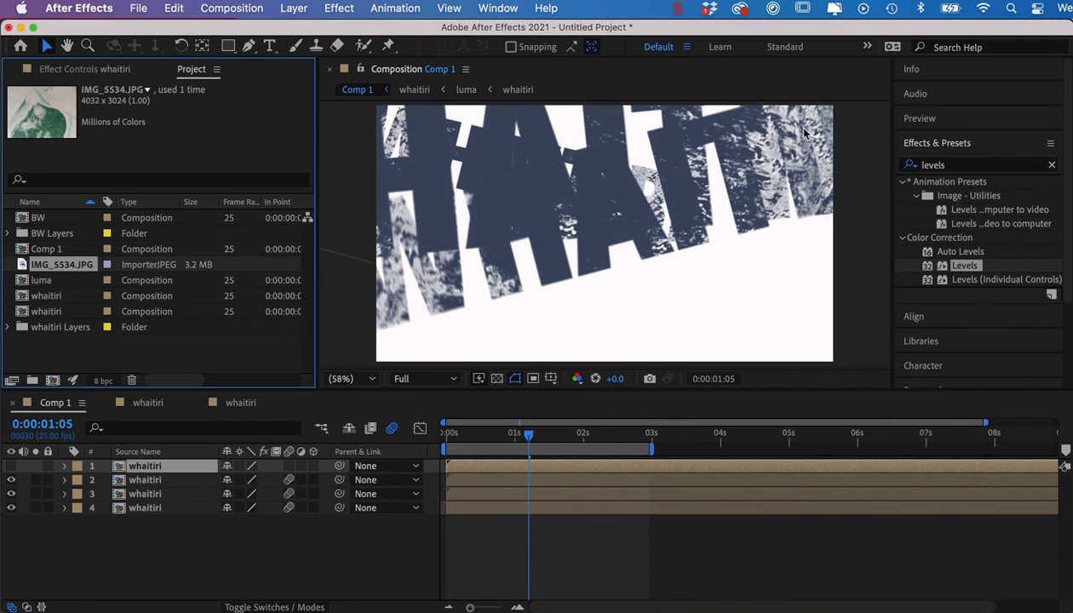
left_click(11, 467)
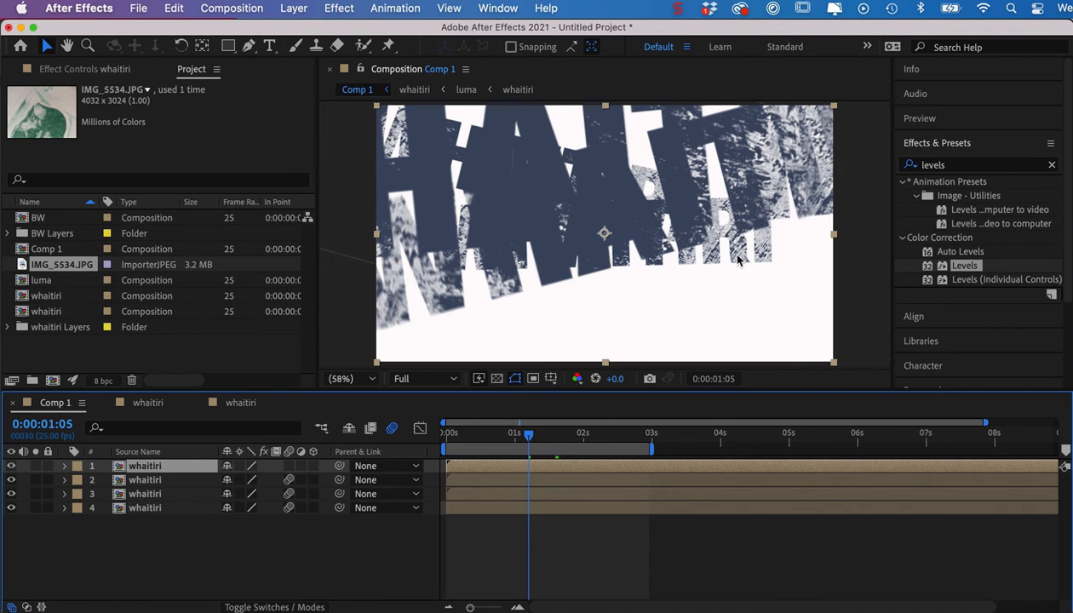
Step: Move the layer 1 whaitiri text down to the lower edge of the frame and play back the animation
left_click_drag(738, 260, 737, 343)
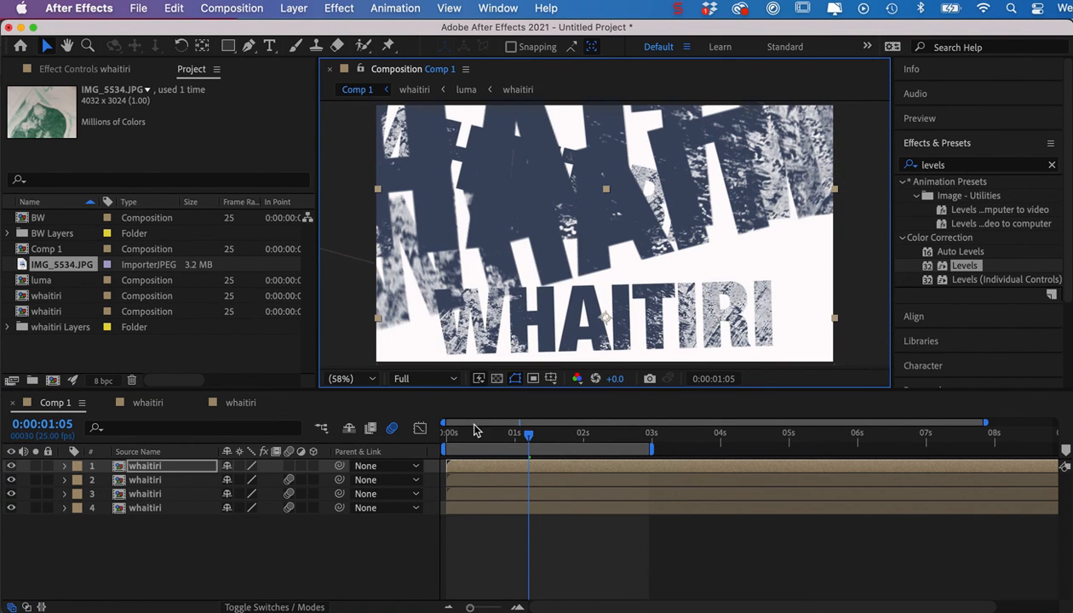
key("space")
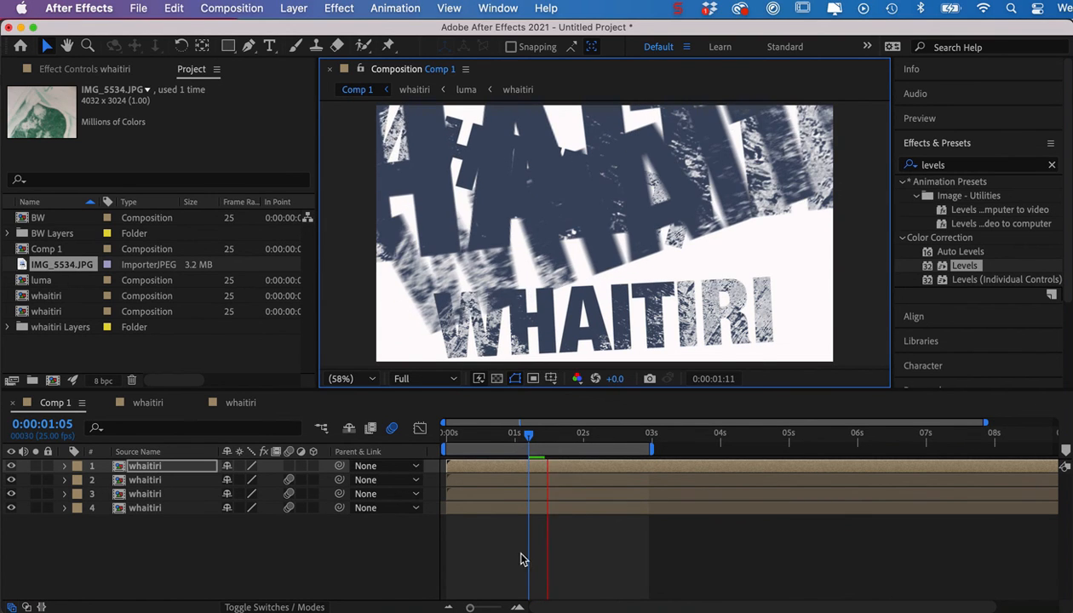